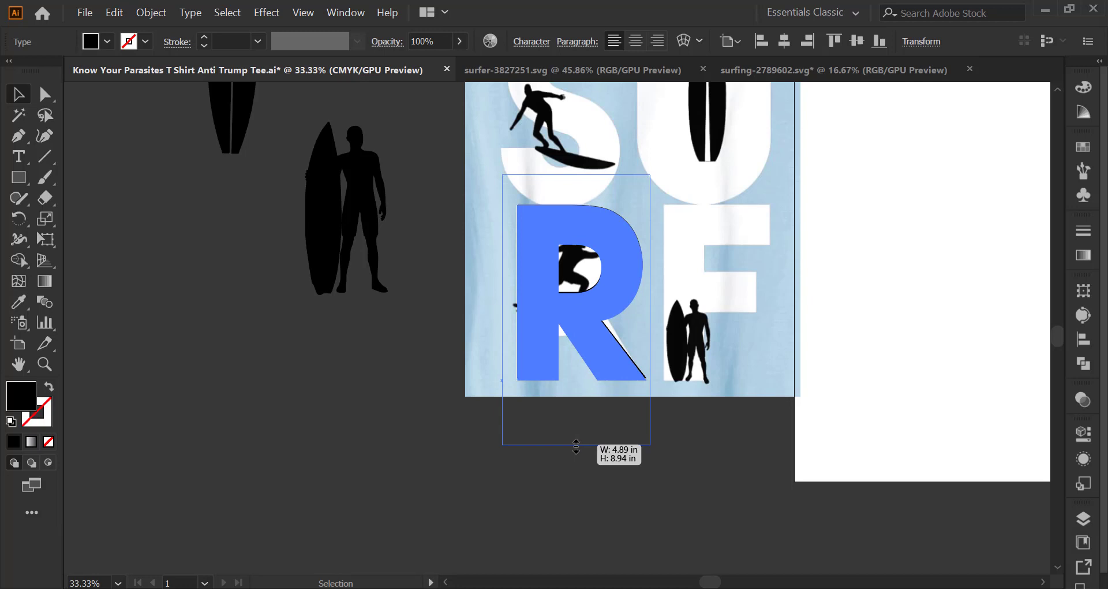
Scale the black R over the reference R, and create a separate letter S with the R's text formatting
drag(576, 446, 576, 444)
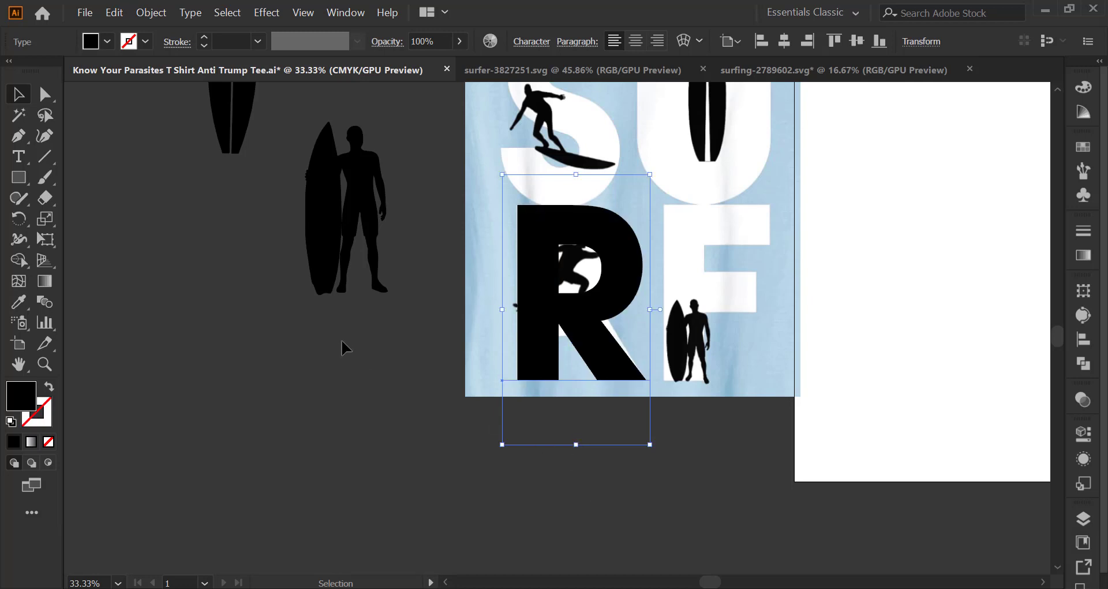
click(17, 157)
click(161, 369)
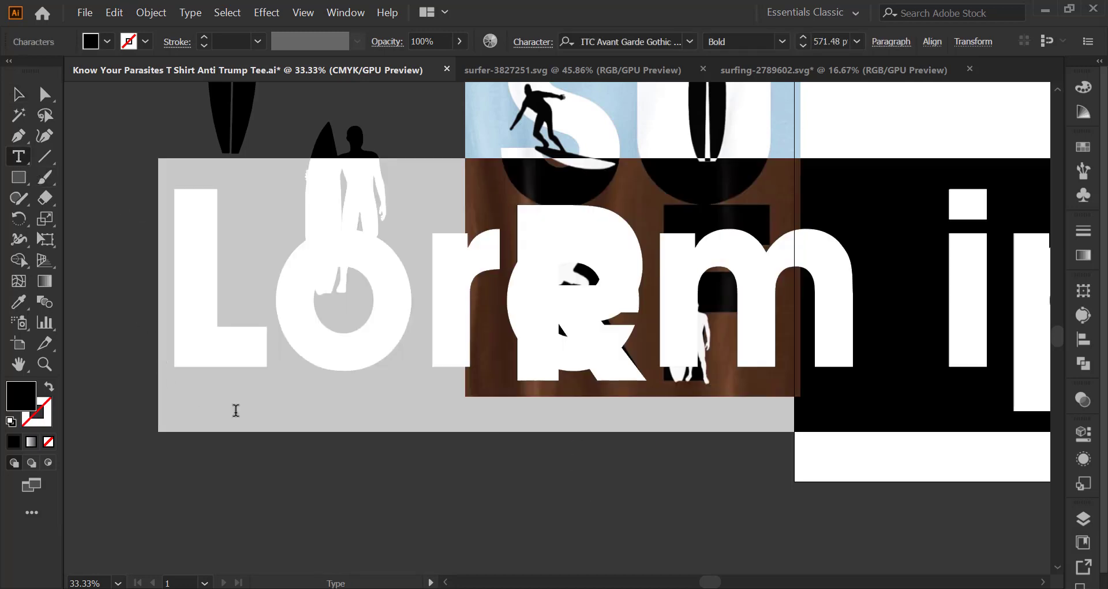
text(S)
click(18, 93)
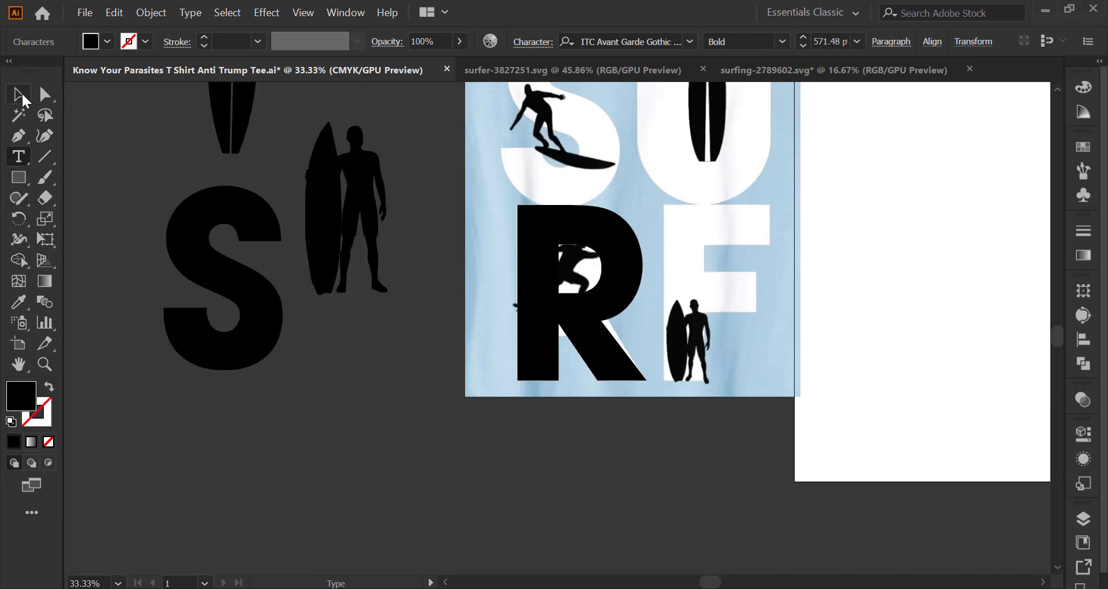
click(19, 305)
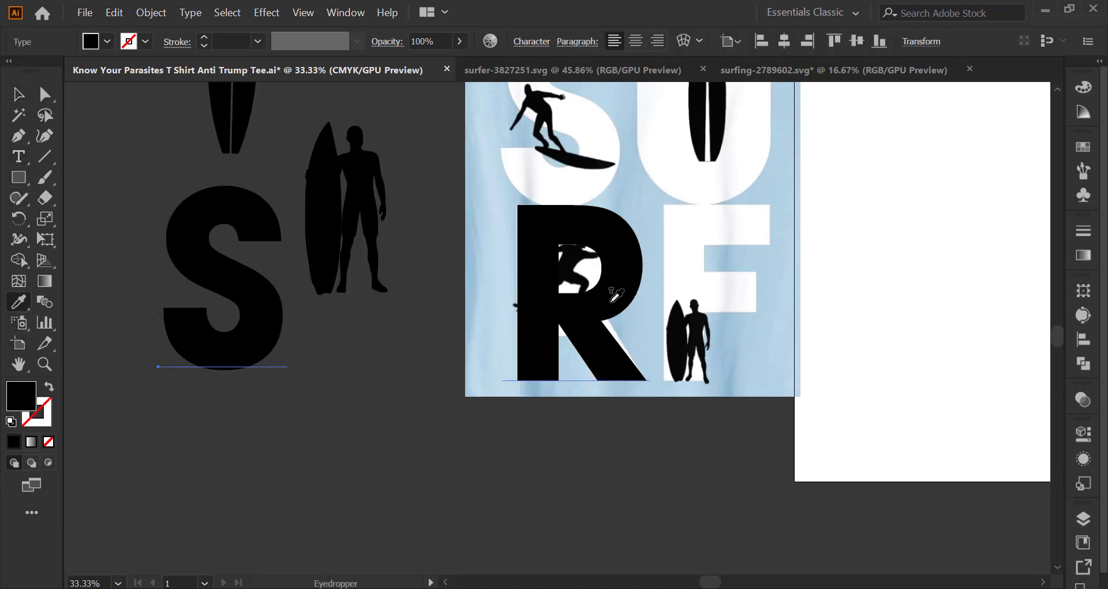
click(22, 98)
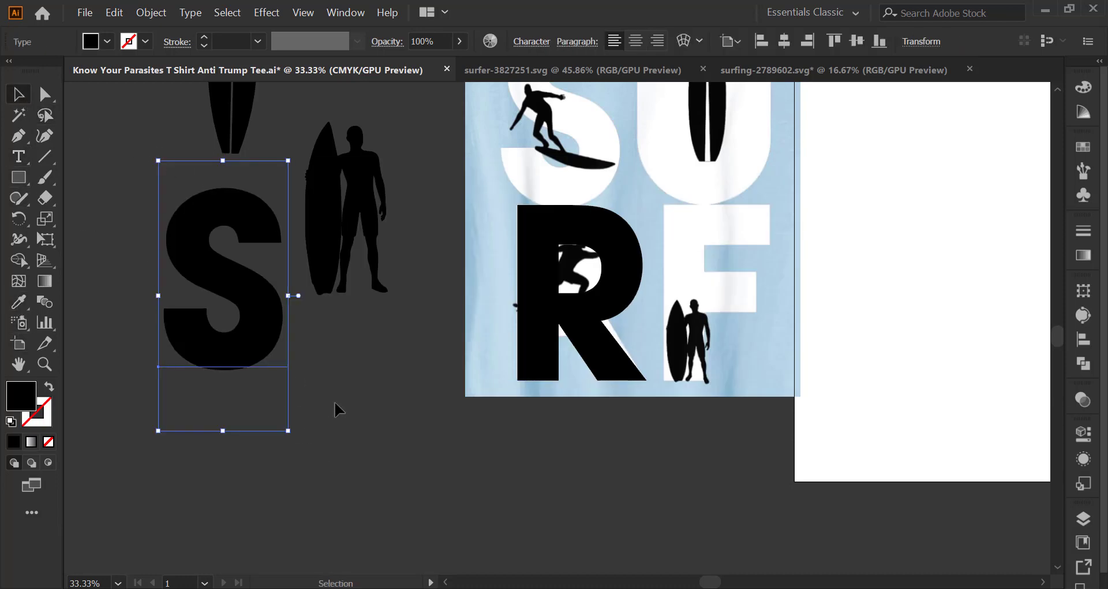
Place the black S over the reference S, its base meeting the top of the R, and deselect it
drag(258, 330, 588, 165)
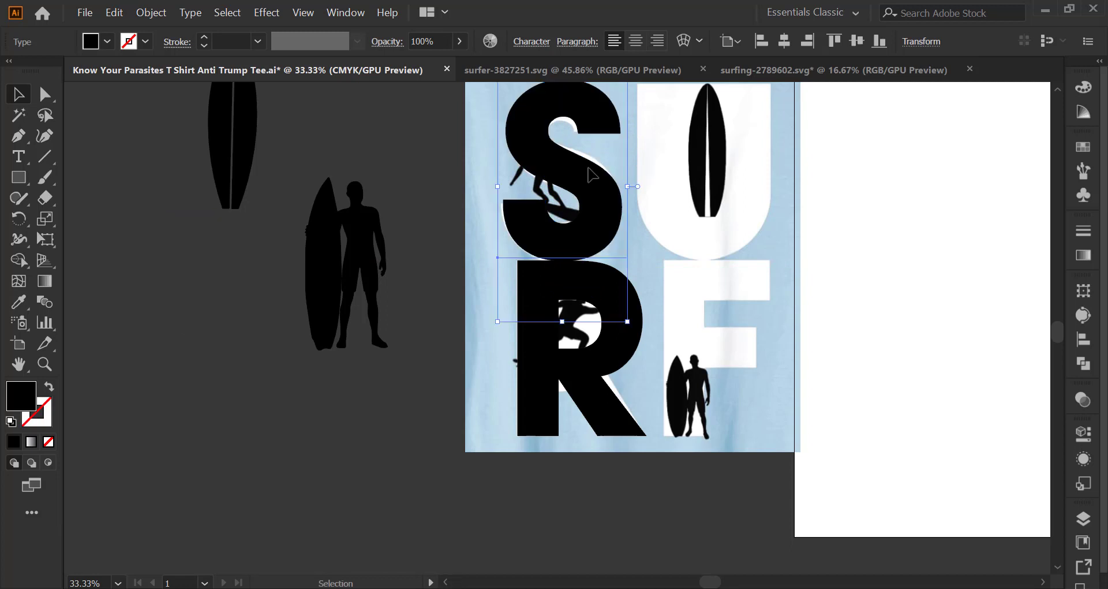
key(Down)
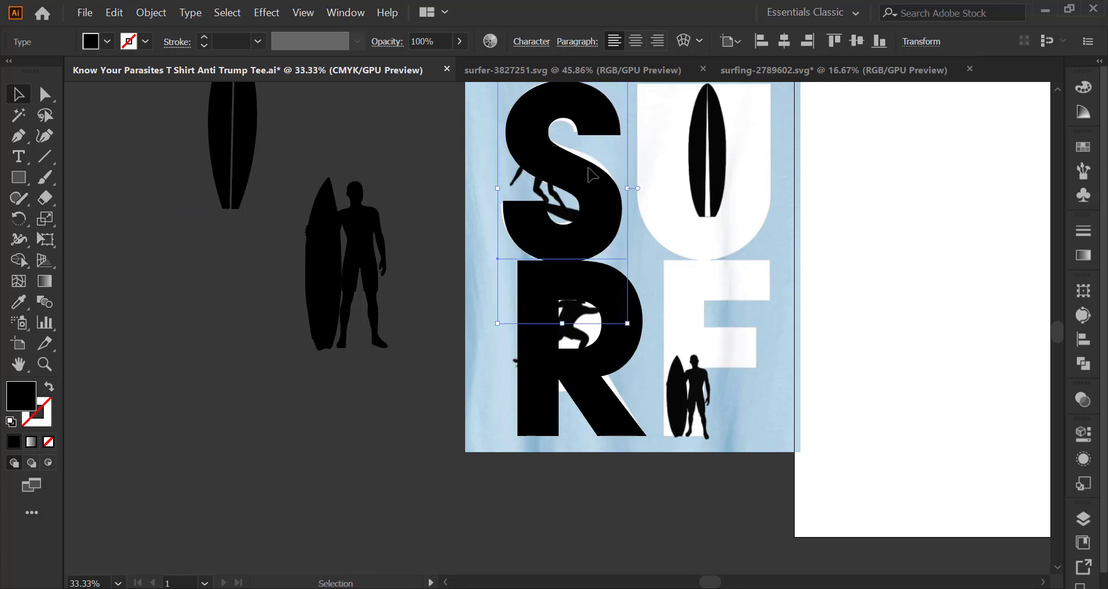
key(Down)
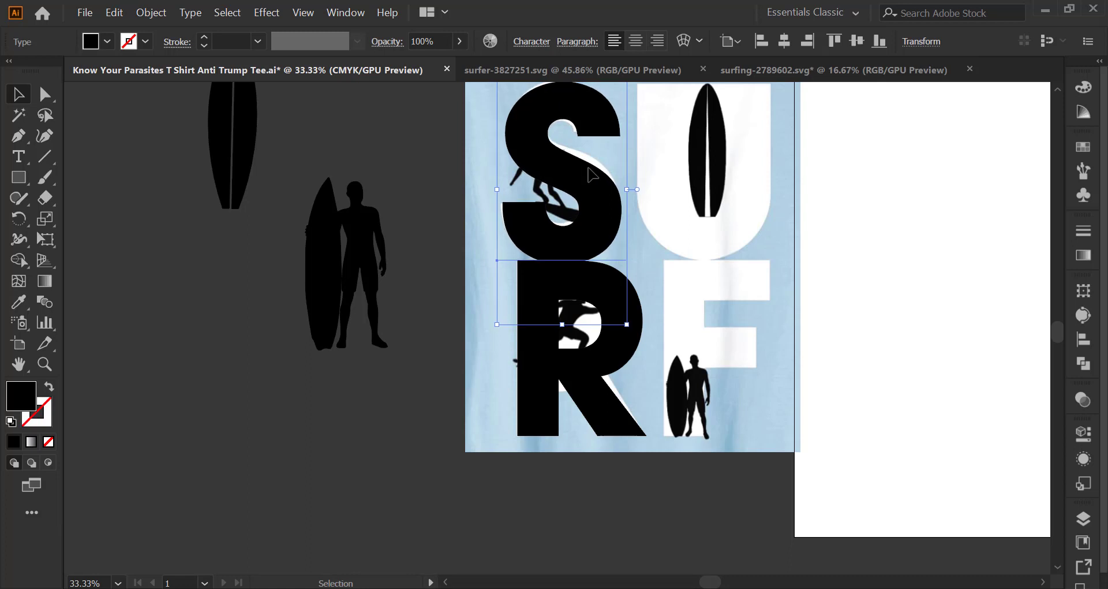
key(Left)
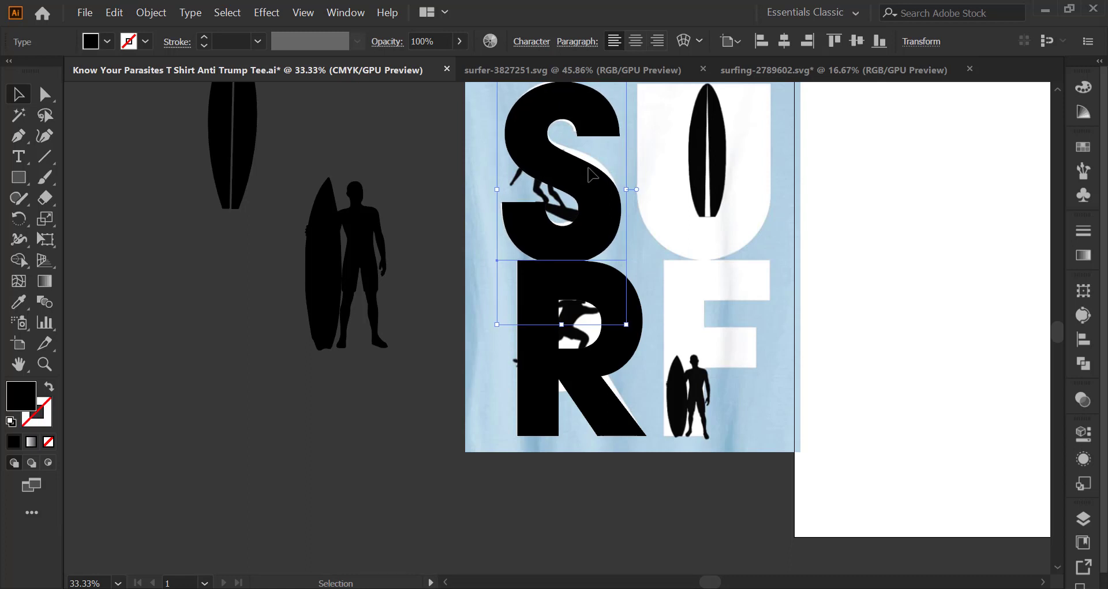
scroll(589, 173, up, 2)
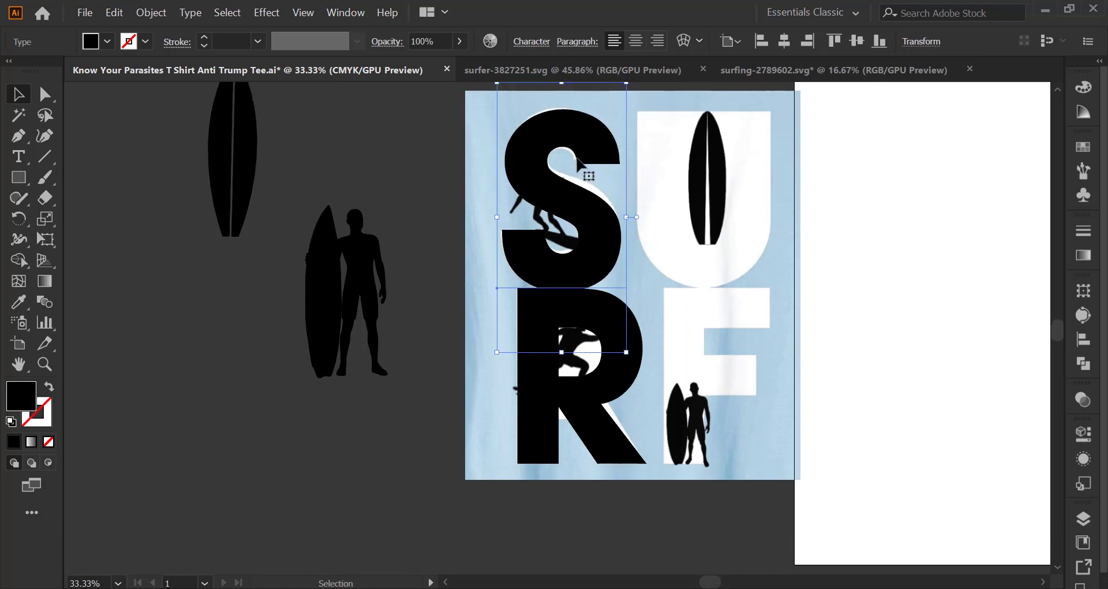
click(162, 393)
click(603, 278)
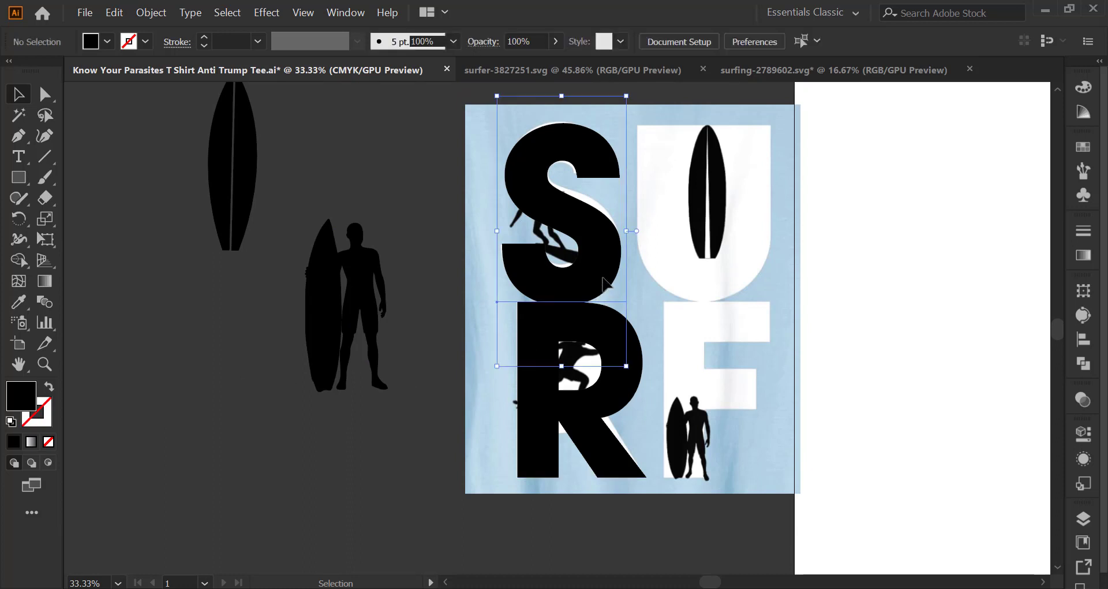
click(334, 442)
Create a separate letter U on the empty canvas and give it the R's text formatting
click(18, 156)
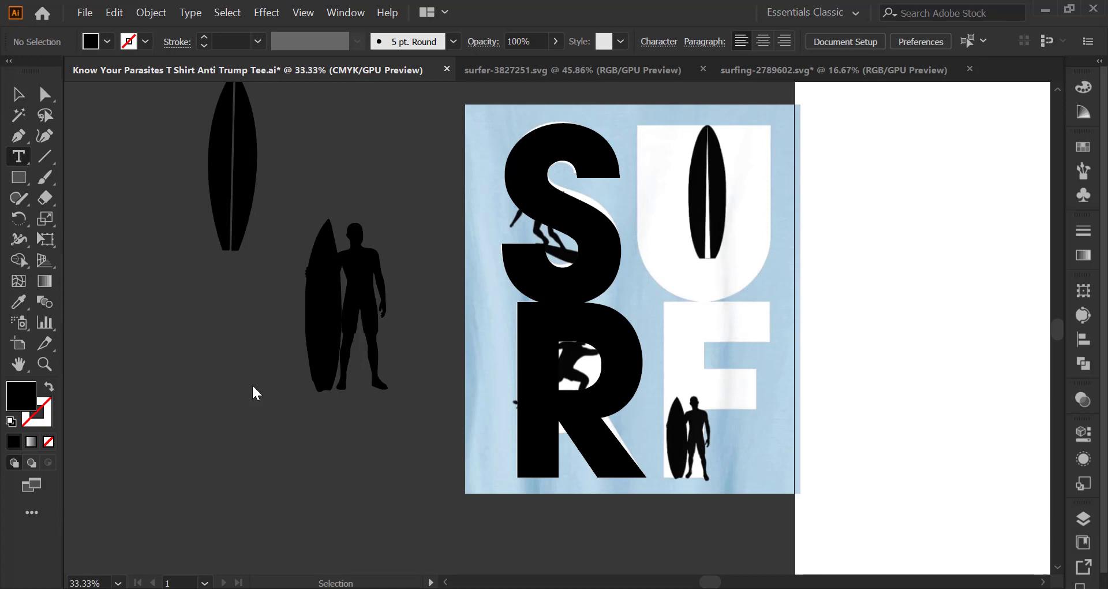
scroll(251, 383, down, 2)
click(196, 445)
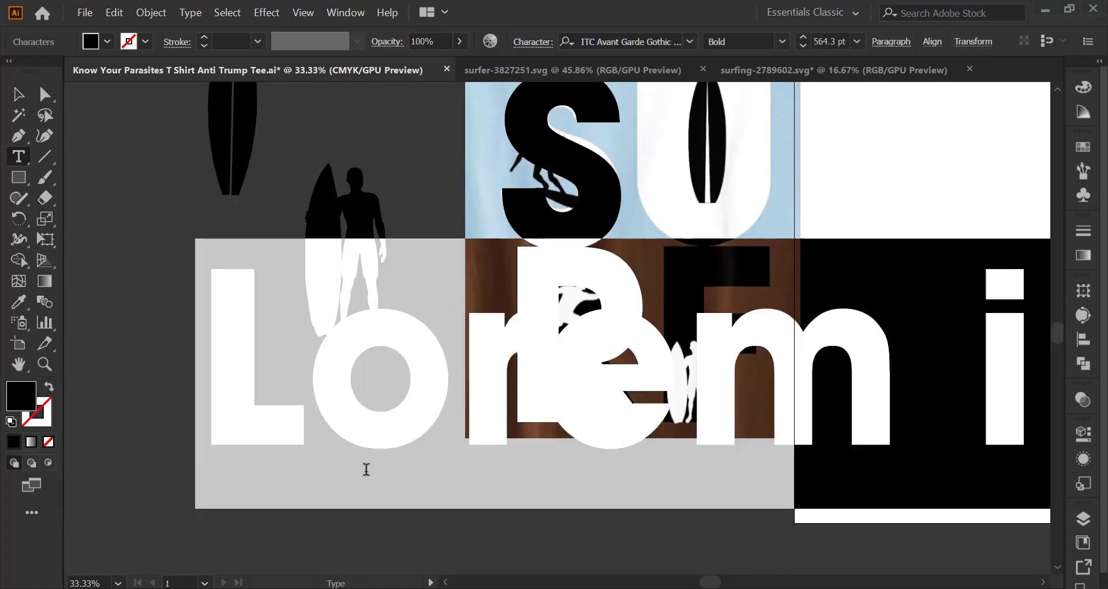
text(U)
click(17, 94)
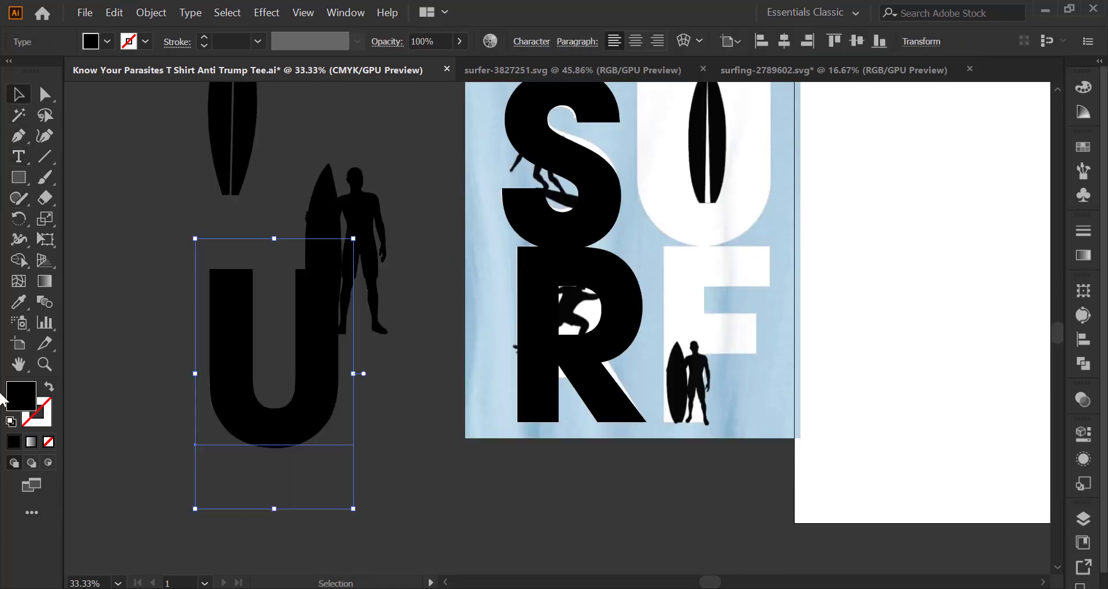
click(18, 301)
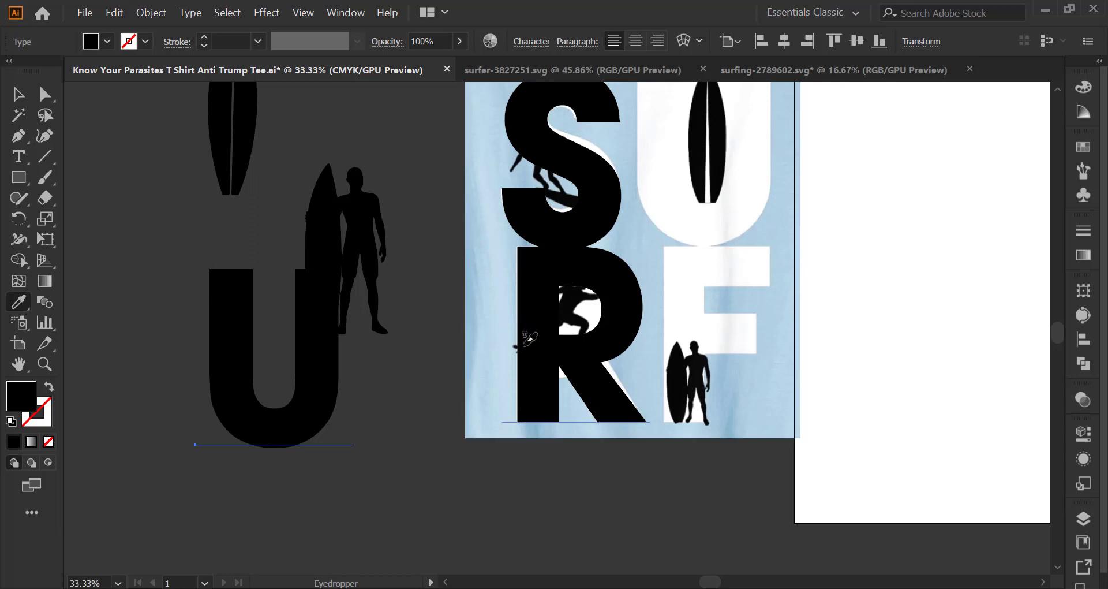
click(18, 94)
scroll(371, 497, up, 1)
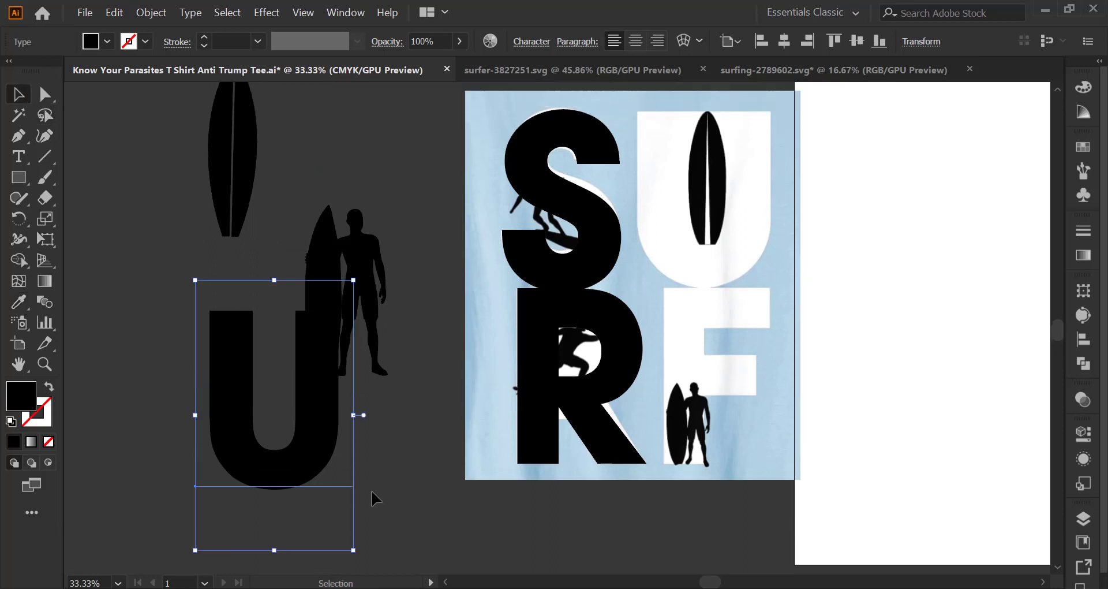
Place the black U over the reference U, nudging it slightly left to centre it
drag(315, 436, 742, 228)
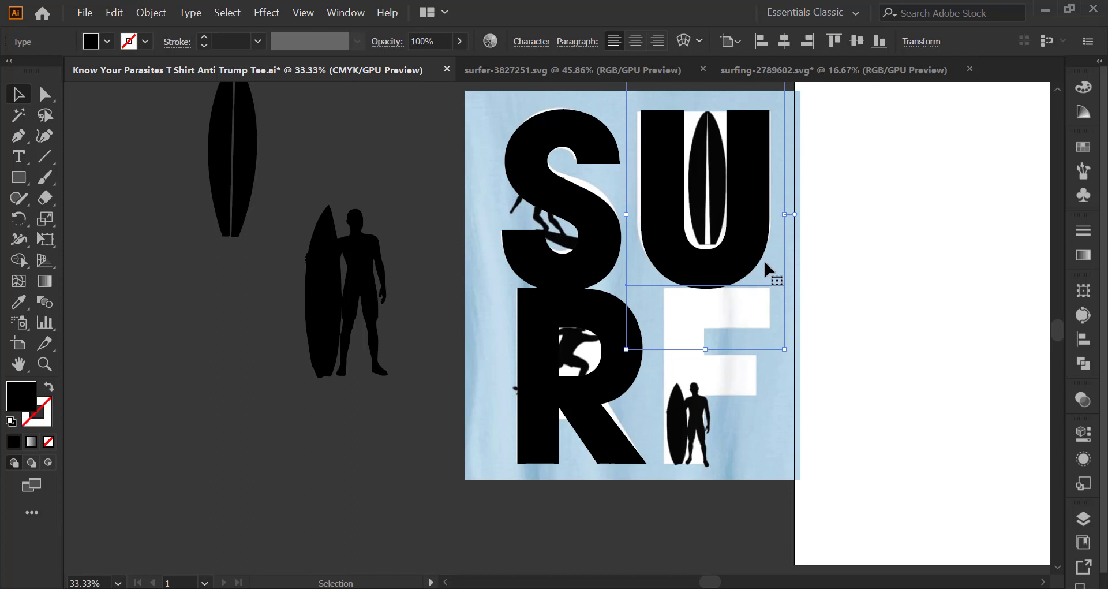
key(Left)
key(Left)
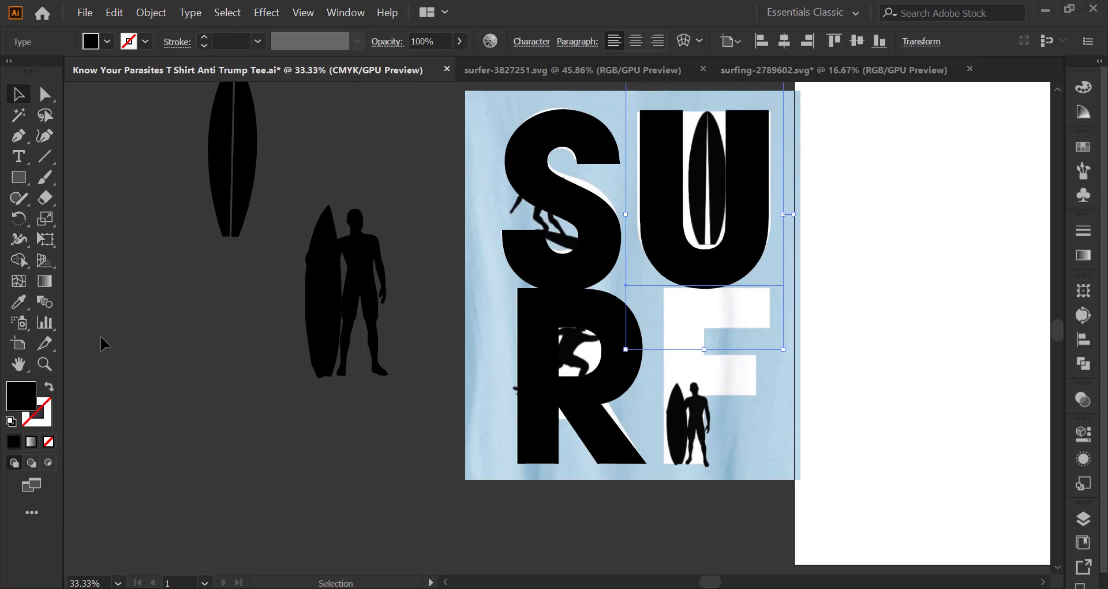
Create a separate letter F on the empty canvas and give it the R's text formatting
click(19, 156)
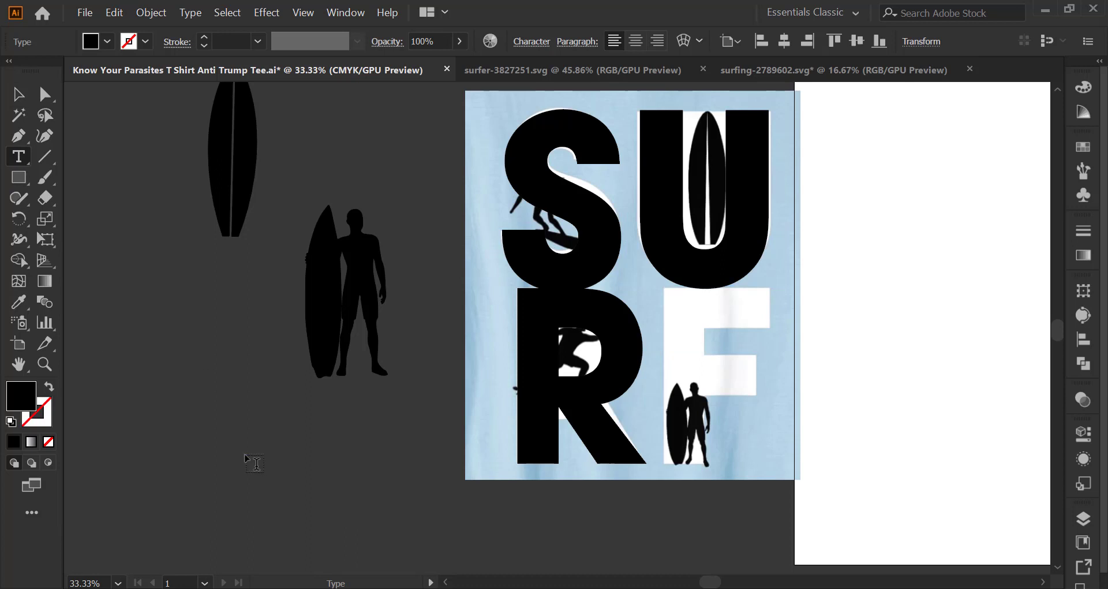
click(254, 460)
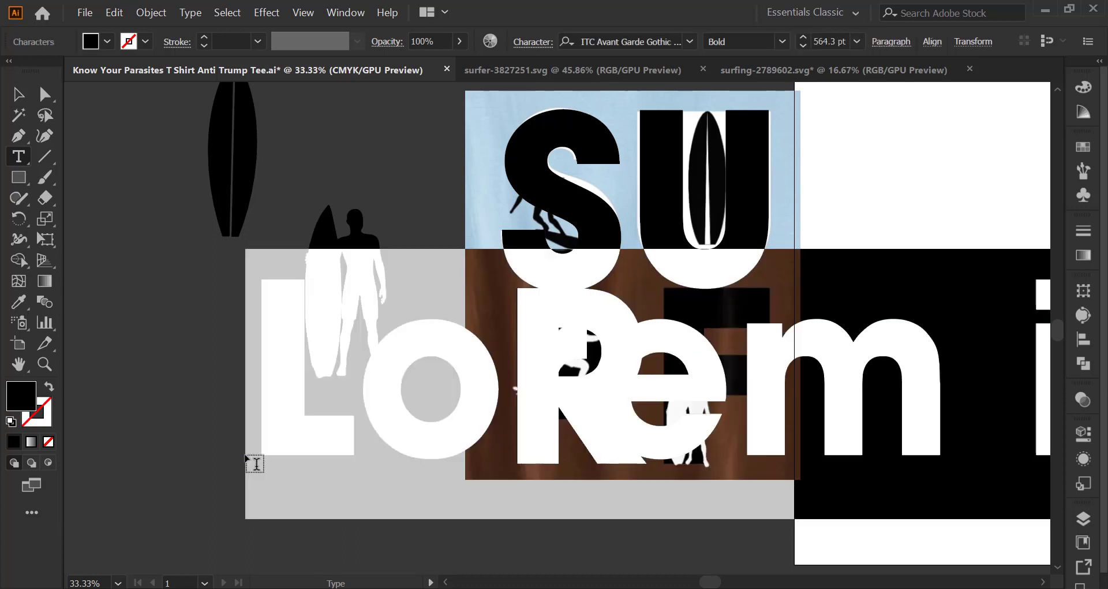
text(P)
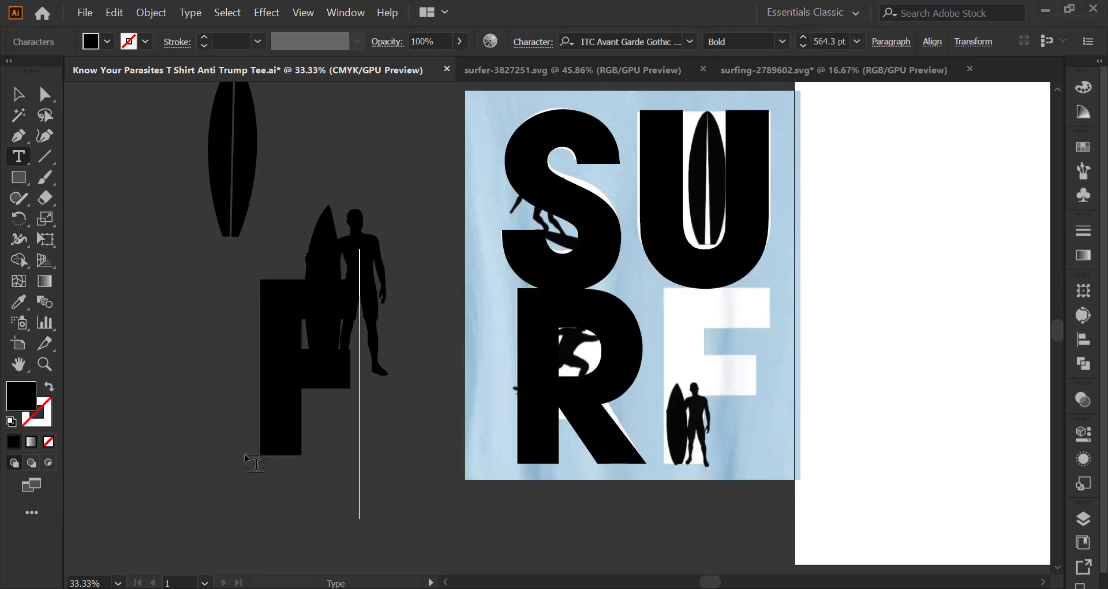
key(Escape)
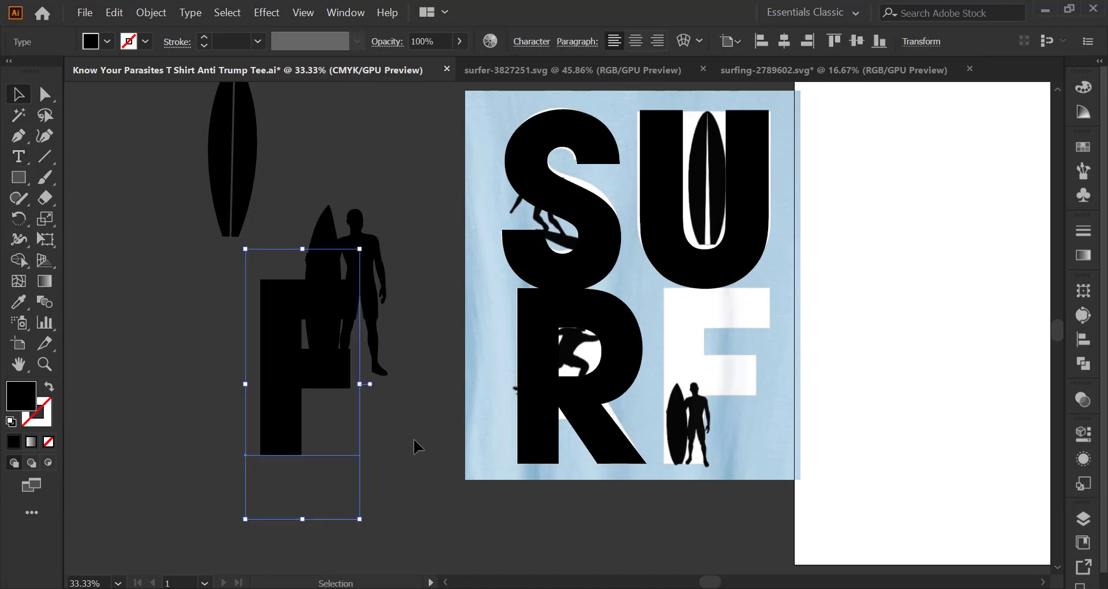
click(18, 301)
click(554, 384)
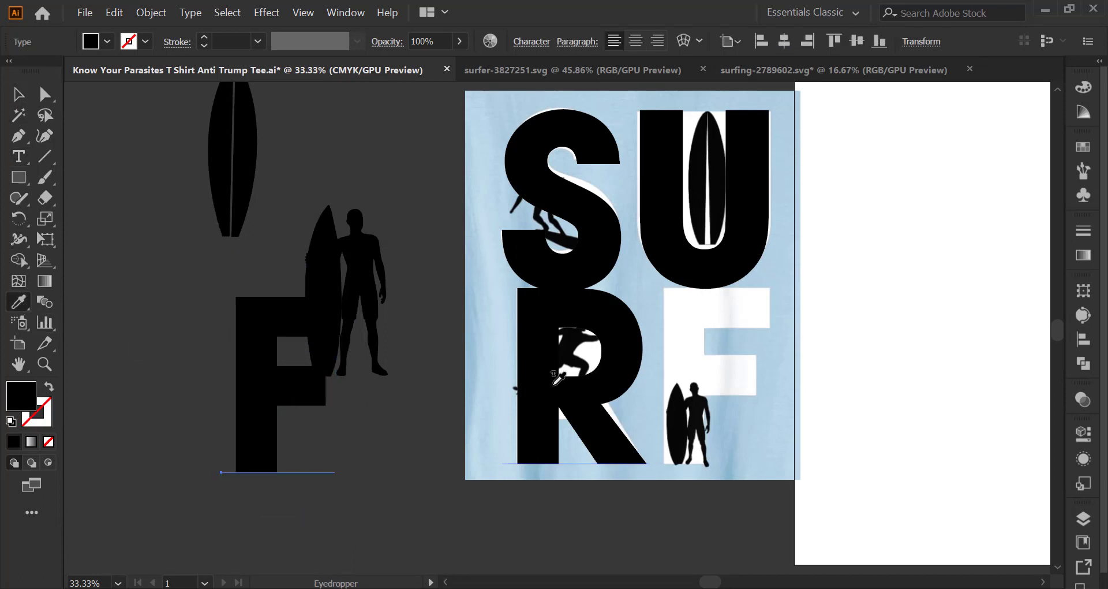
click(17, 94)
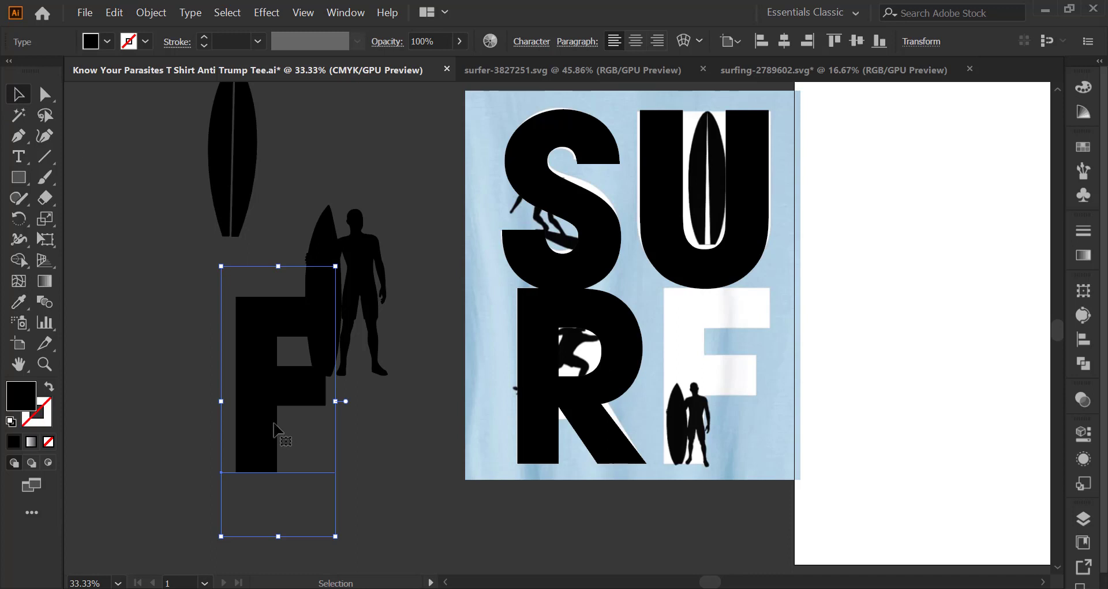
Fit the black F over the reference F, widening it slightly, and convert it to outlines
drag(271, 406, 684, 394)
drag(767, 394, 769, 394)
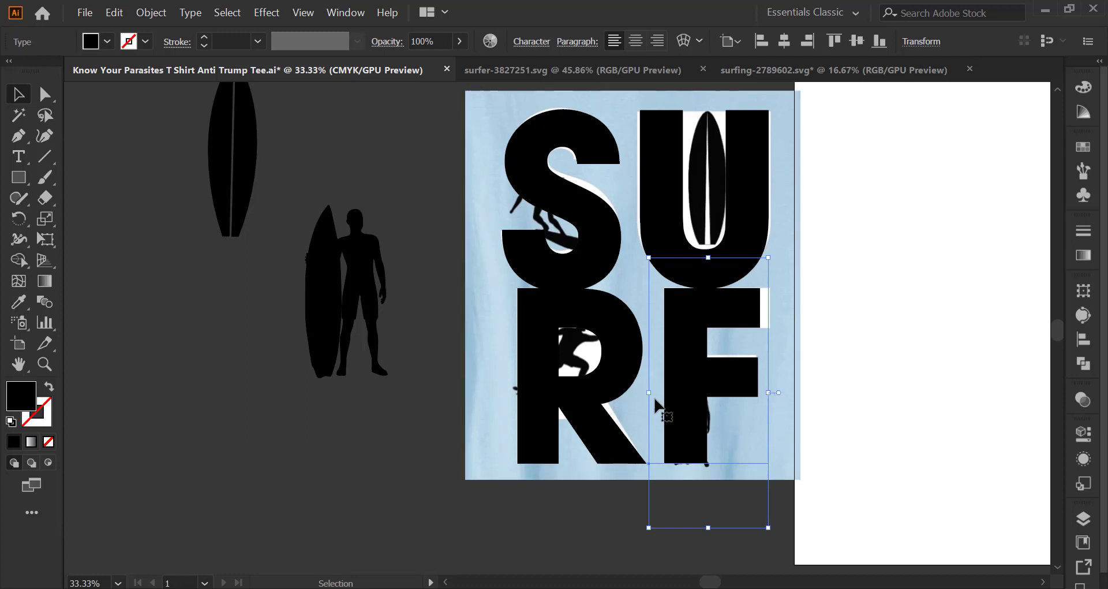
right_click(696, 376)
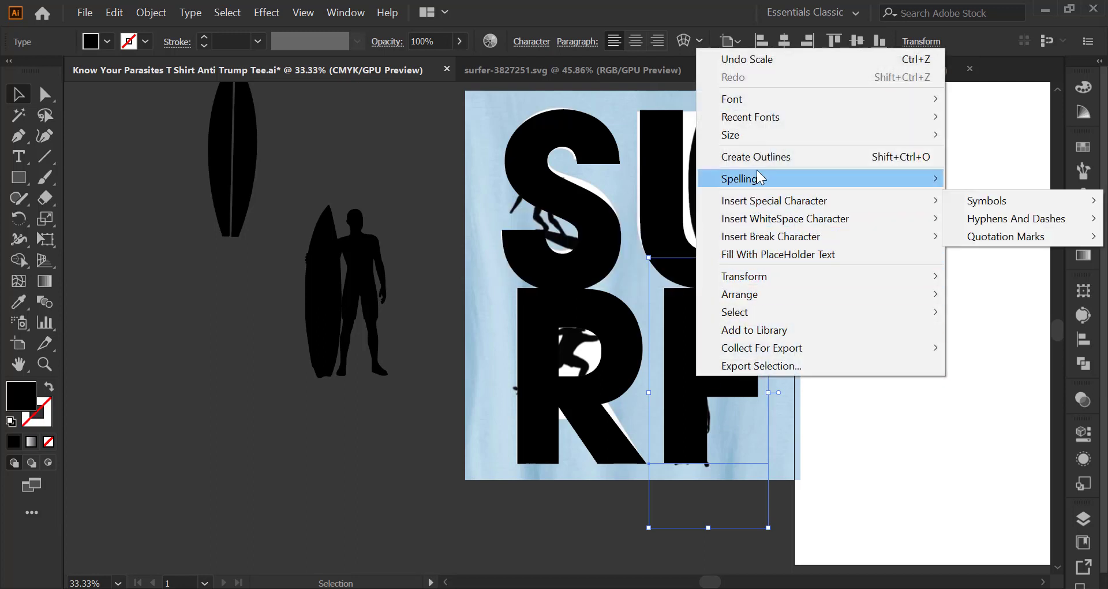
click(750, 156)
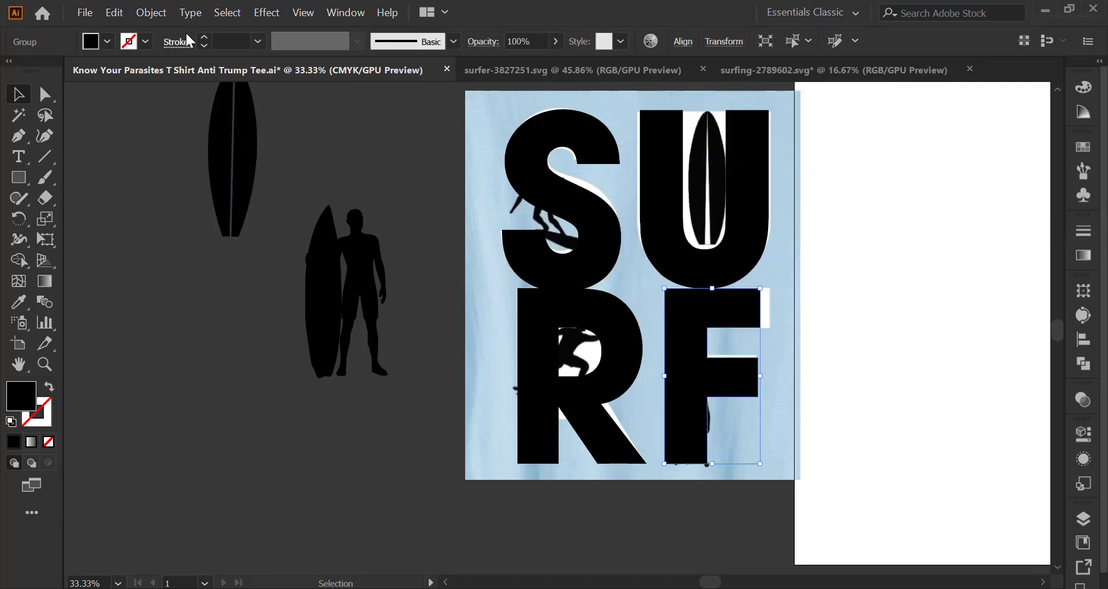
click(681, 491)
Extend the F's upper arm to the right by moving its two end anchor points out to the reference letter's edge
key(a)
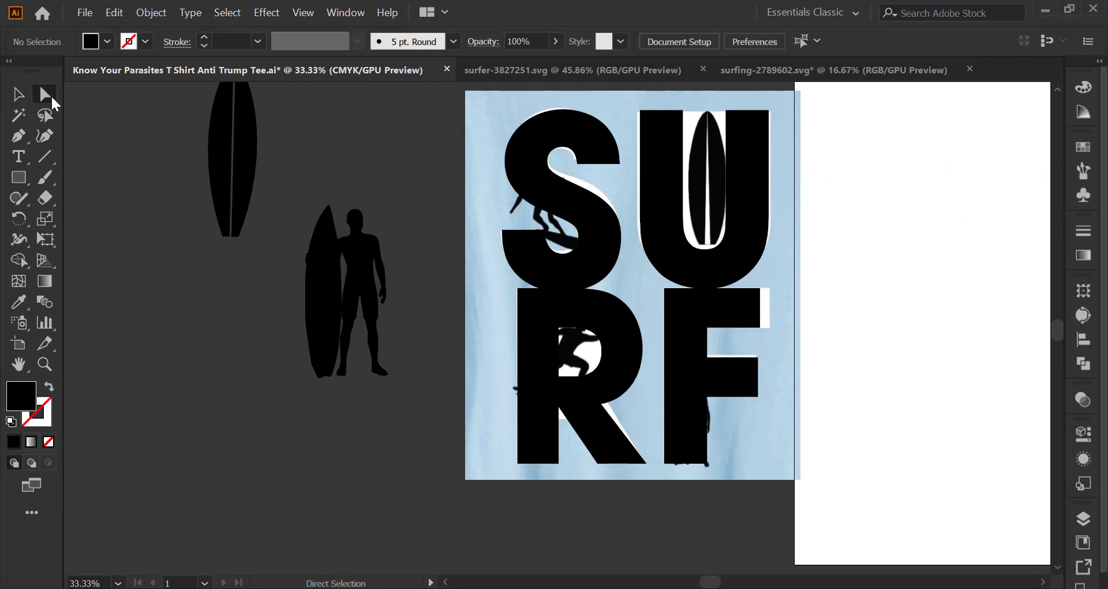
scroll(681, 293, up, 2)
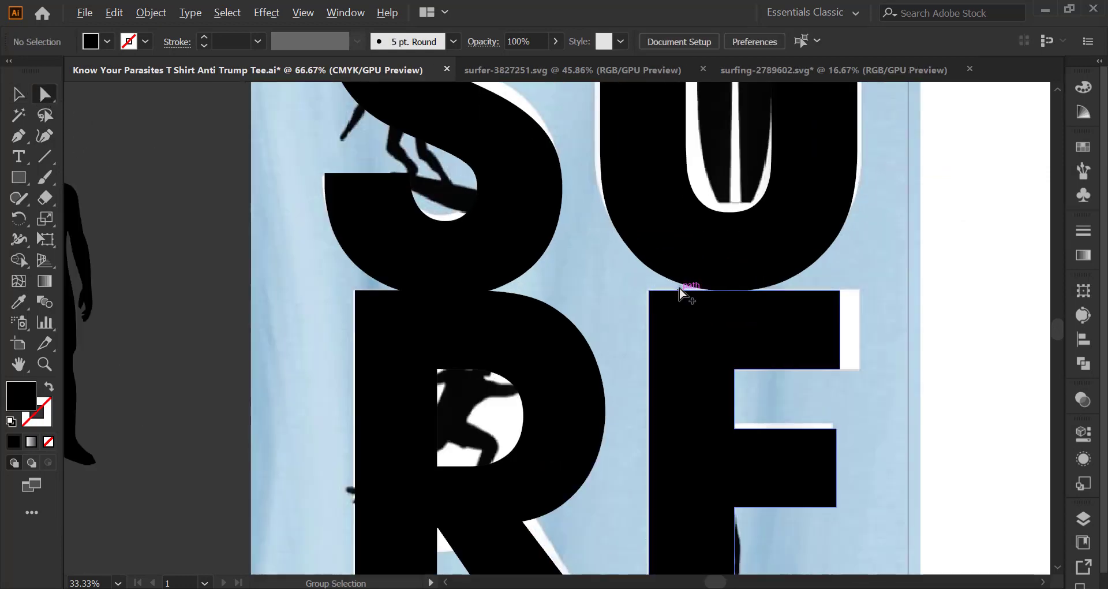
click(840, 290)
shift+click(839, 369)
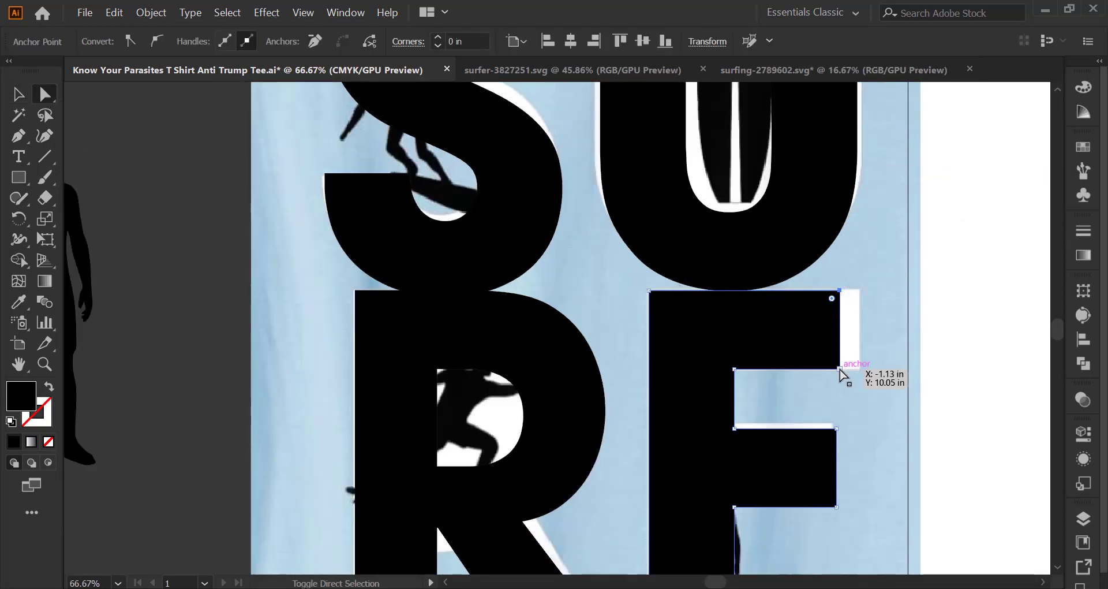
key(Right)
key(Right)
key(Right)
key(Right)
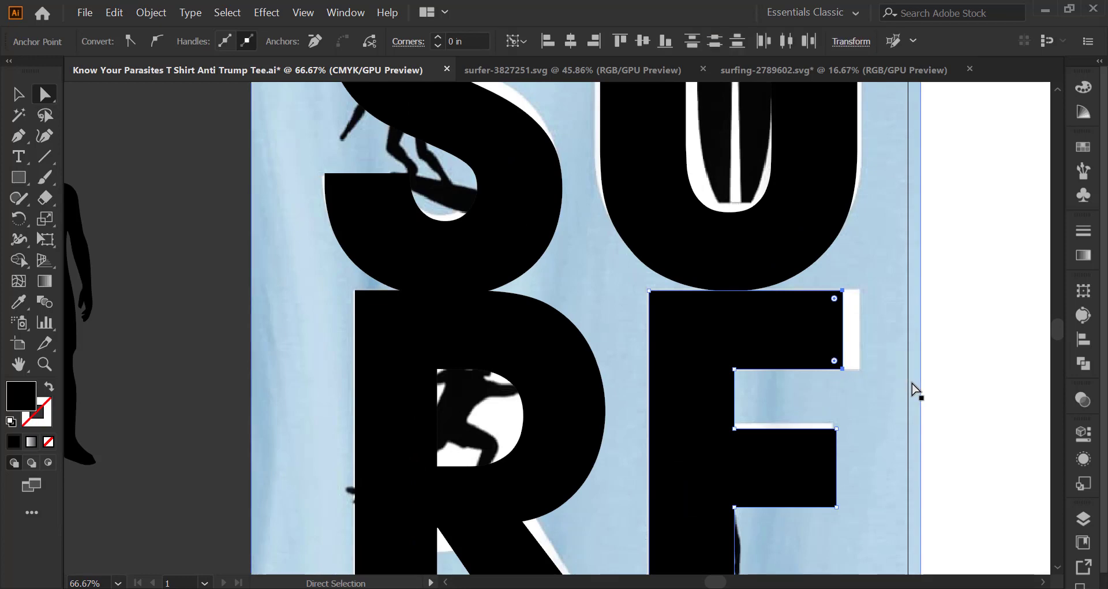
key(Right)
key(Right)
key(Right)
key(Right)
key(Right)
key(Right)
key(Right)
key(Right)
key(Right)
key(Right)
key(Right)
key(Right)
key(Right)
key(Right)
key(Right)
key(Right)
key(Right)
key(Right)
key(Right)
key(Right)
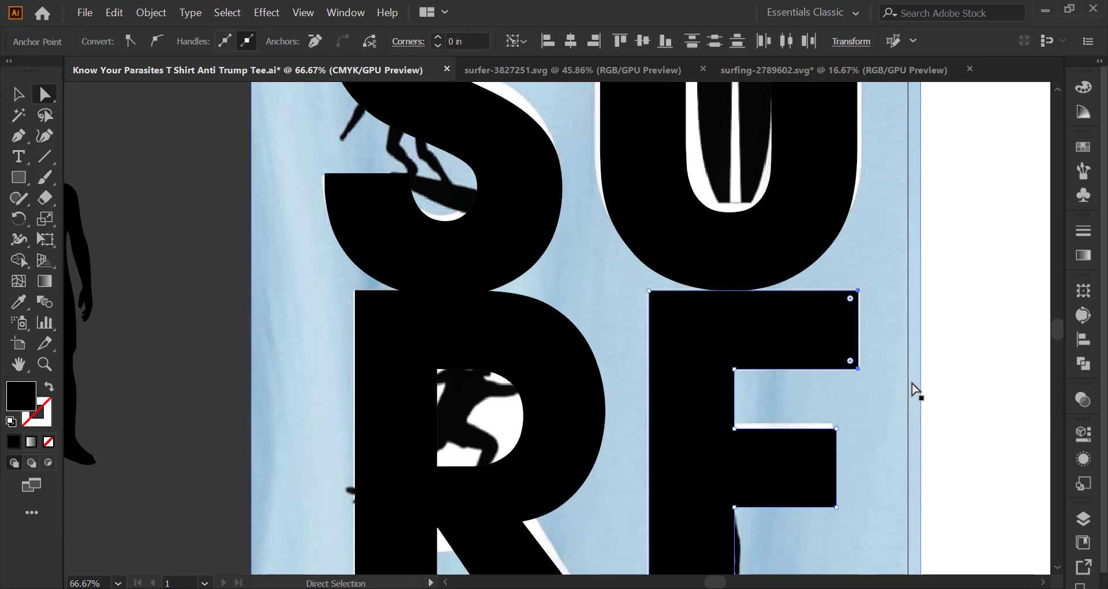
key(Right)
key(Right)
key(Right)
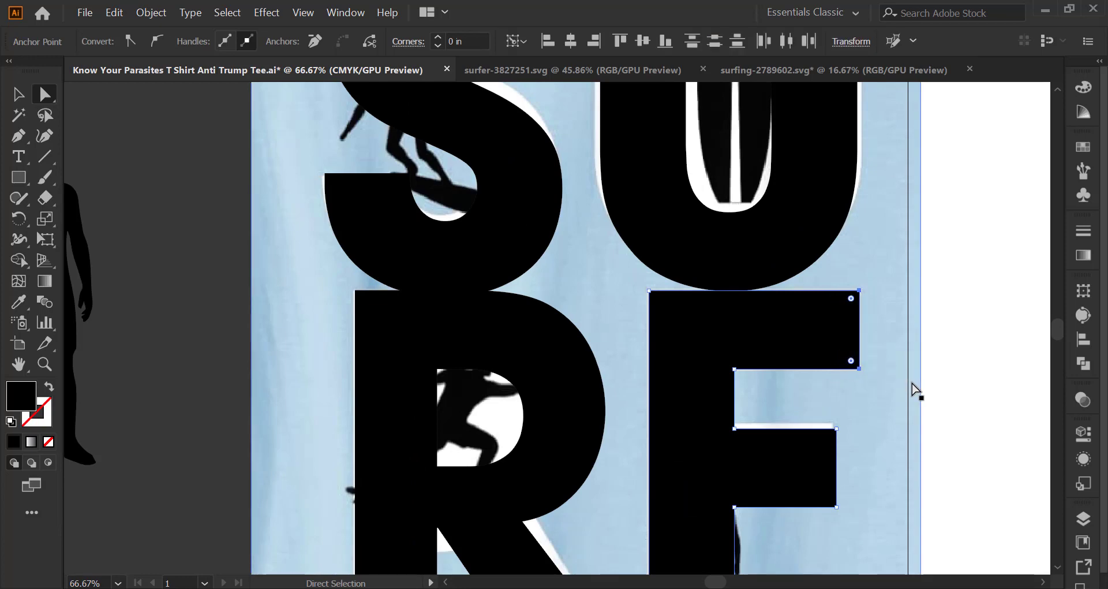
Raise the upper edge of the F's middle arm until it meets the reference letter's edge
click(734, 429)
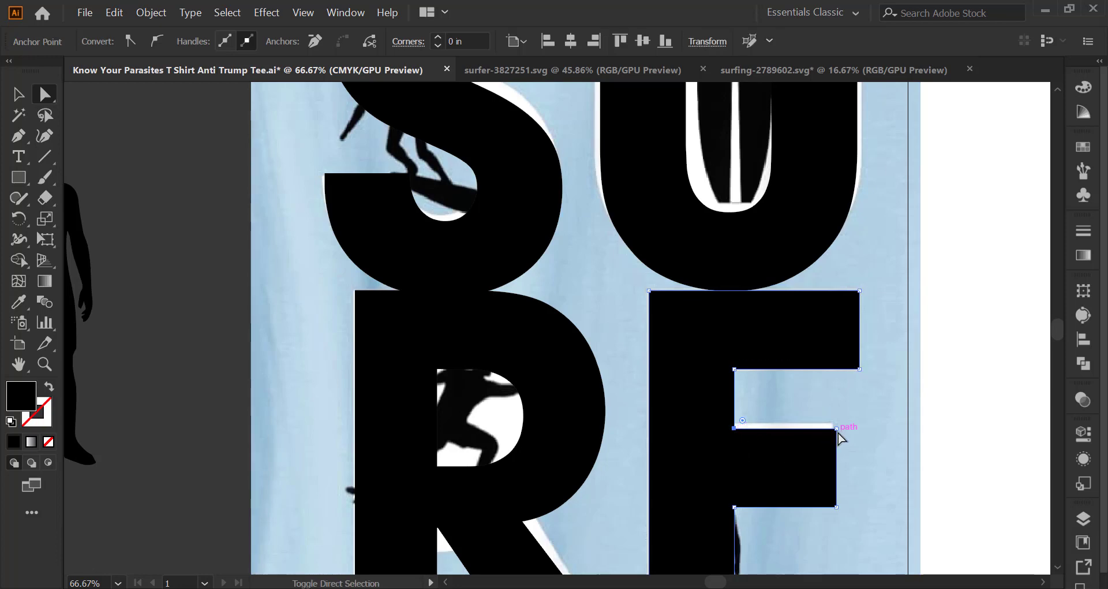
shift+click(836, 428)
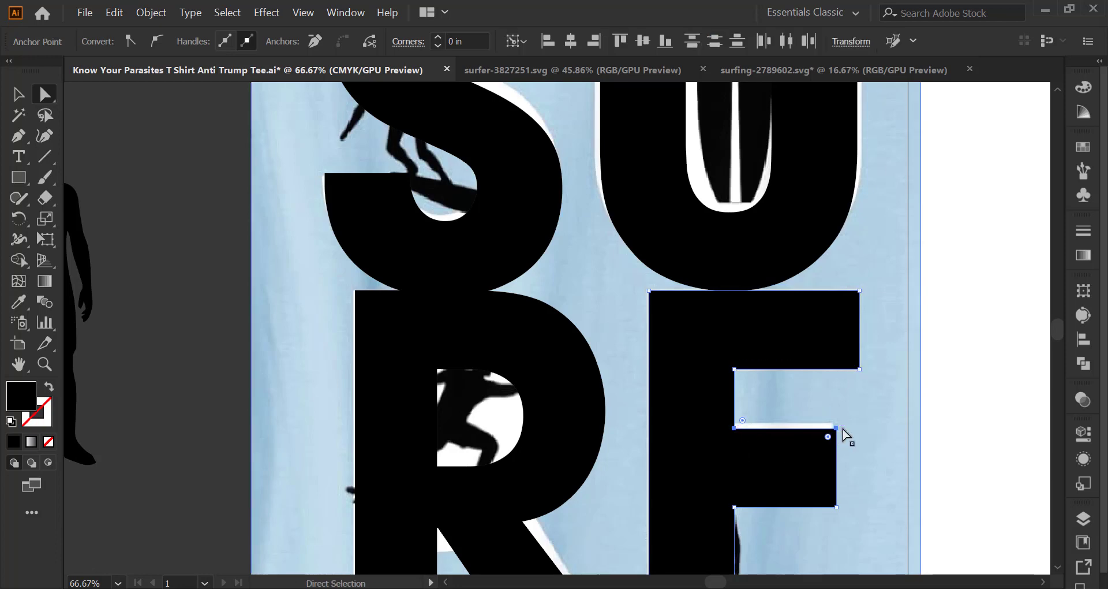
key(Up)
key(Up)
key(Up)
key(Up)
key(Up)
key(Up)
key(Up)
key(Up)
key(Up)
key(Up)
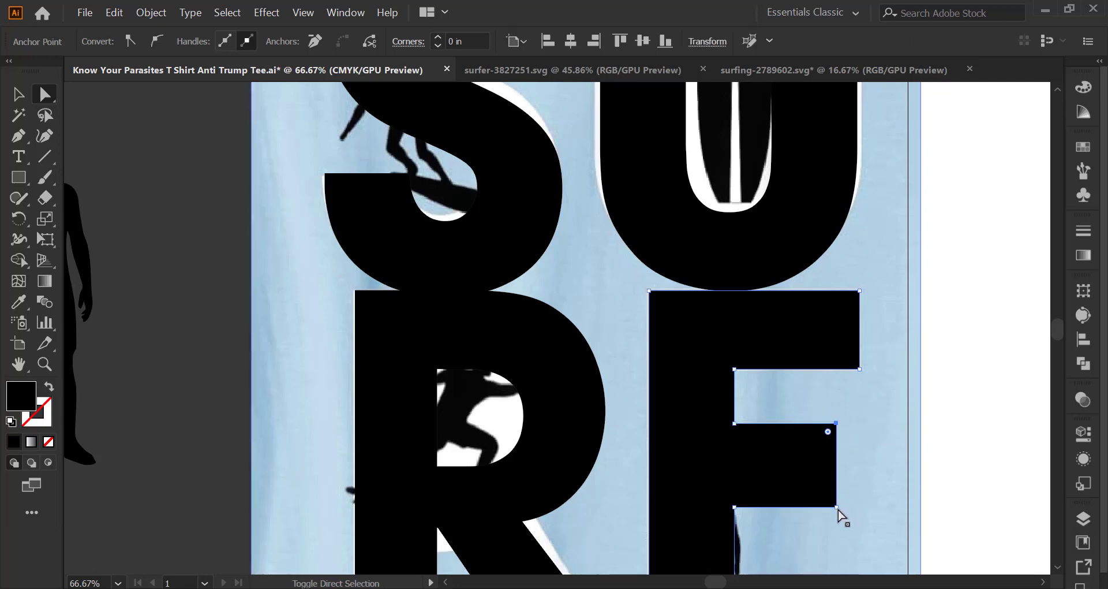
Shorten the F's middle arm slightly by moving its two end anchor points left to the reference letter's edge
shift+click(836, 506)
key(Left)
key(Left)
key(Left)
key(Left)
key(Left)
key(Left)
key(Left)
key(Left)
key(Left)
key(Left)
key(Left)
key(Left)
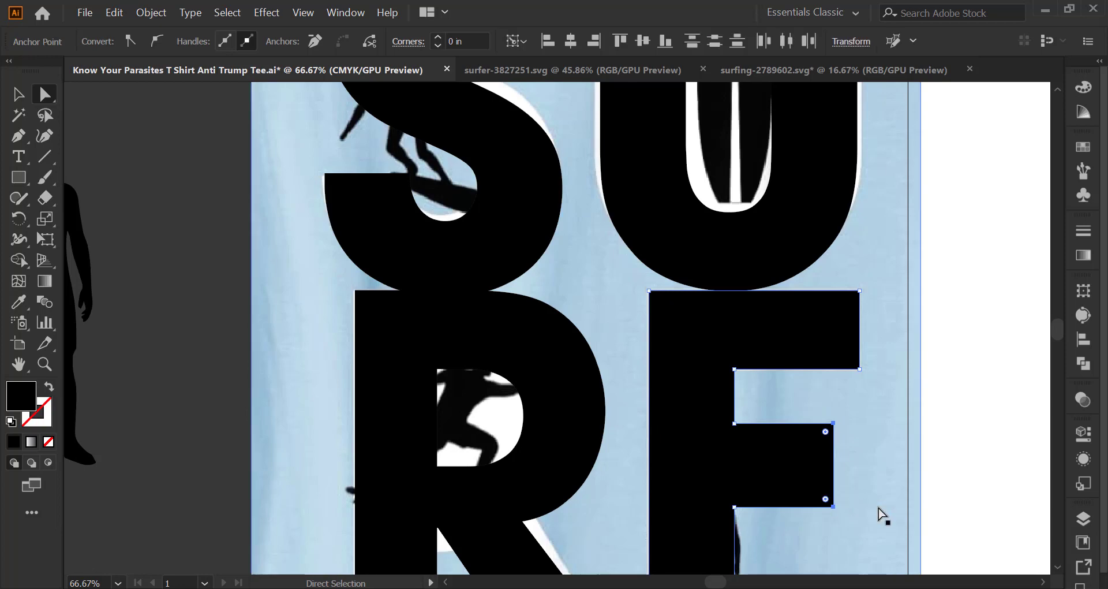
key(Right)
key(Right)
Convert the U to outlines and delete the lowest anchor point of its inner curve
scroll(802, 490, down, 2)
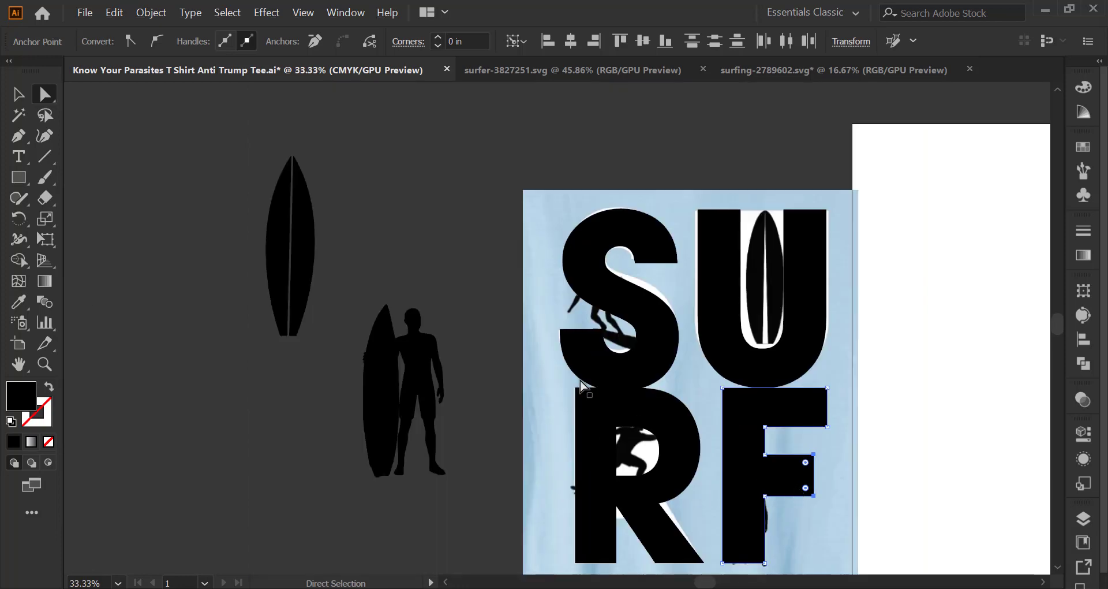
click(21, 98)
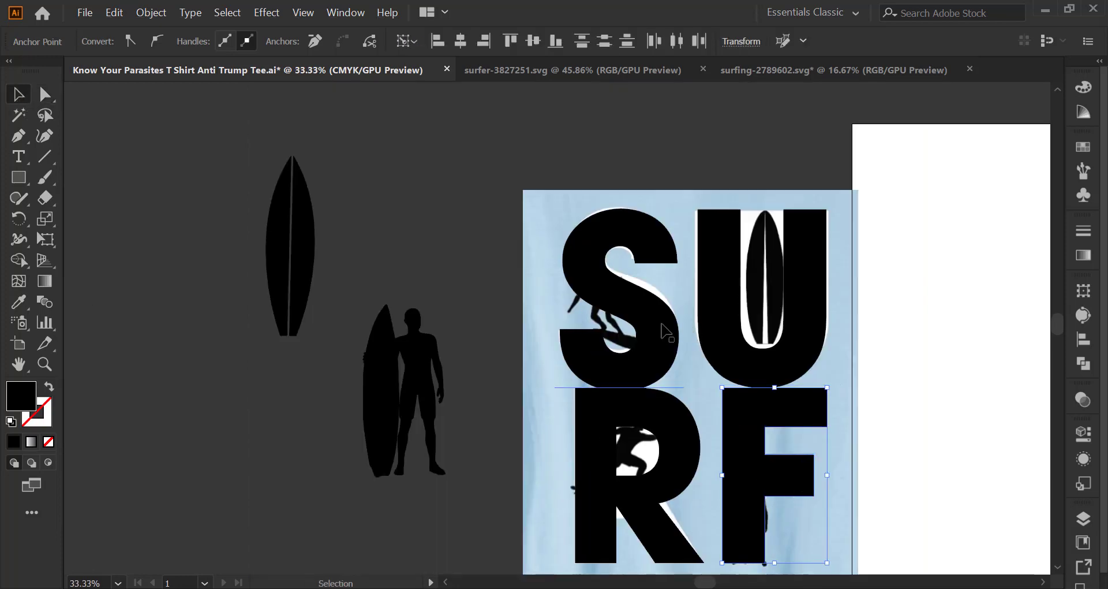
click(730, 322)
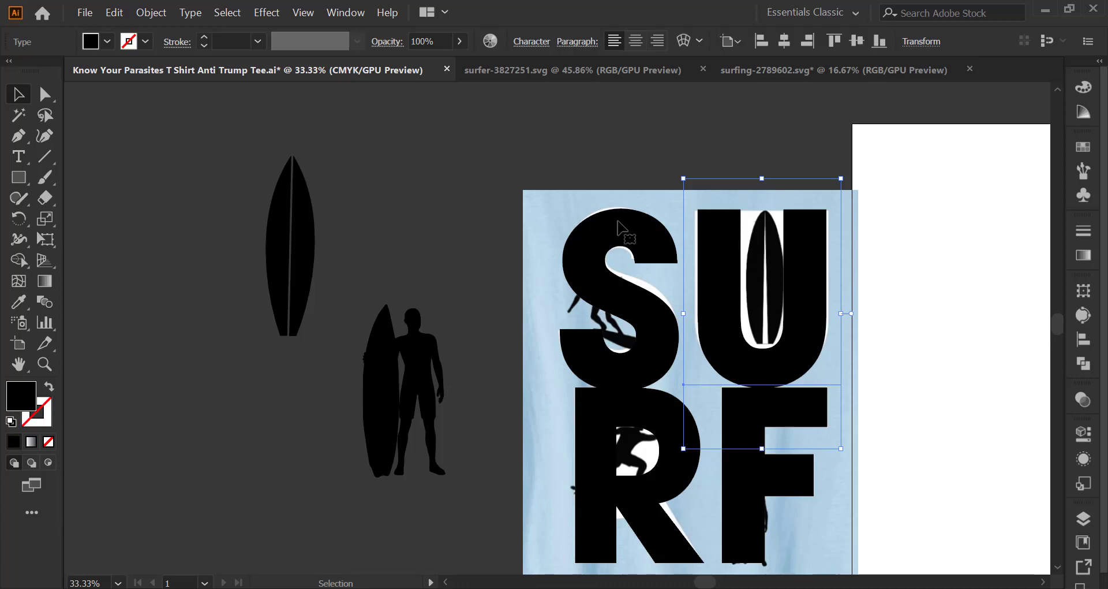
key(a)
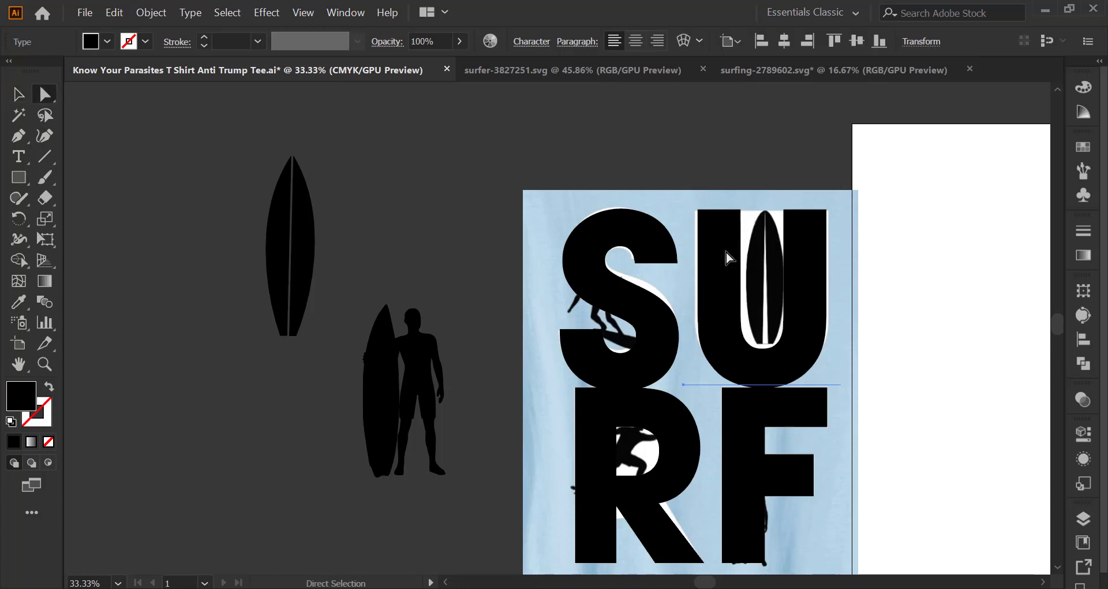
right_click(726, 252)
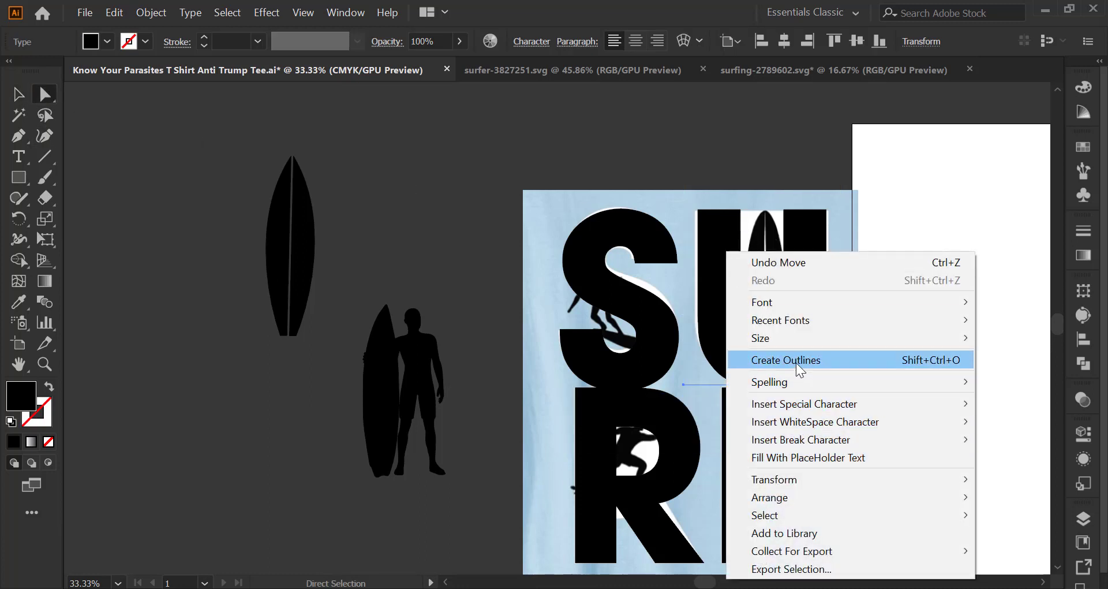
click(797, 360)
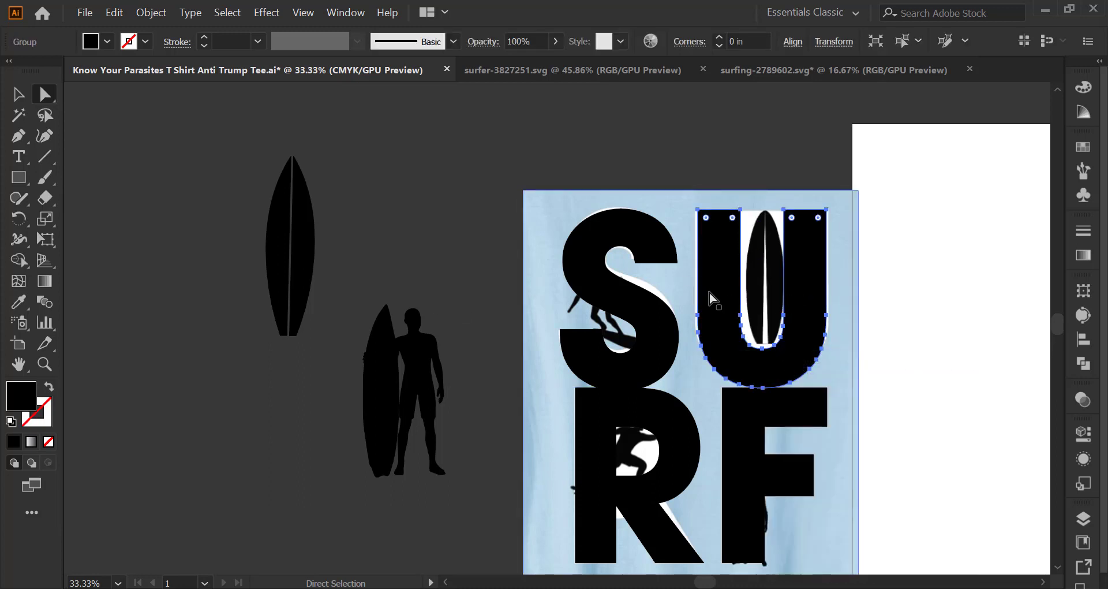
click(765, 348)
key(Delete)
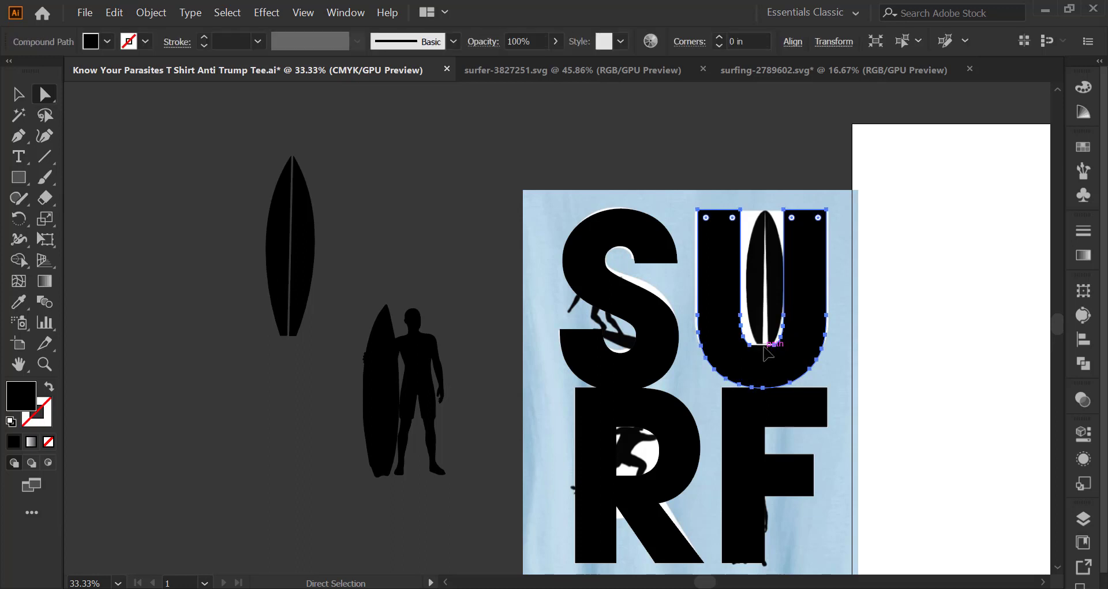
key(Delete)
key(ctrl+z)
click(740, 210)
key(Delete)
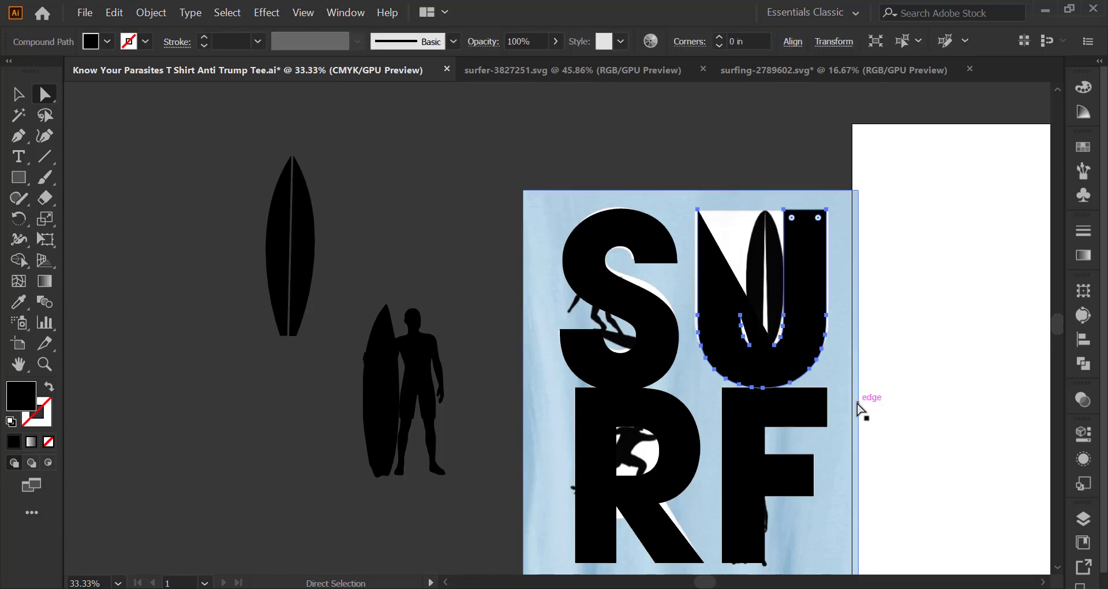
key(ctrl+z)
Delete the remaining anchor points of the U's inner curve below its two straight inner sides
click(777, 344)
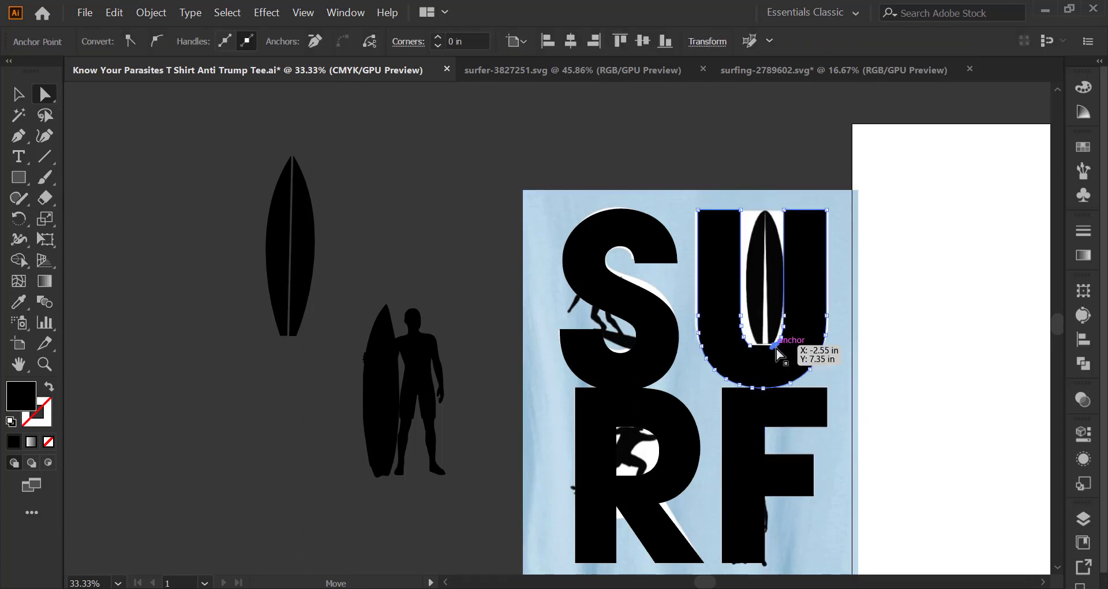
key(Delete)
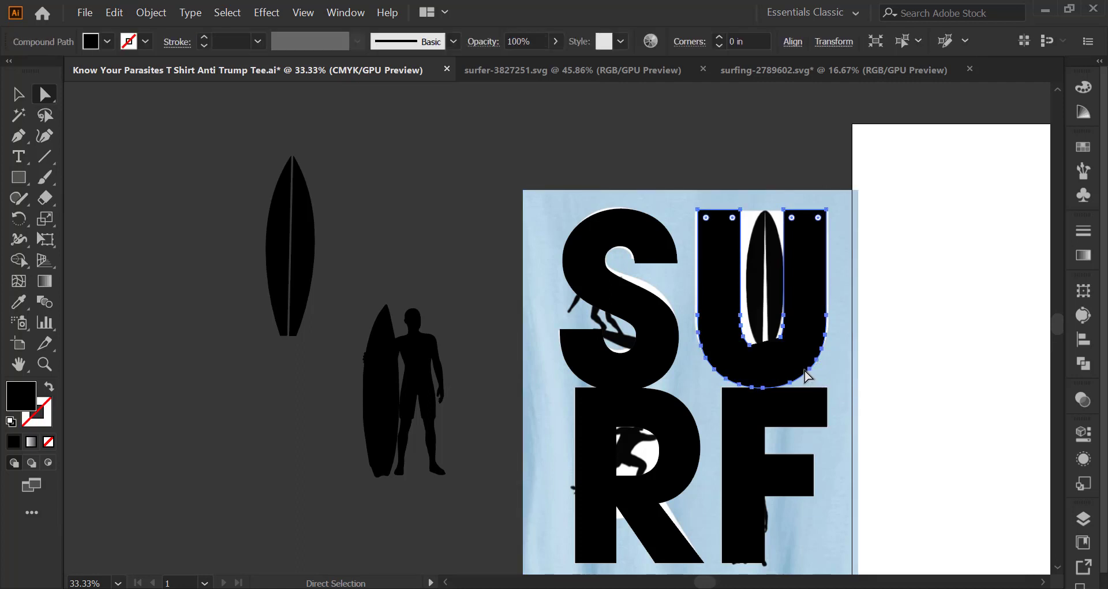
click(781, 341)
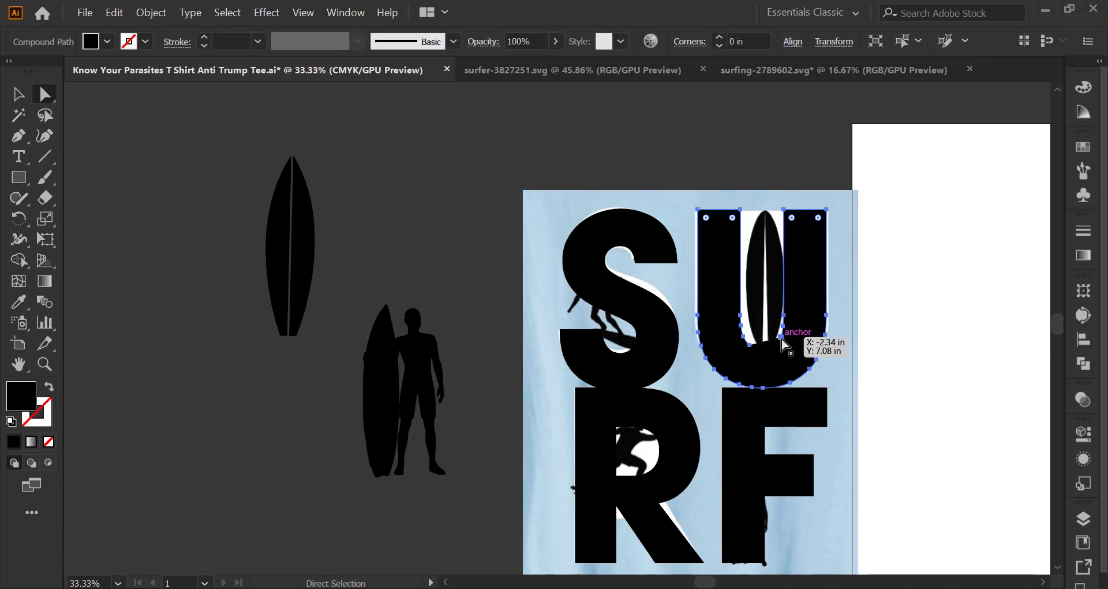
key(Delete)
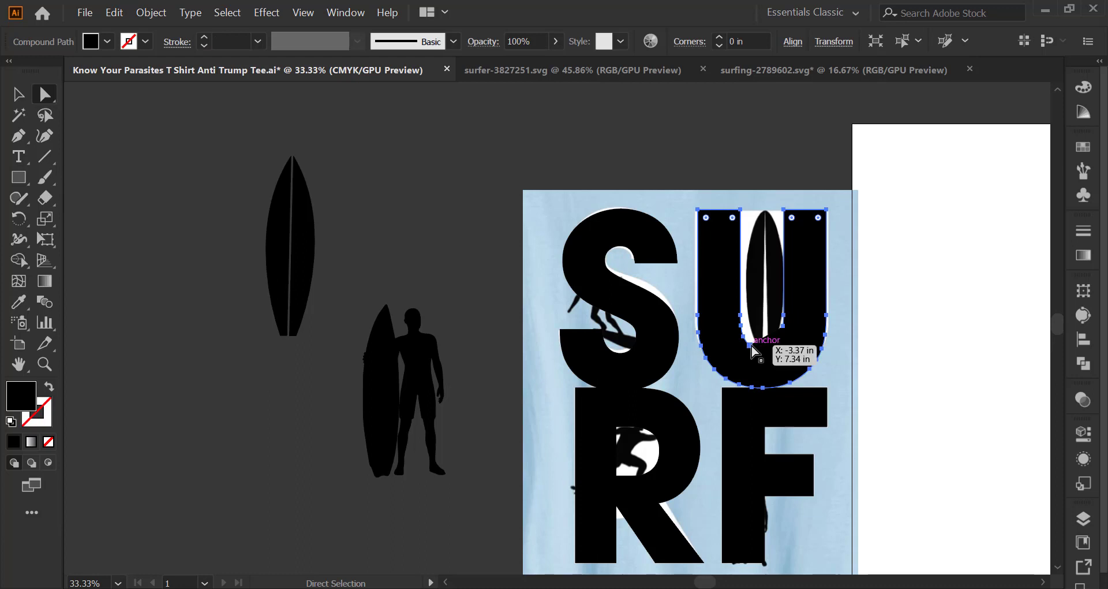
click(749, 345)
key(Delete)
click(743, 337)
key(Delete)
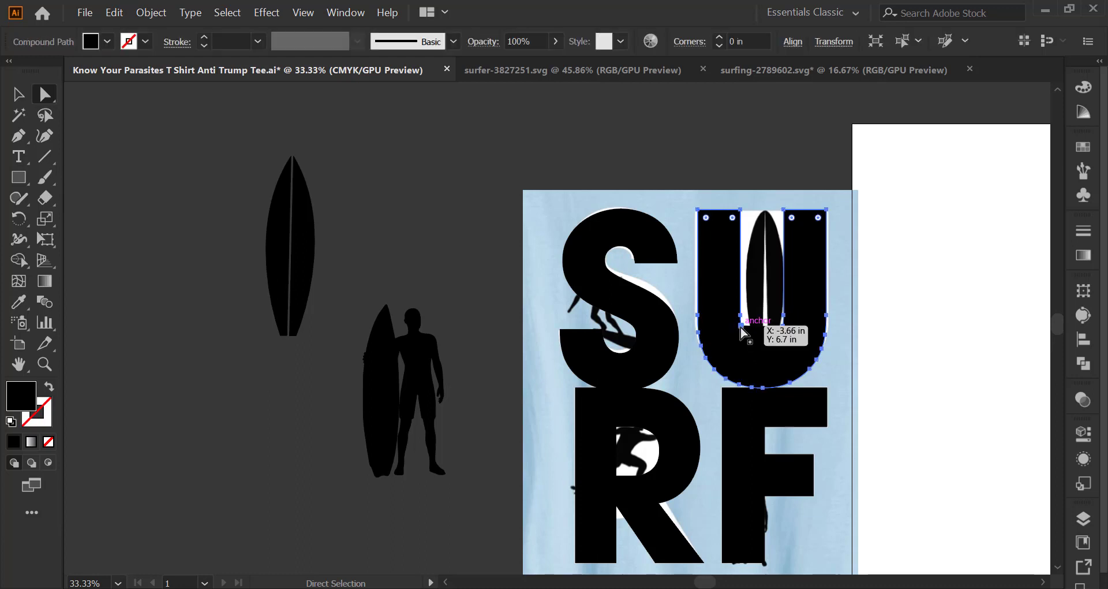
click(741, 326)
key(Delete)
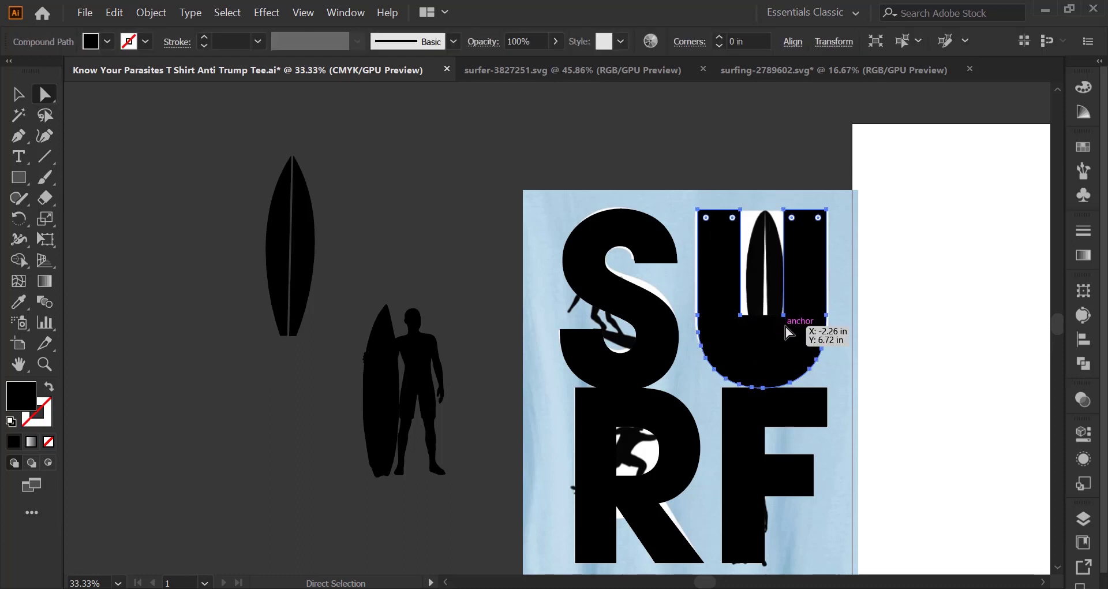
Delete the lower anchor point of each straight inner side so the U becomes a solid shape, and deselect it
click(783, 318)
key(Delete)
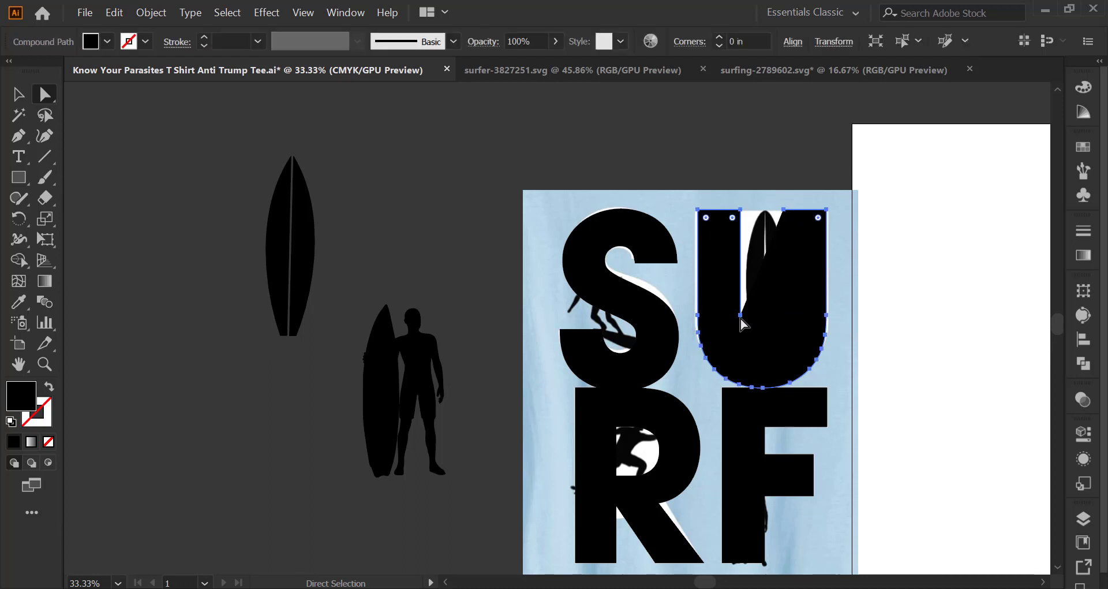
click(740, 316)
key(Delete)
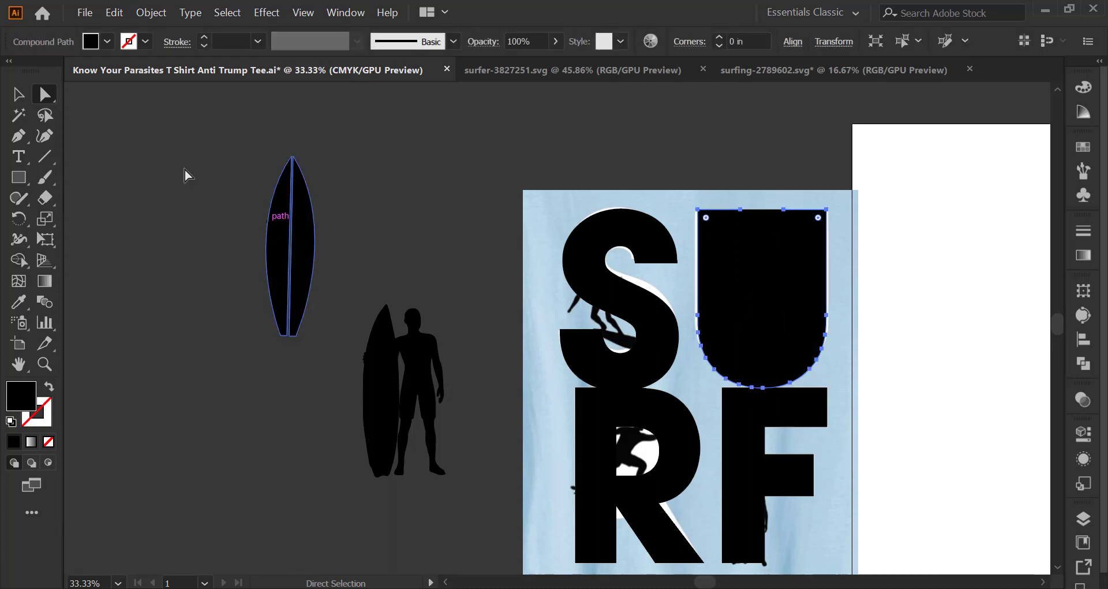
click(18, 94)
click(86, 240)
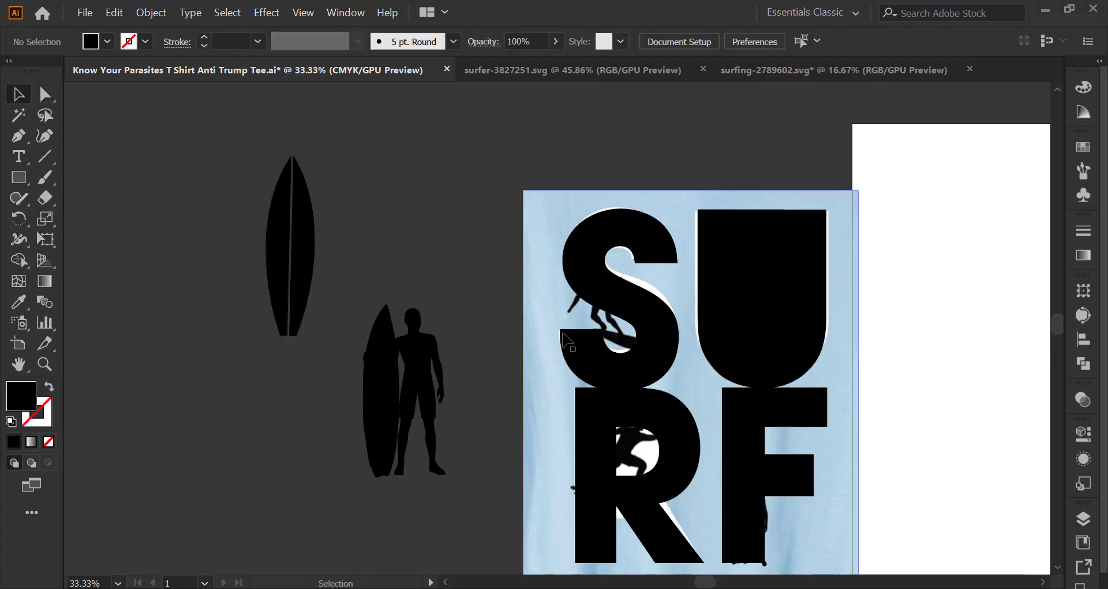
Convert the letters S and R to outlines
click(623, 311)
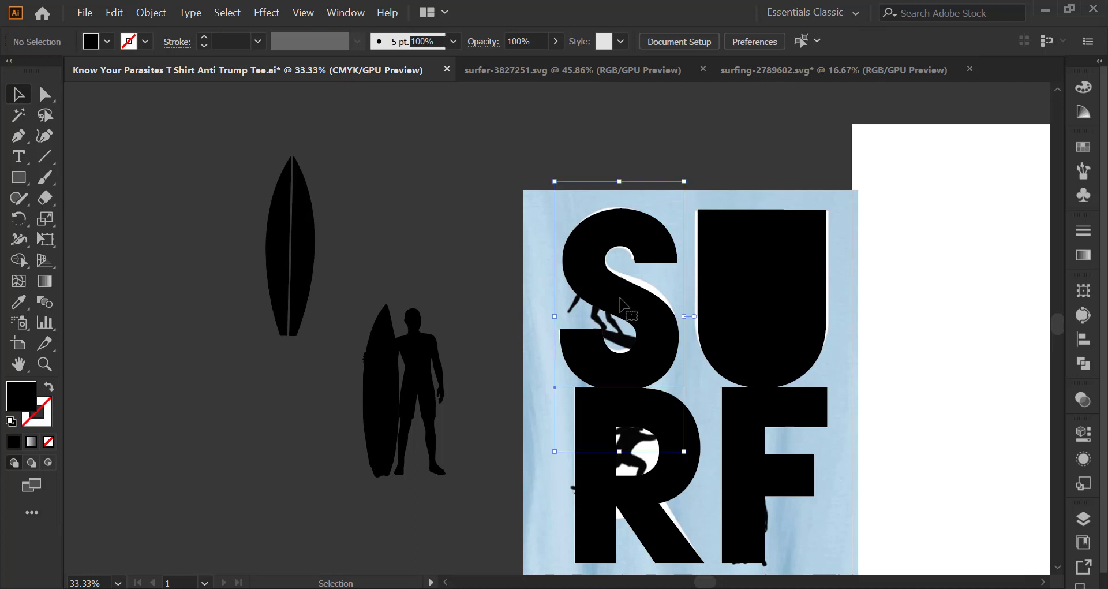
right_click(636, 330)
click(663, 369)
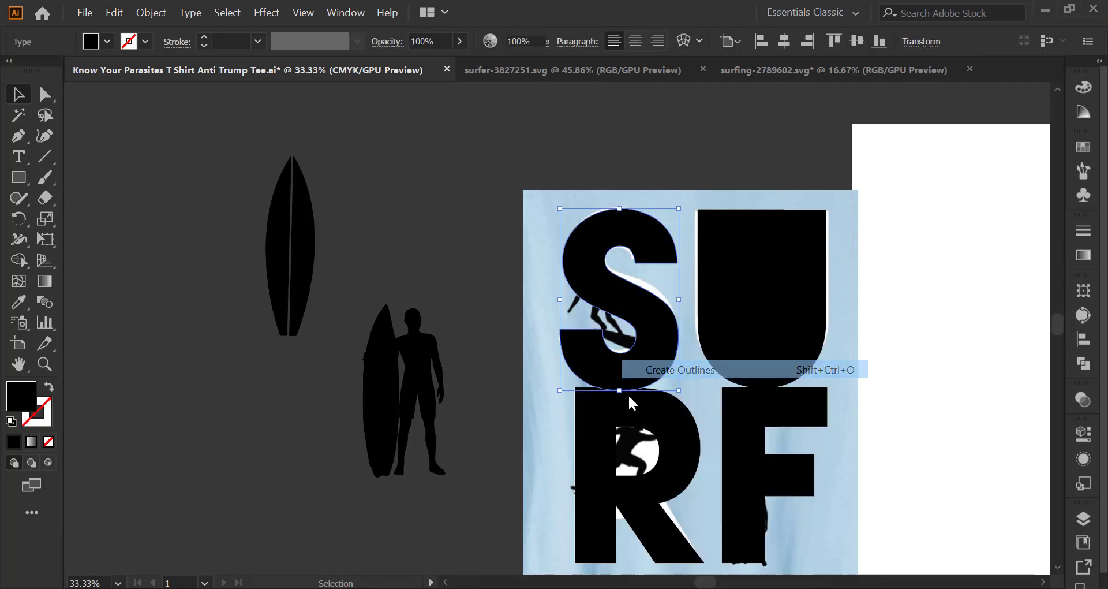
click(597, 476)
right_click(594, 470)
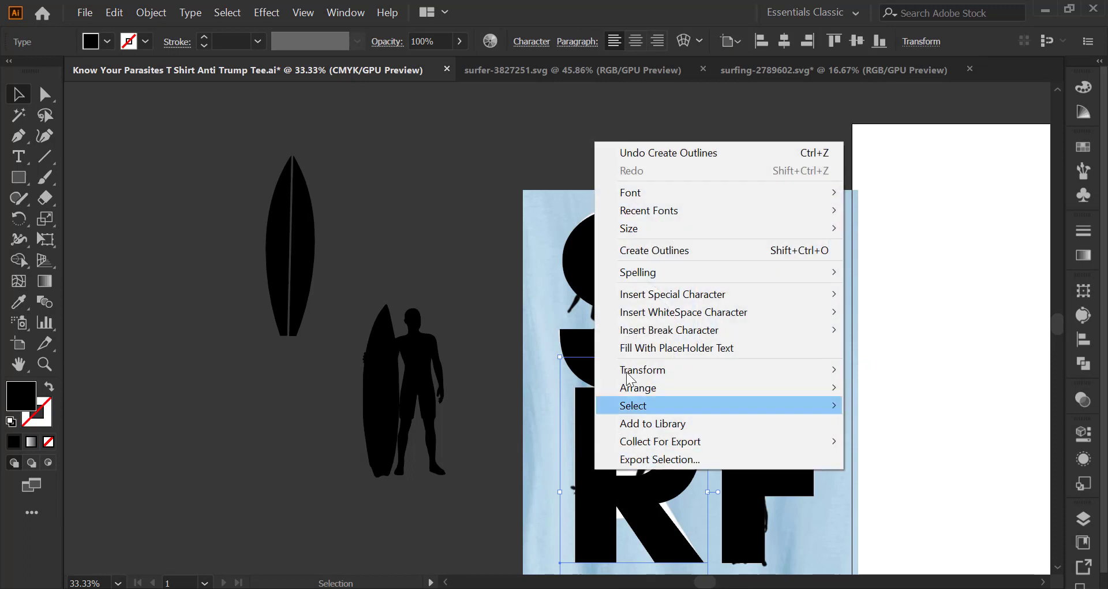
click(655, 250)
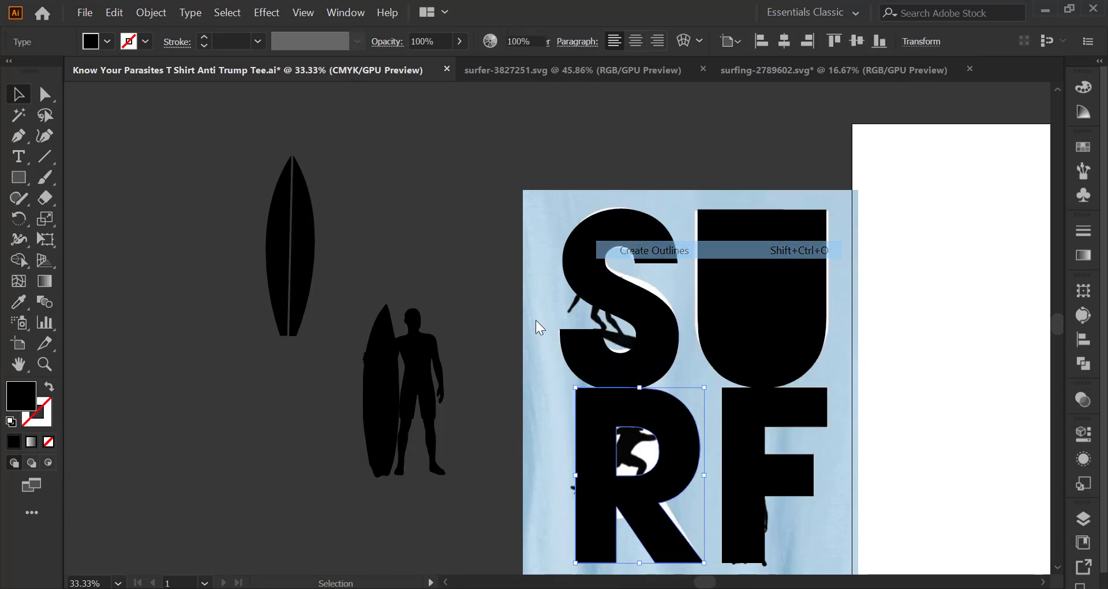
click(249, 393)
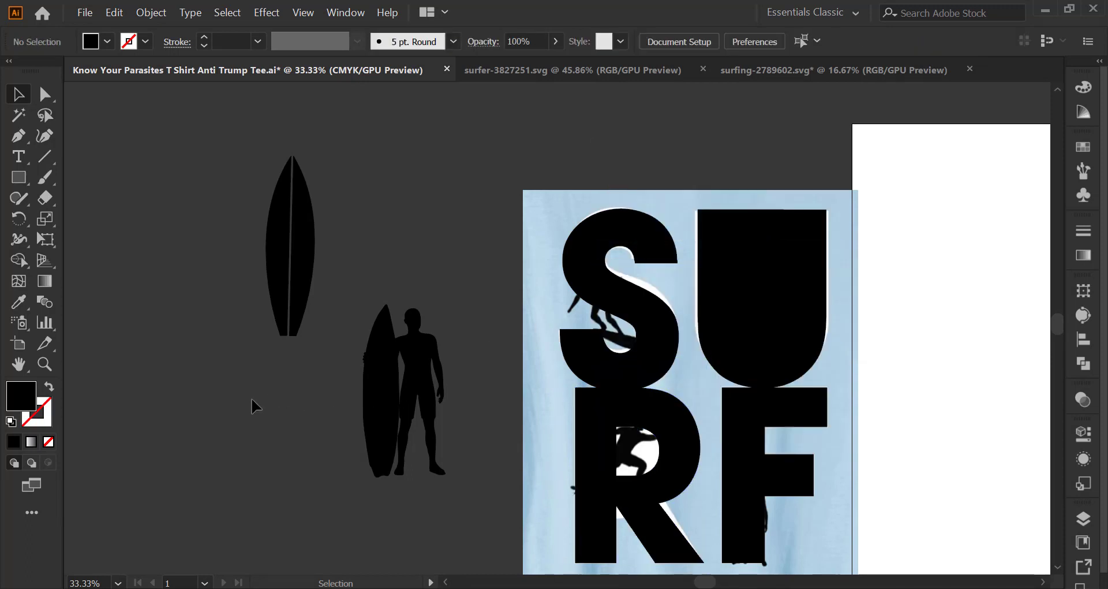
Fill all four letters, S, U, R and F, with red
click(651, 351)
click(108, 41)
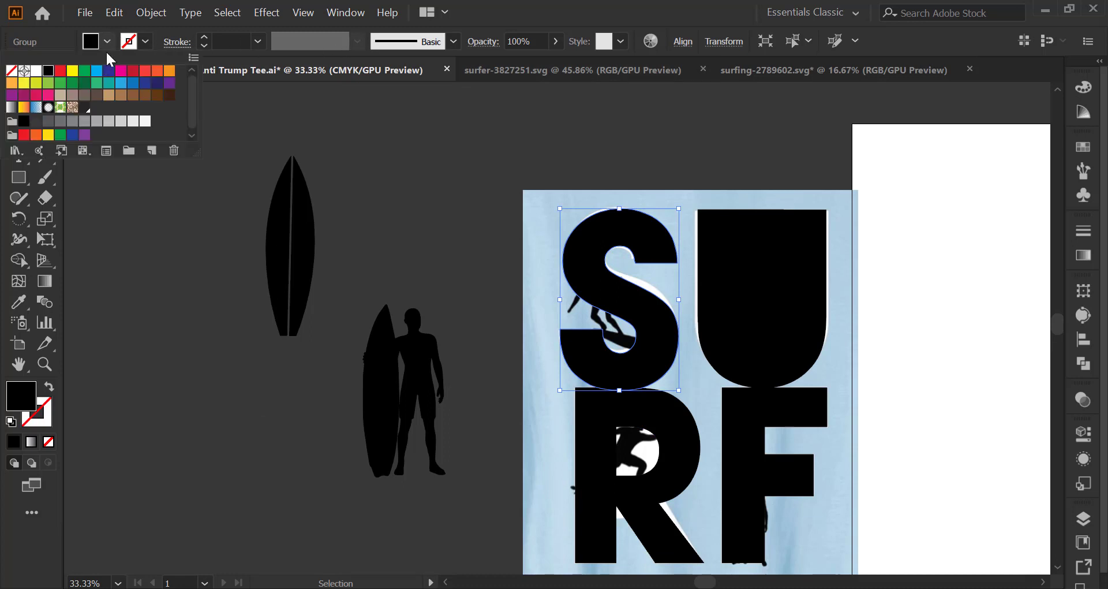
click(66, 74)
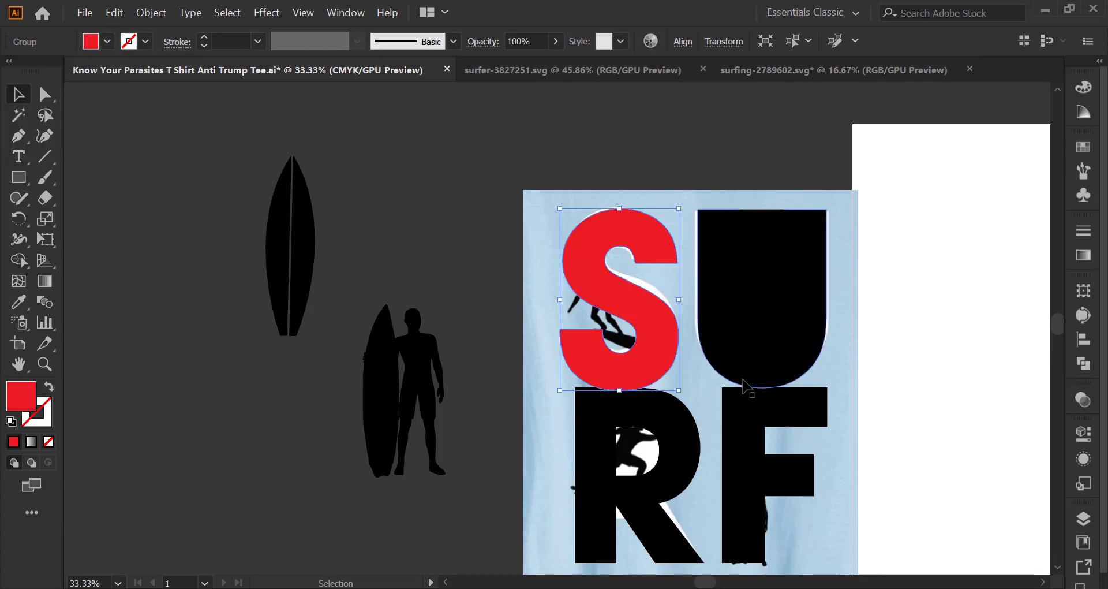
click(740, 434)
shift+click(757, 444)
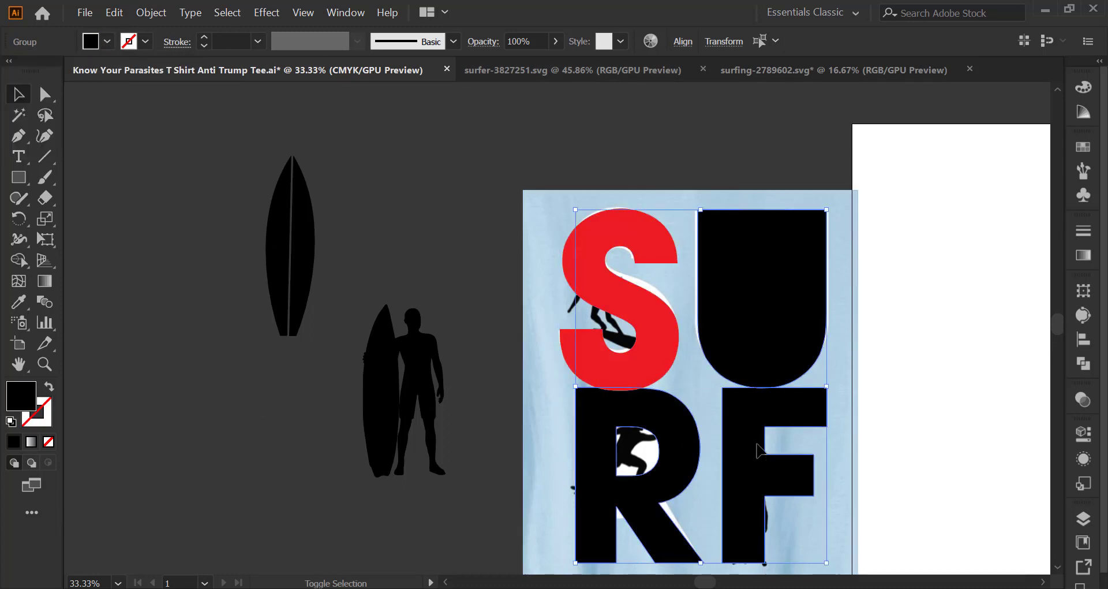
click(107, 41)
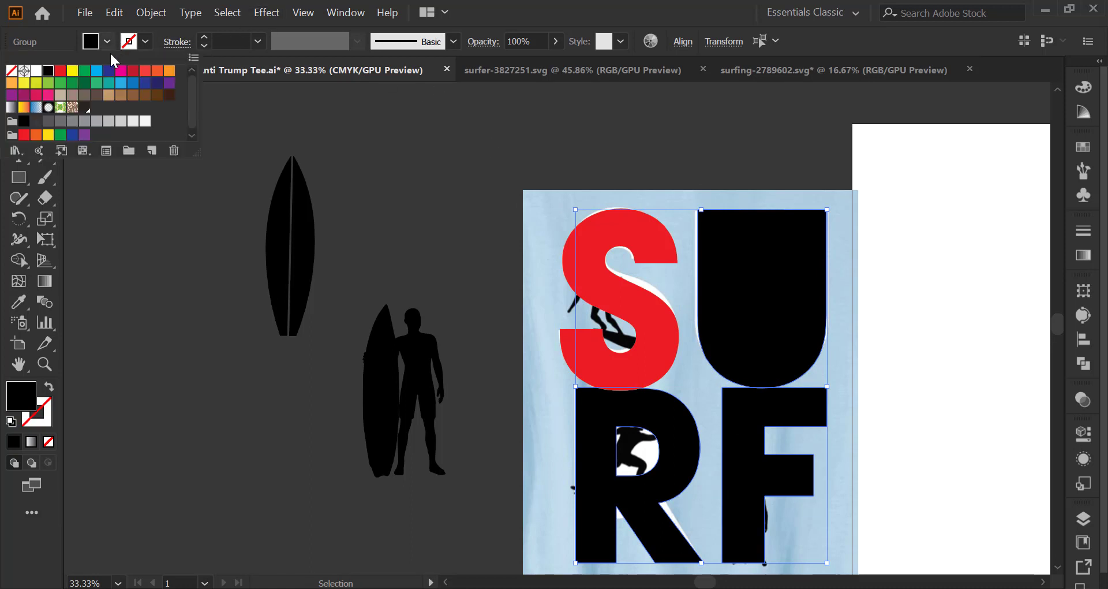
click(60, 71)
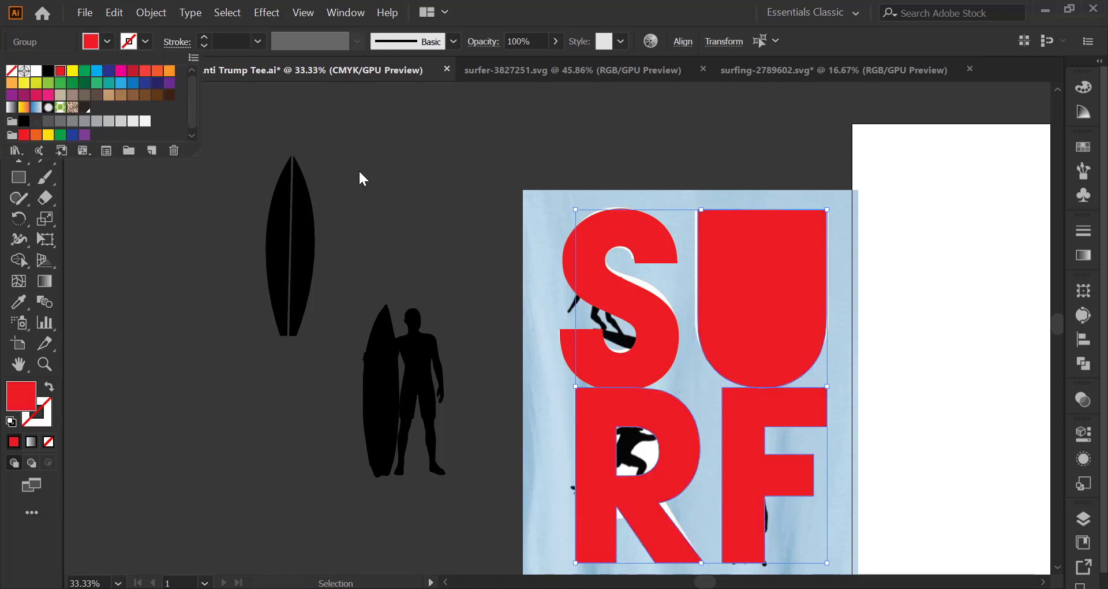
click(405, 163)
Lower the opacity of all four red letters to 67% so the reference image shows through
click(635, 303)
shift+click(774, 321)
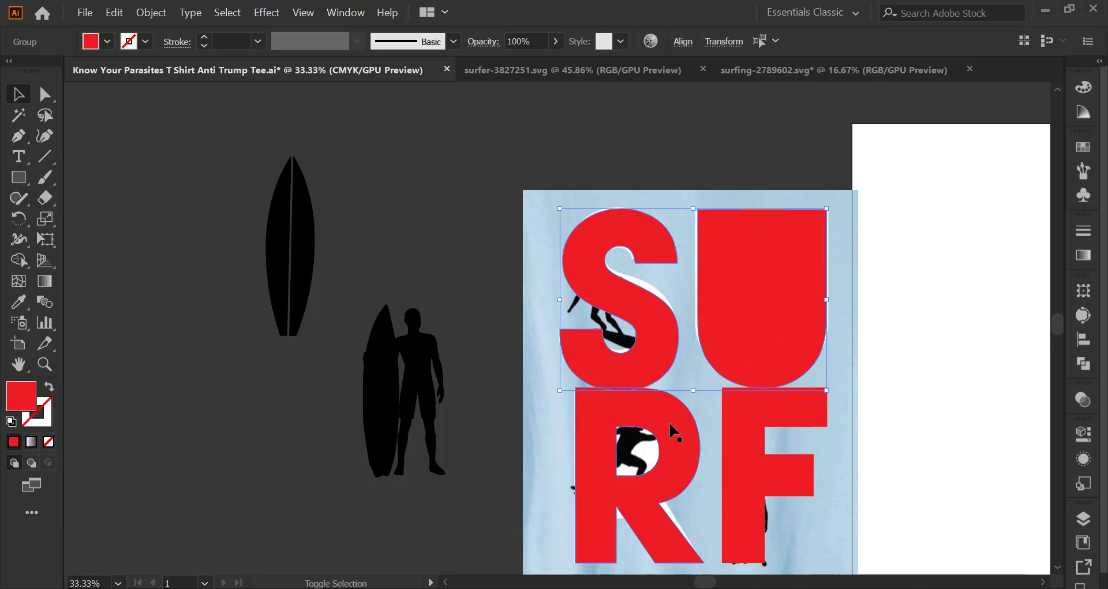
shift+click(670, 425)
shift+click(744, 428)
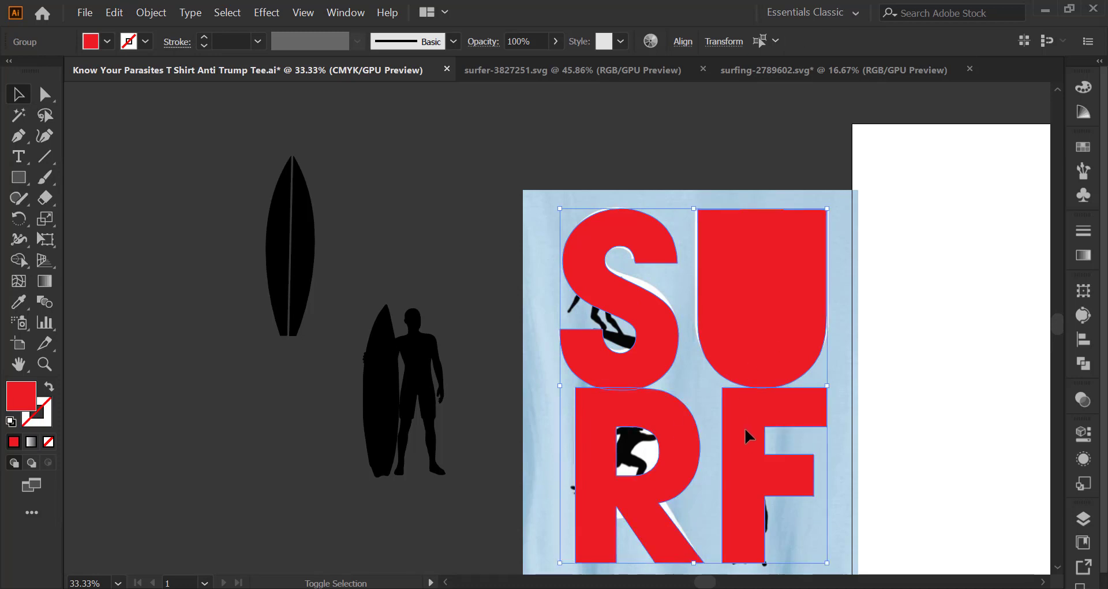
click(555, 41)
drag(535, 64, 531, 60)
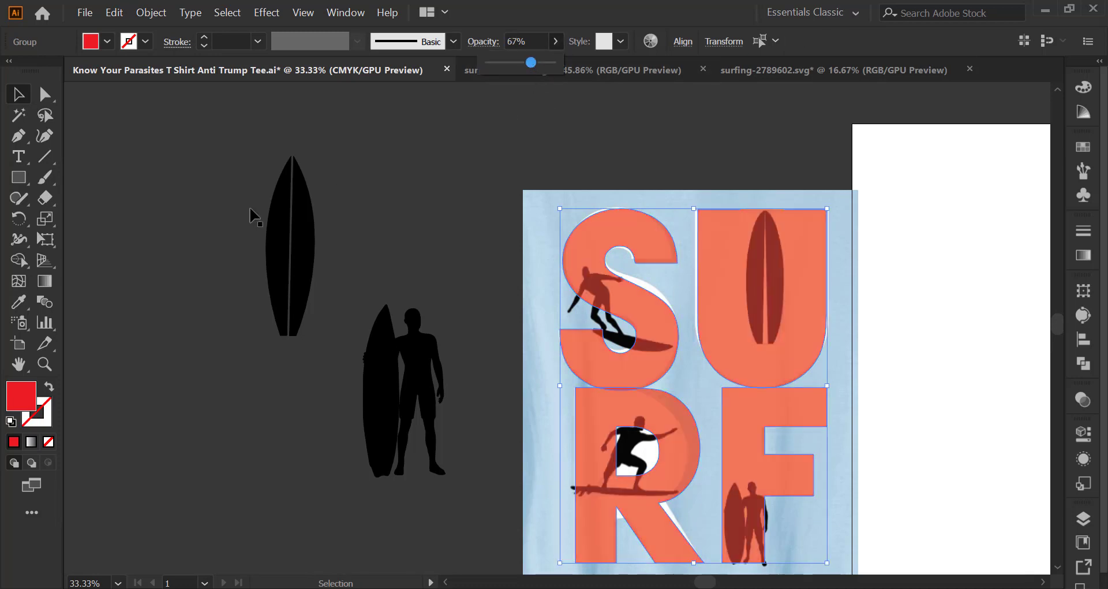
click(171, 218)
click(171, 219)
scroll(412, 340, down, 1)
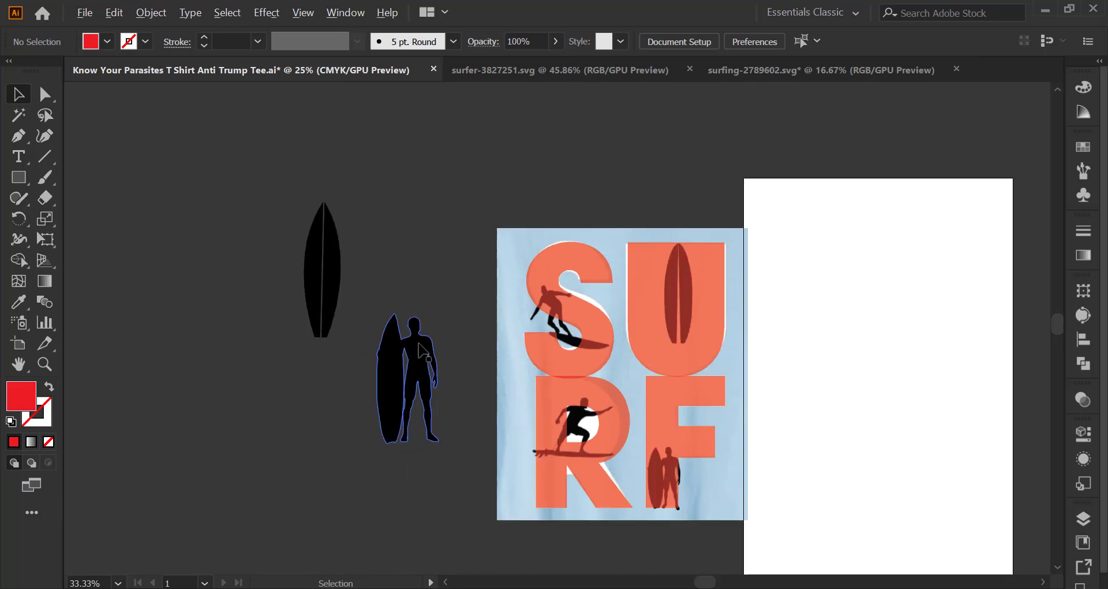
Move the silhouette of the man standing with a surfboard onto the letter F and bring it to the front
click(418, 381)
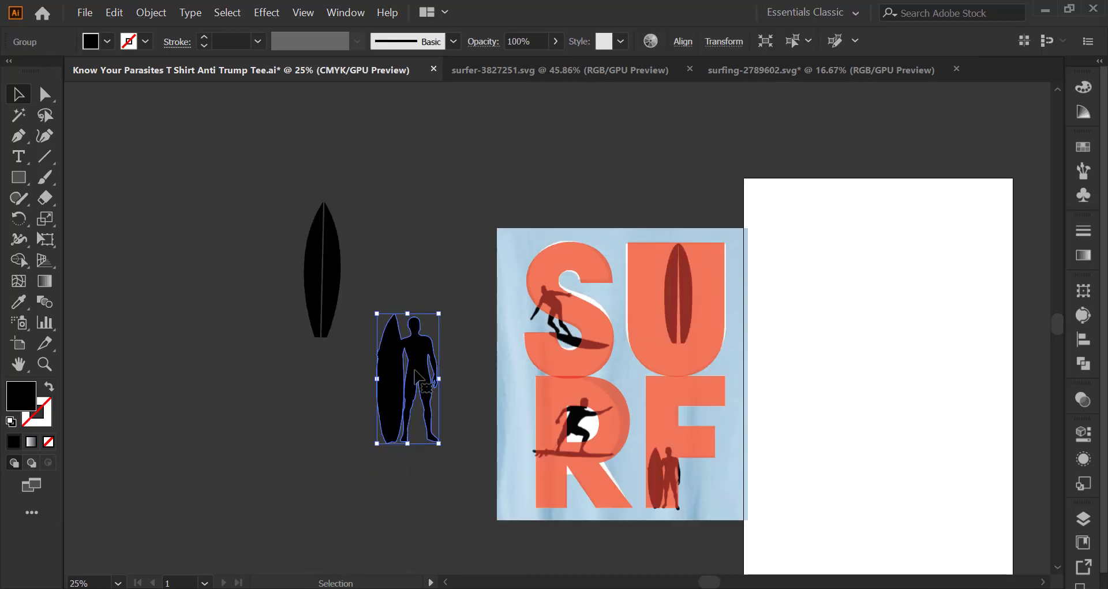
click(108, 42)
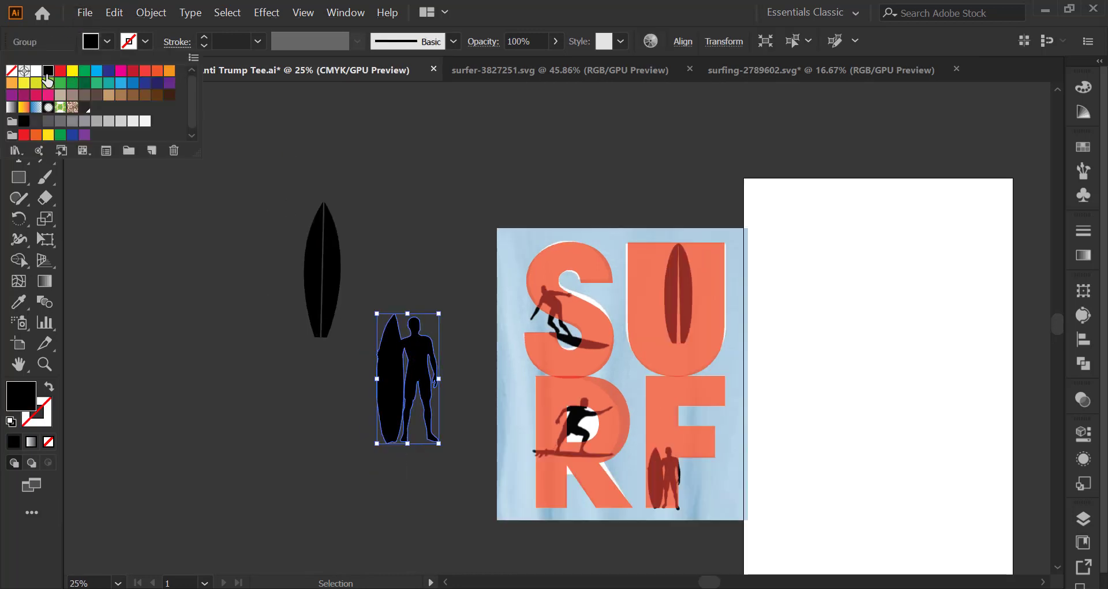
click(110, 46)
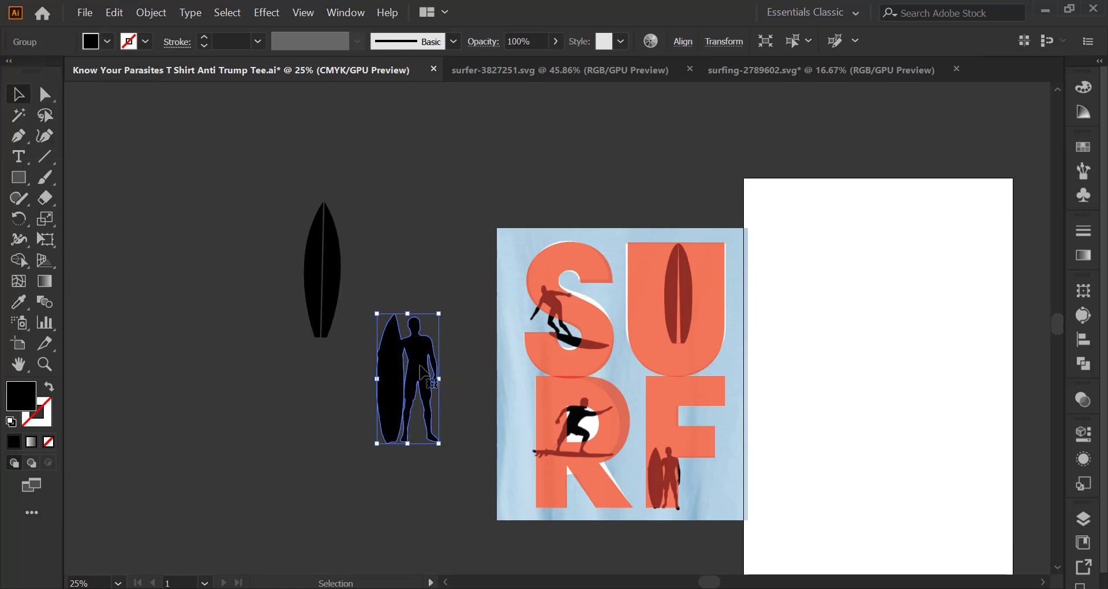
drag(430, 375, 701, 450)
scroll(701, 484, up, 1)
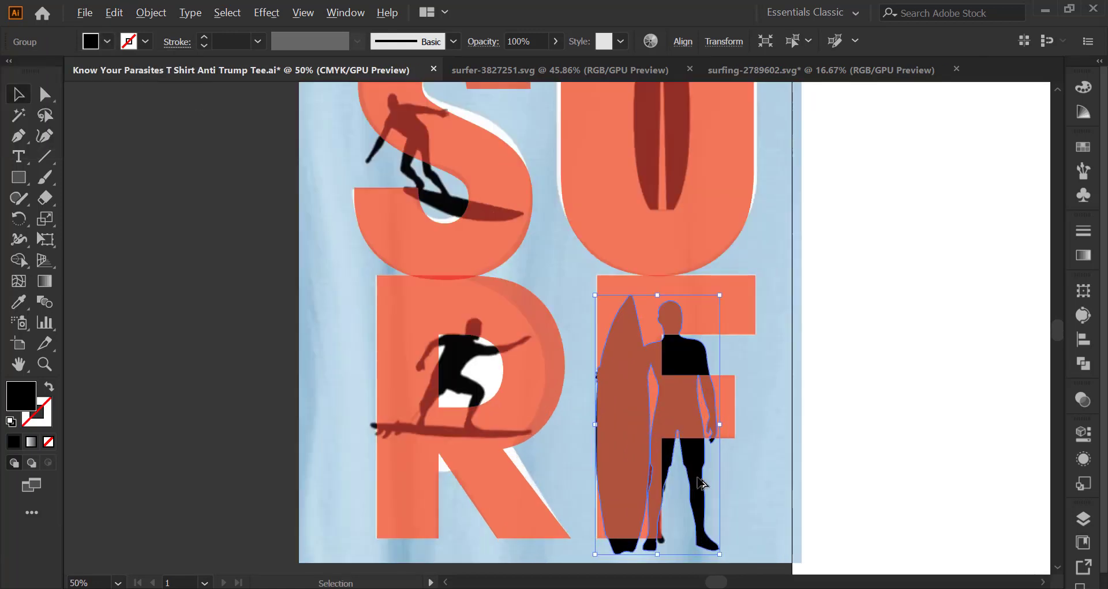
key(a)
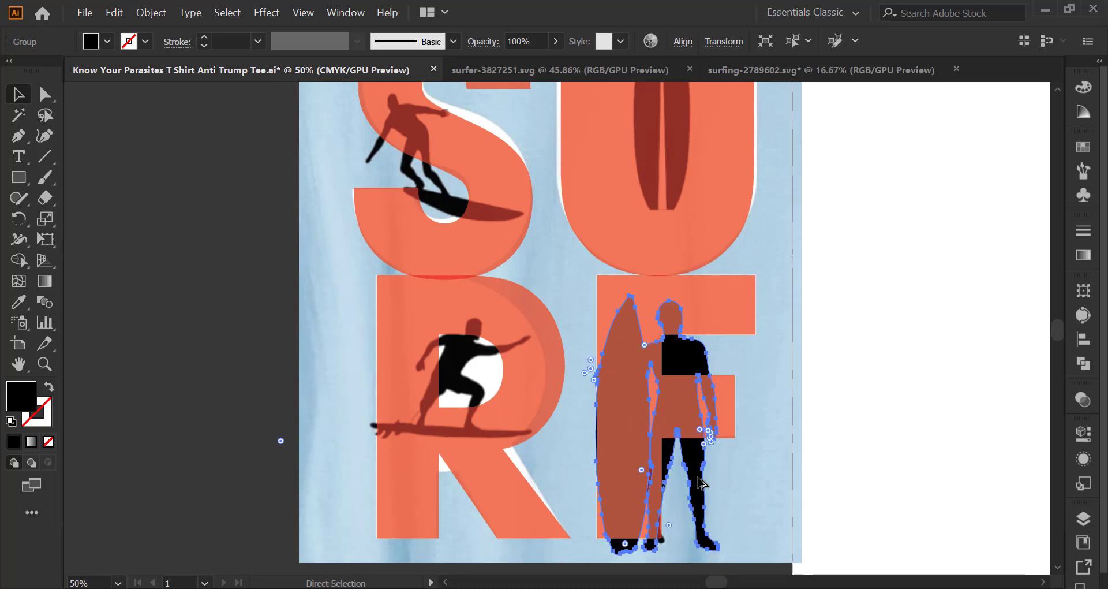
key(v)
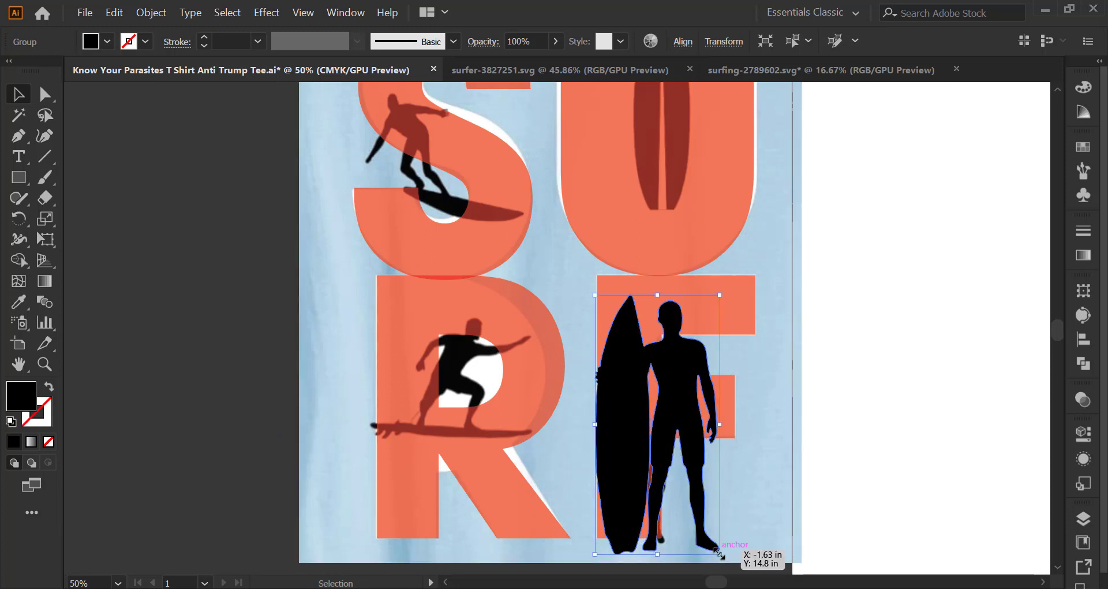
Scale the standing surfer silhouette down proportionally and place it over the matching reference figure at the foot of the F
drag(719, 552, 708, 530)
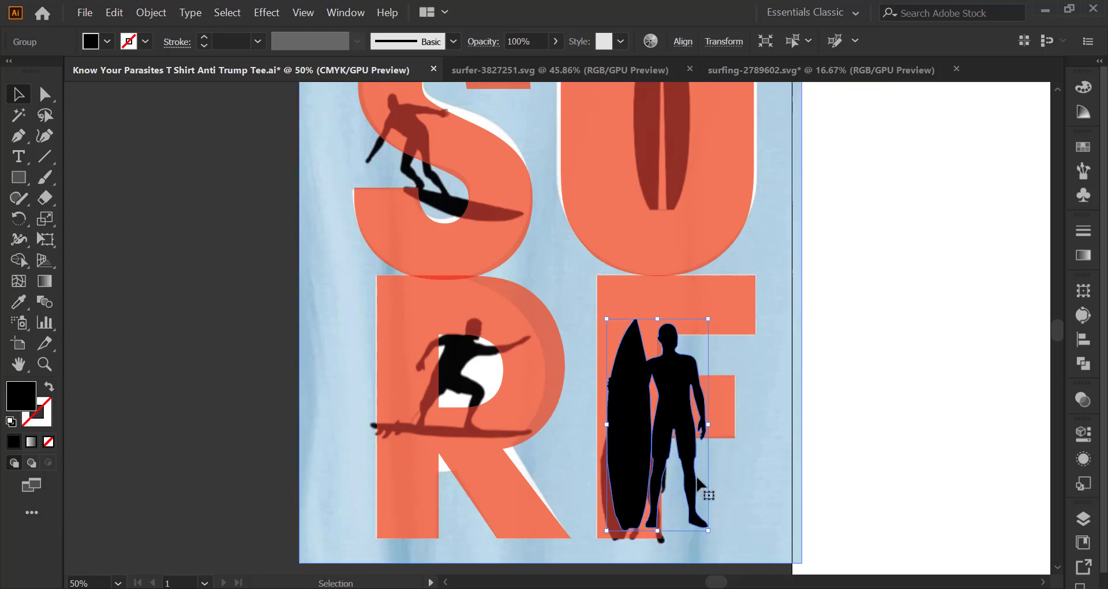
drag(678, 416, 672, 423)
drag(672, 428, 671, 426)
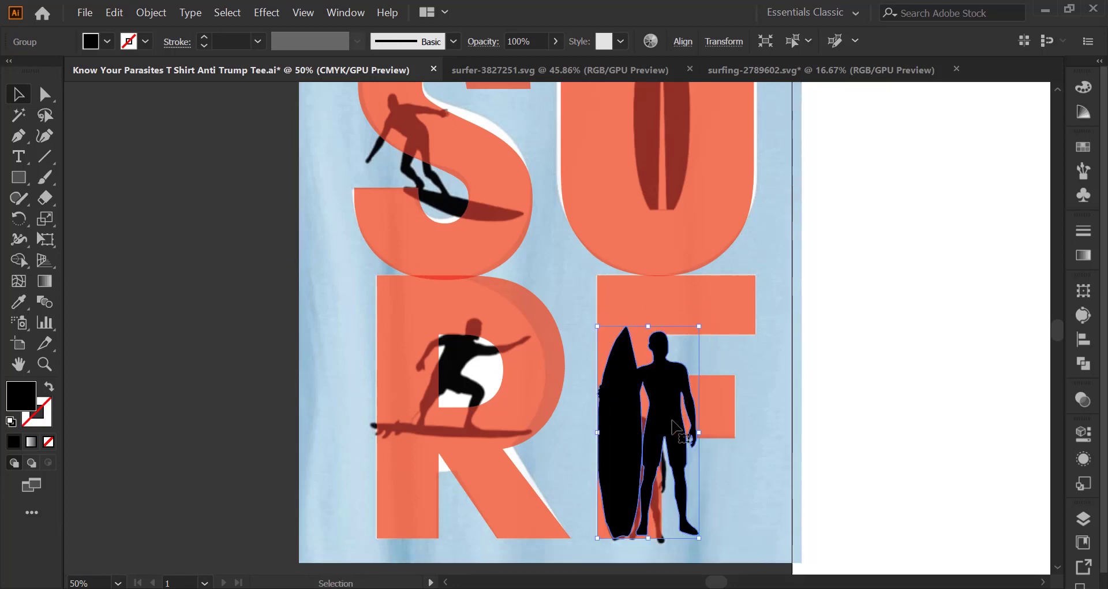
scroll(714, 451, down, 1)
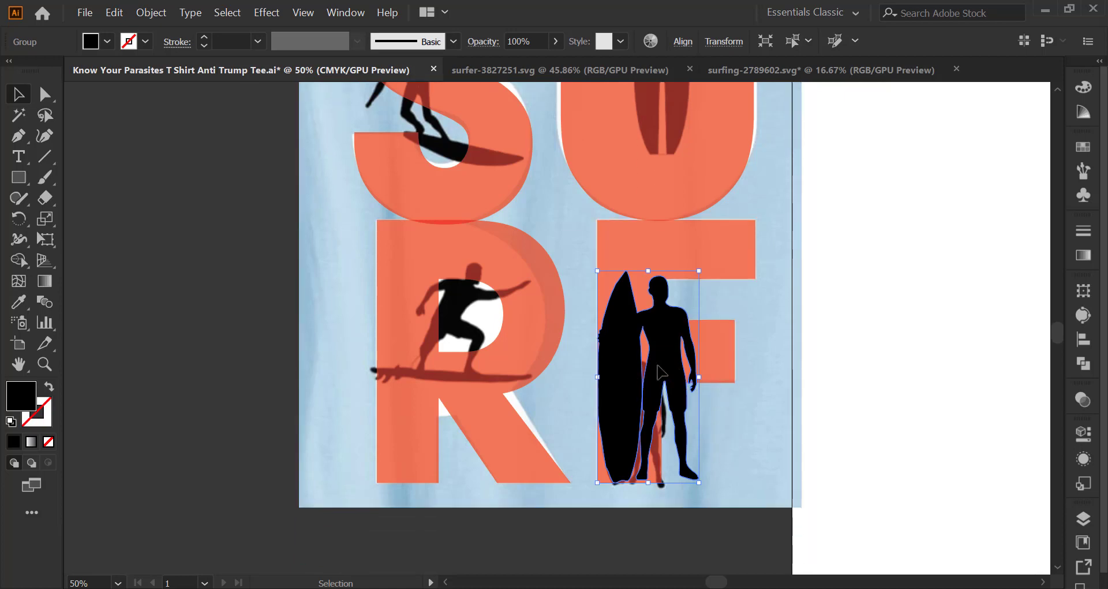
drag(660, 372, 763, 364)
click(673, 546)
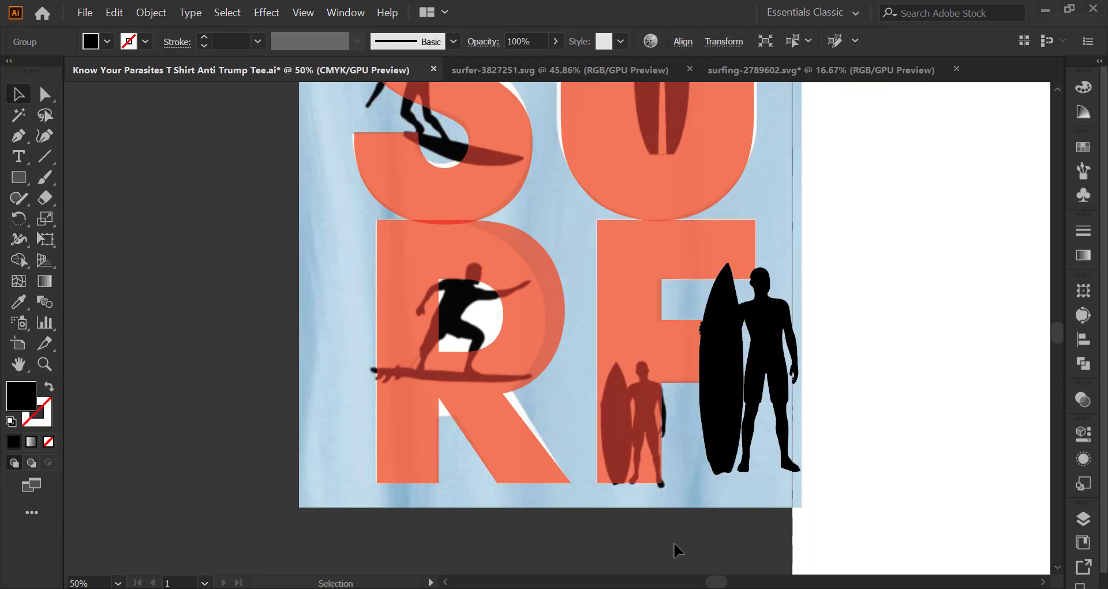
click(673, 481)
mouse_move(672, 481)
mouse_down()
mouse_move(673, 470)
mouse_move(676, 482)
mouse_up()
drag(766, 362, 673, 373)
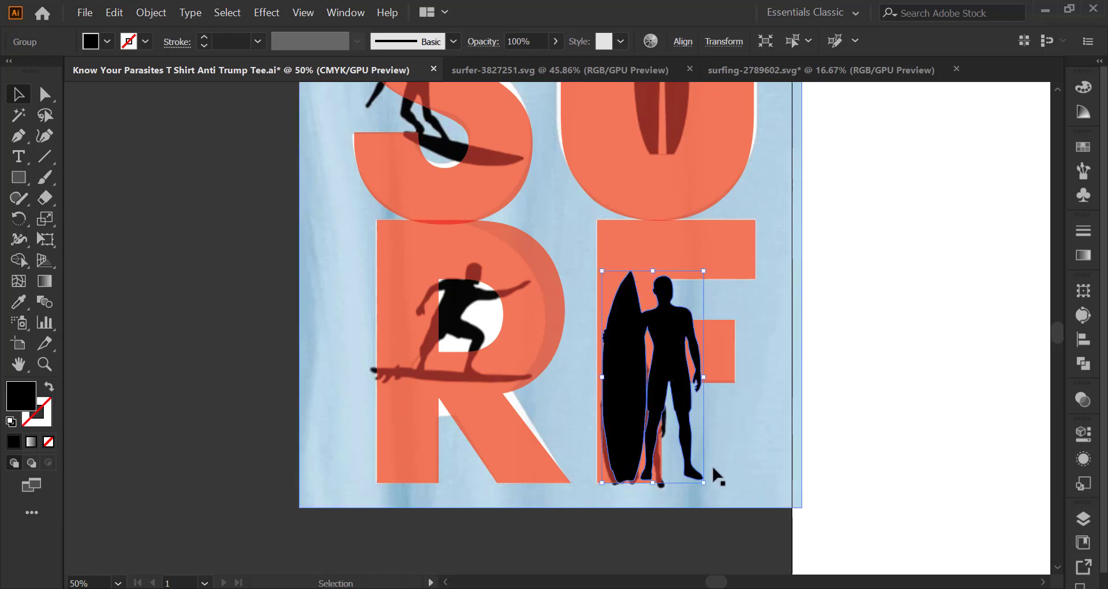
drag(714, 472, 676, 443)
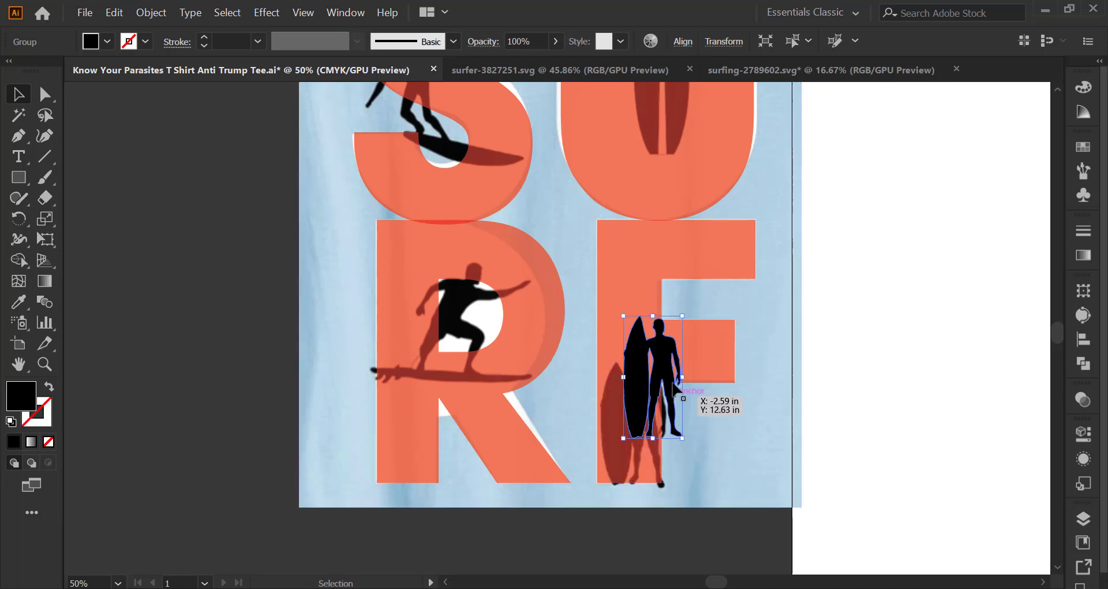
drag(671, 366, 652, 411)
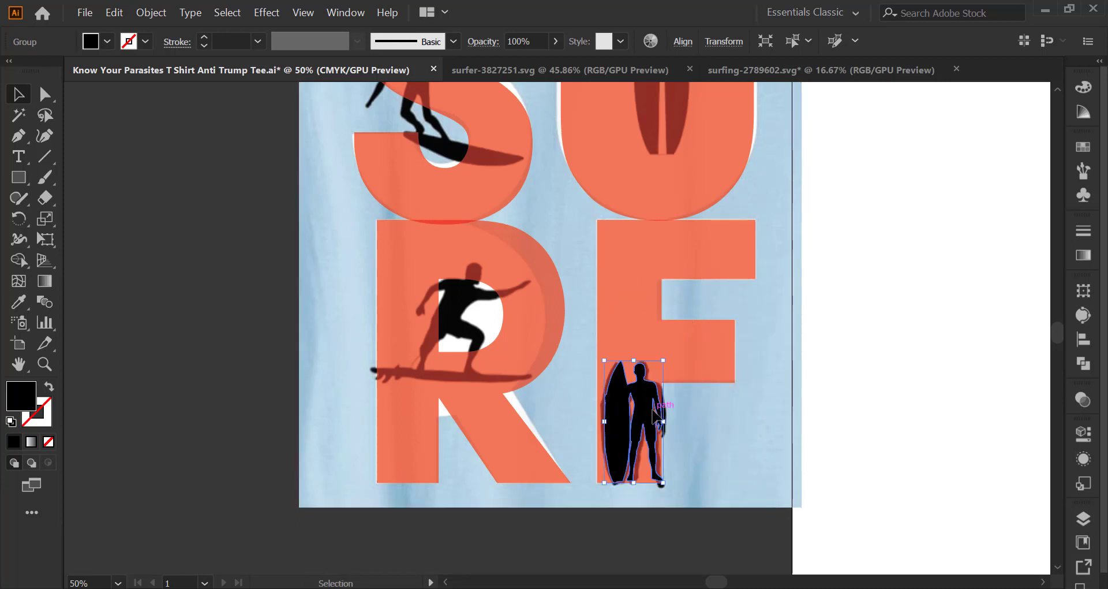
Fine-tune the standing surfer's height, width and position to match the reference figure, and deselect it
drag(663, 483, 668, 489)
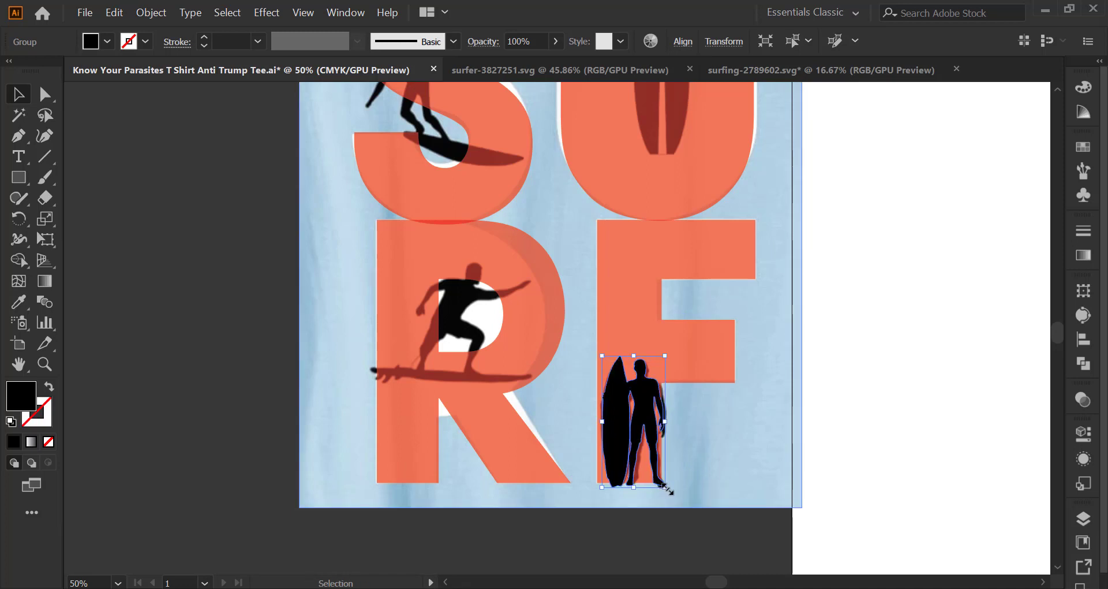
key(Right)
key(Right)
key(Right)
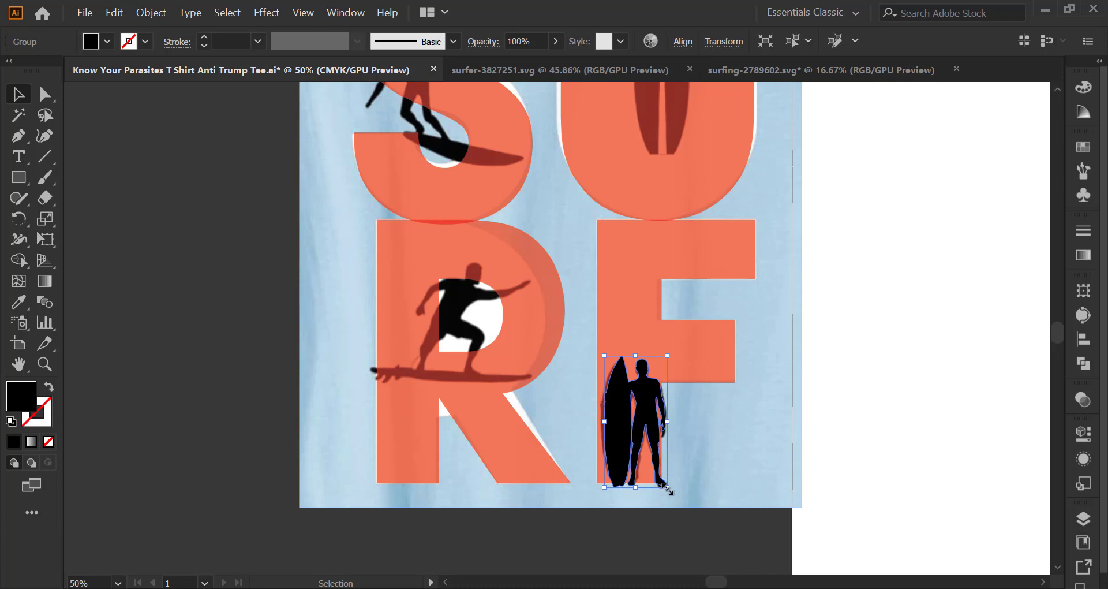
key(Left)
key(Left)
key(Left)
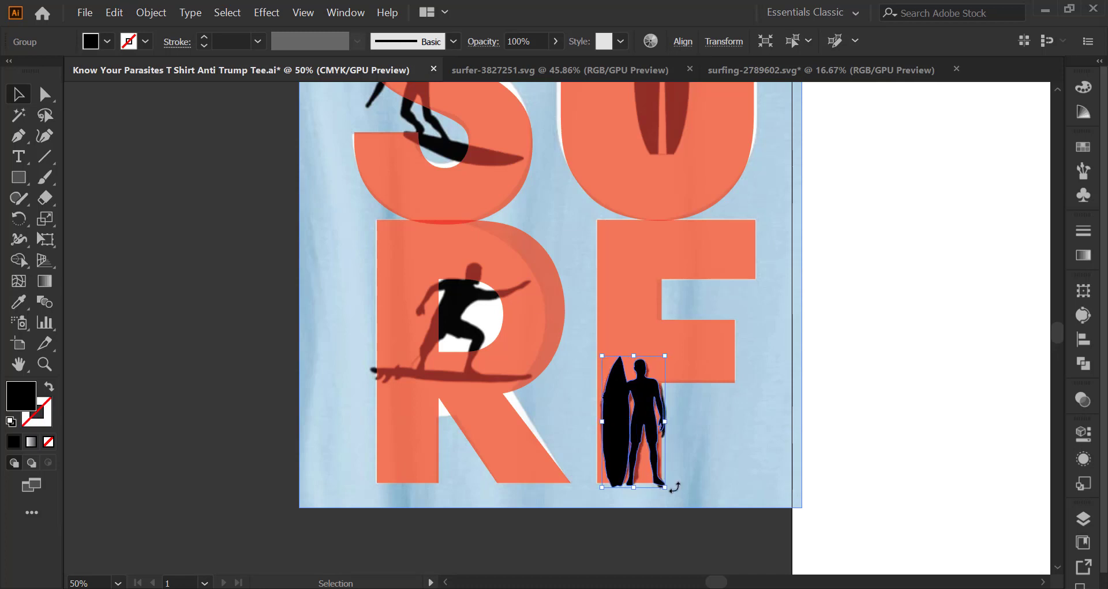
drag(633, 355, 634, 358)
drag(666, 423, 670, 425)
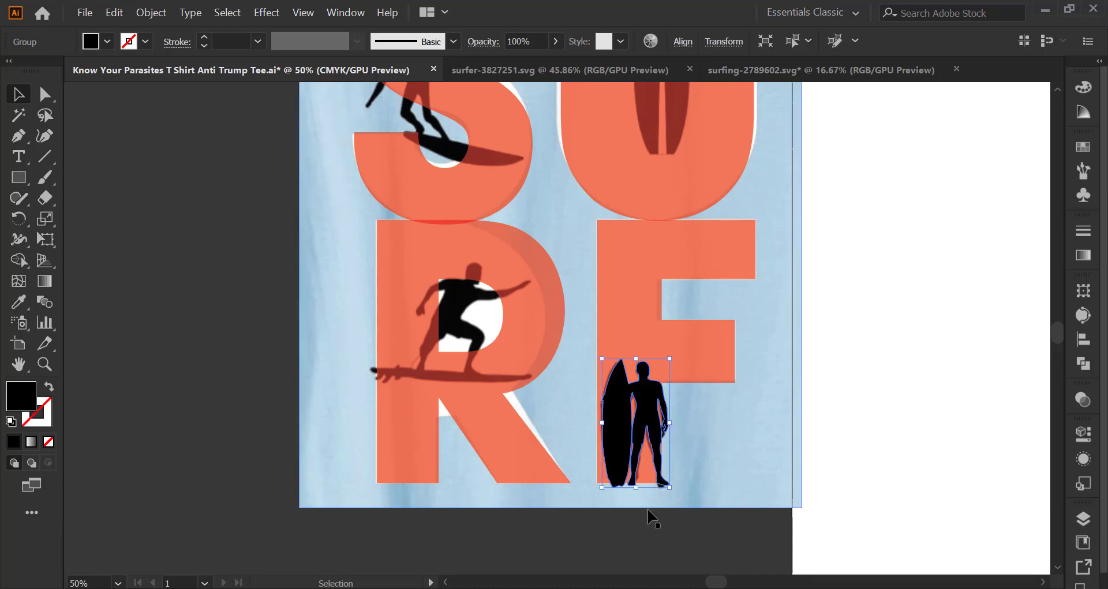
click(643, 538)
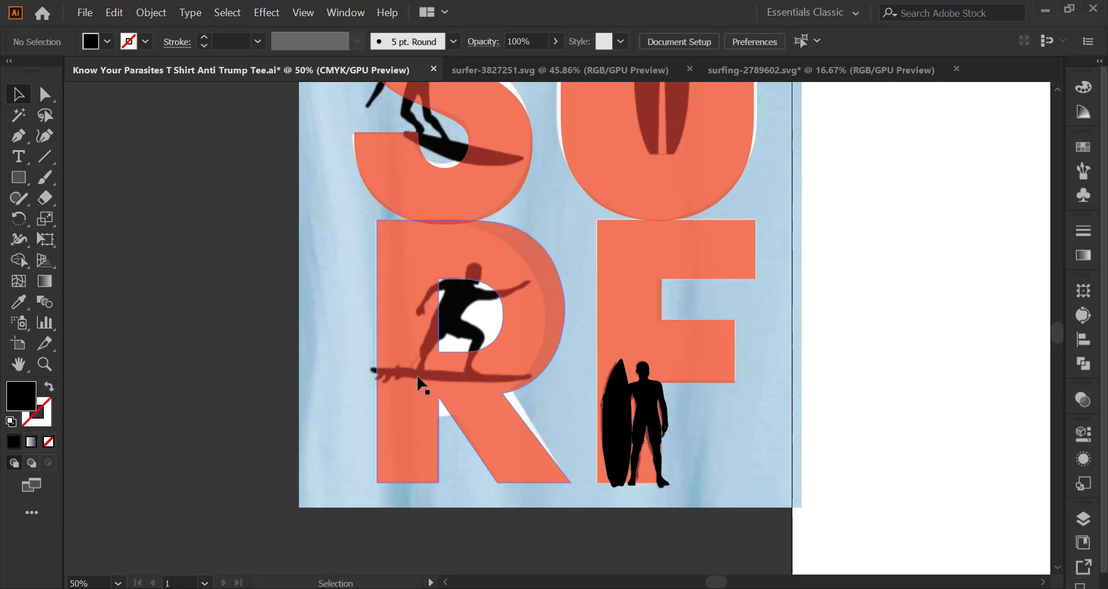
Move the black surfboard silhouette onto the letter U and bring it in front of the letter
scroll(417, 377, down, 3)
click(273, 261)
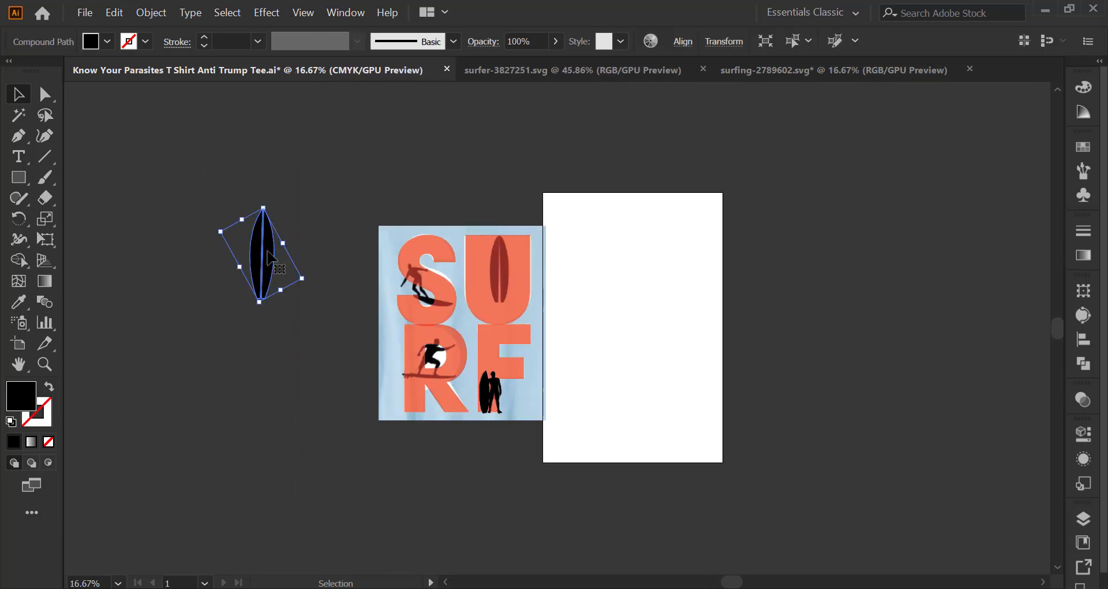
drag(268, 254, 507, 273)
scroll(507, 277, up, 3)
key(a)
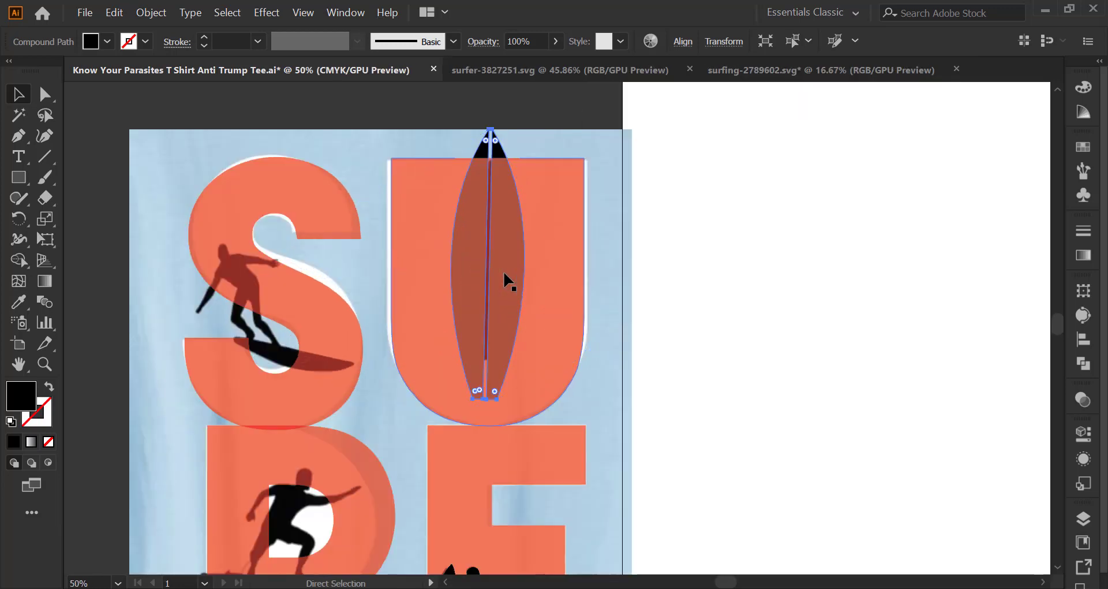
key(v)
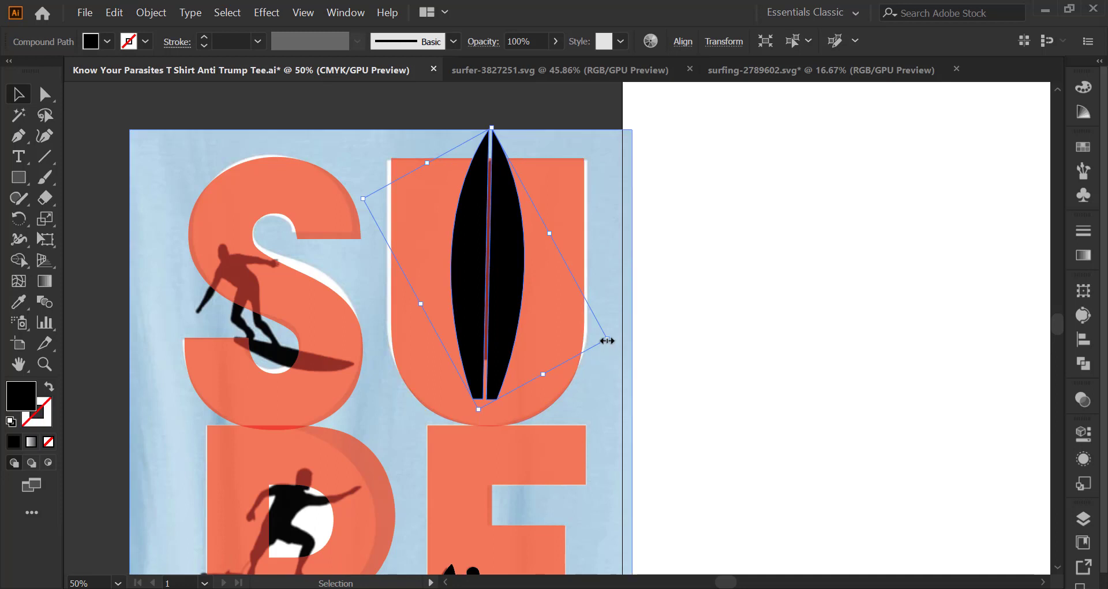
Scale the surfboard down proportionally and position it over the reference board with its tip at the U's top edge
drag(607, 341, 579, 322)
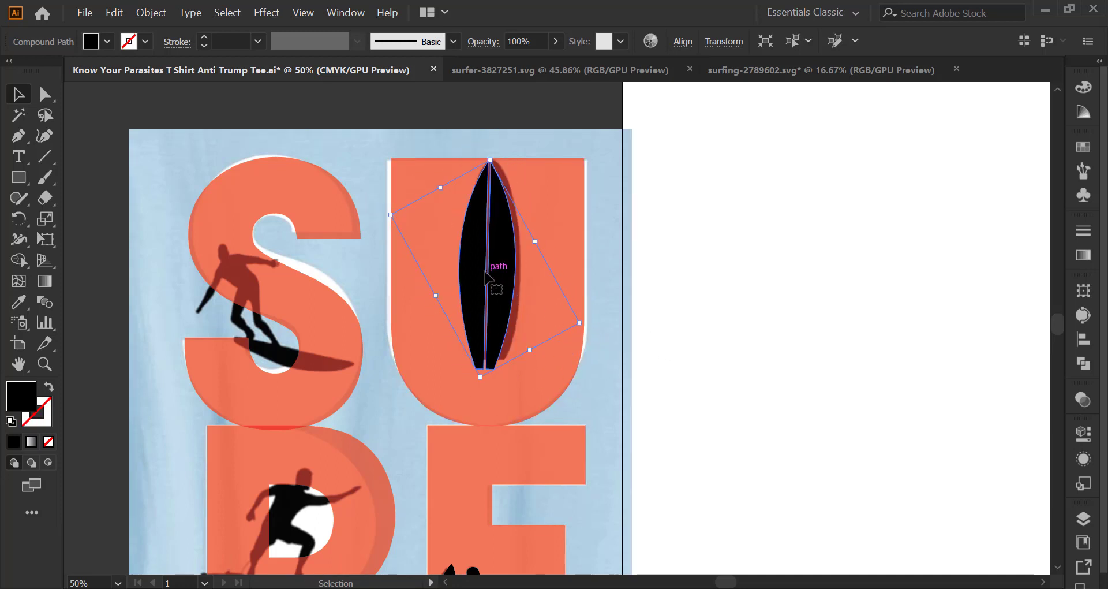
drag(484, 277, 494, 237)
key(Left)
key(Left)
key(Left)
key(Left)
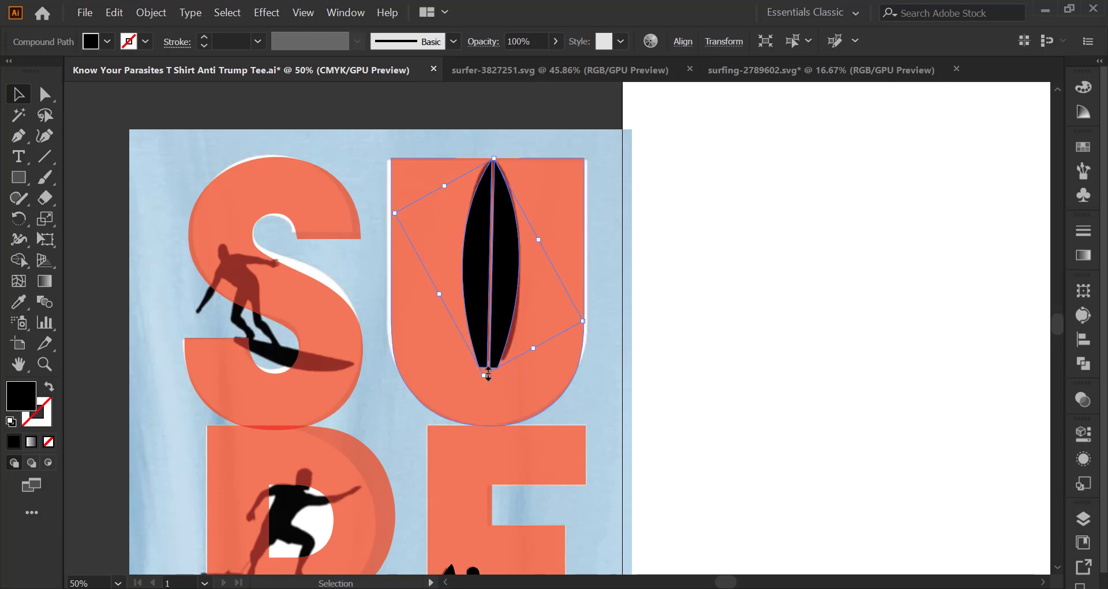
Shorten the surfboard slightly, rotate it upright to match the reference board, and deselect it
drag(486, 374, 487, 367)
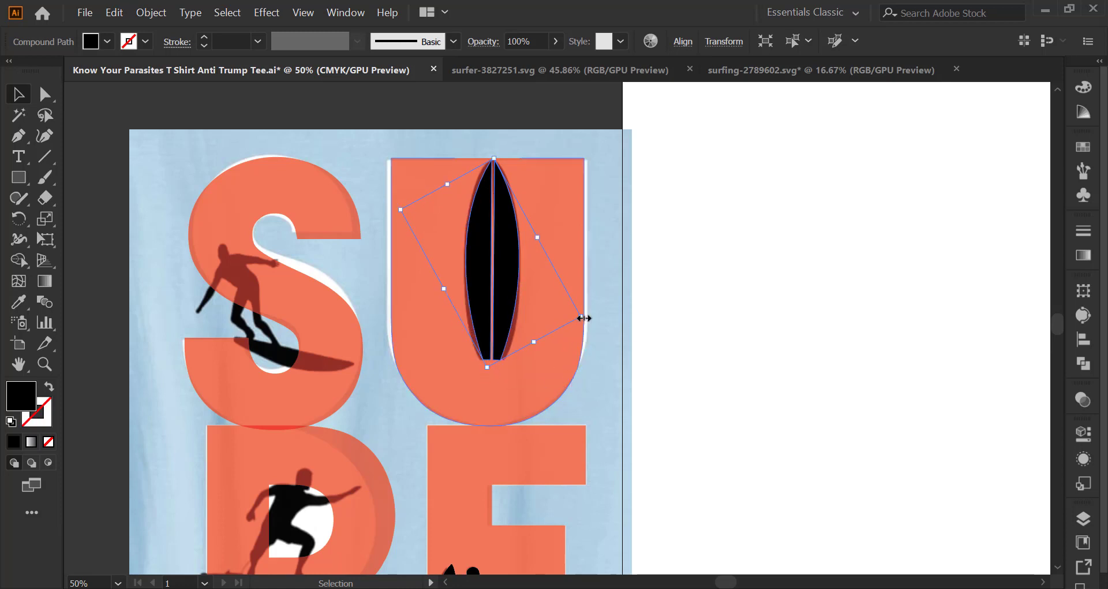
drag(584, 318, 585, 314)
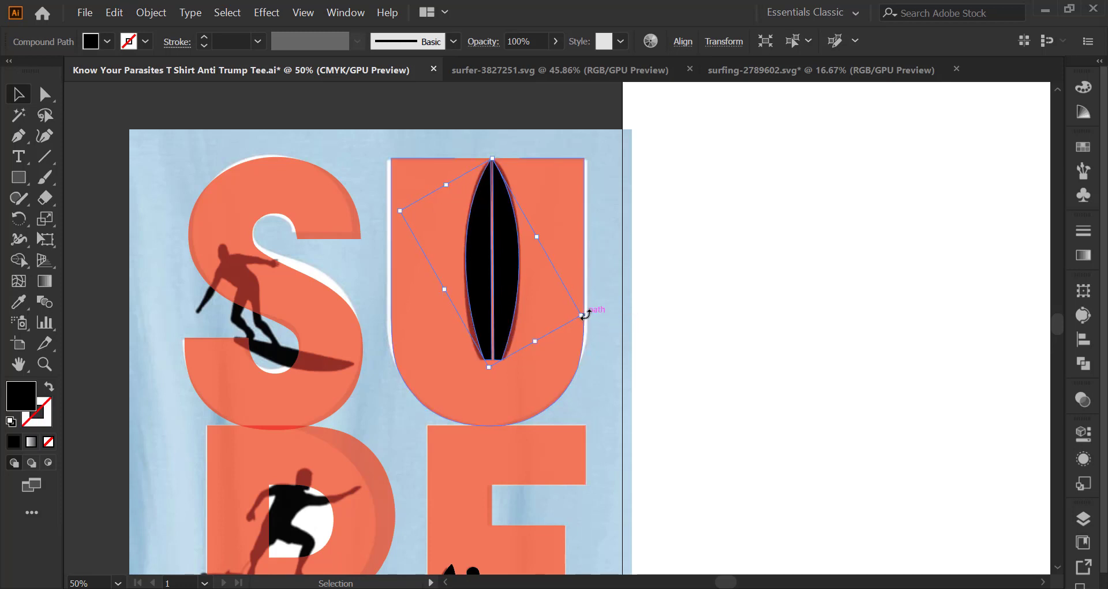
click(448, 109)
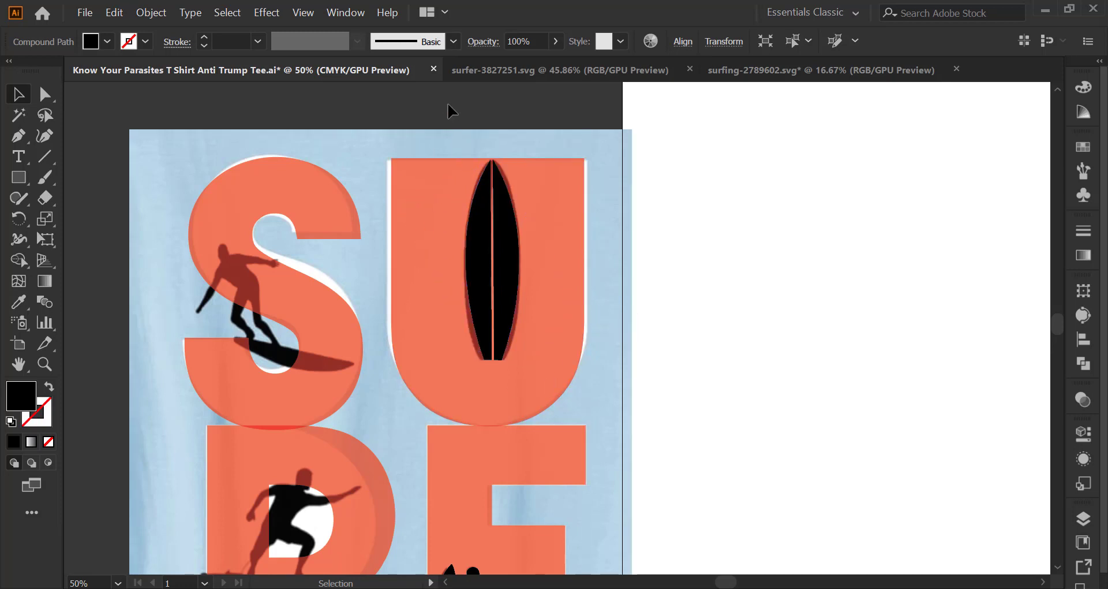
click(516, 274)
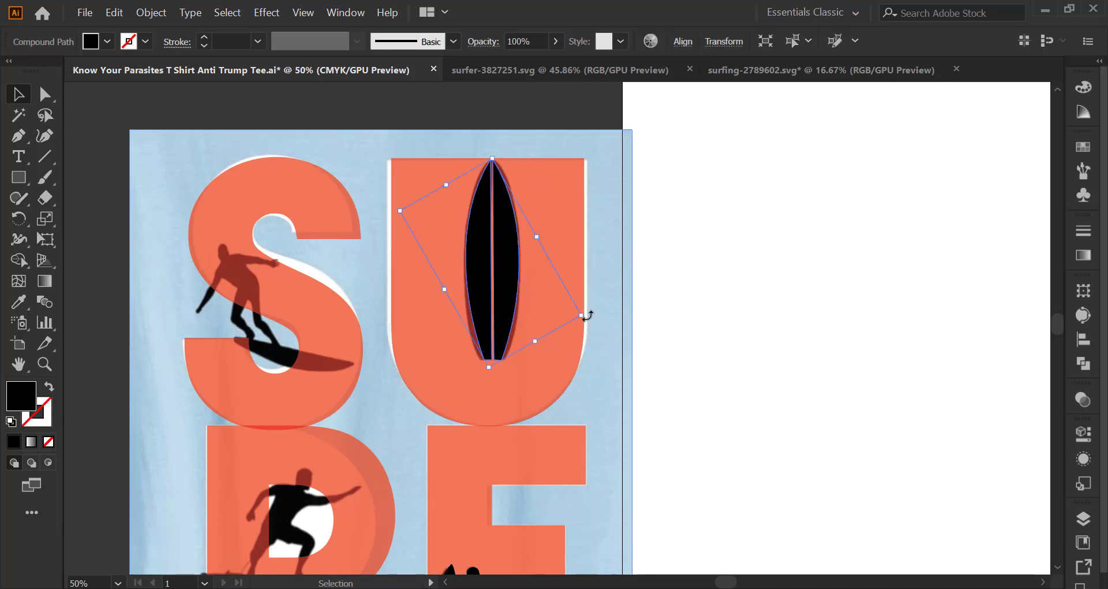
drag(586, 315, 584, 315)
click(479, 108)
Bring the surfer riding a board from surfer-3827251.svg into the T-shirt document and place it beside the reference image
scroll(619, 208, down, 1)
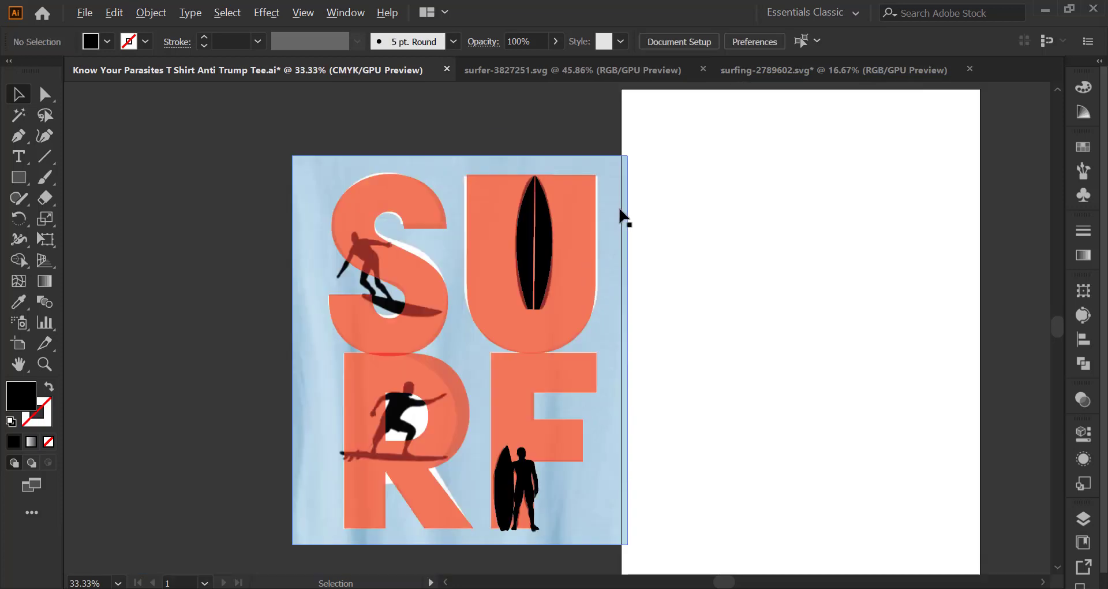
scroll(620, 210, down, 1)
click(559, 68)
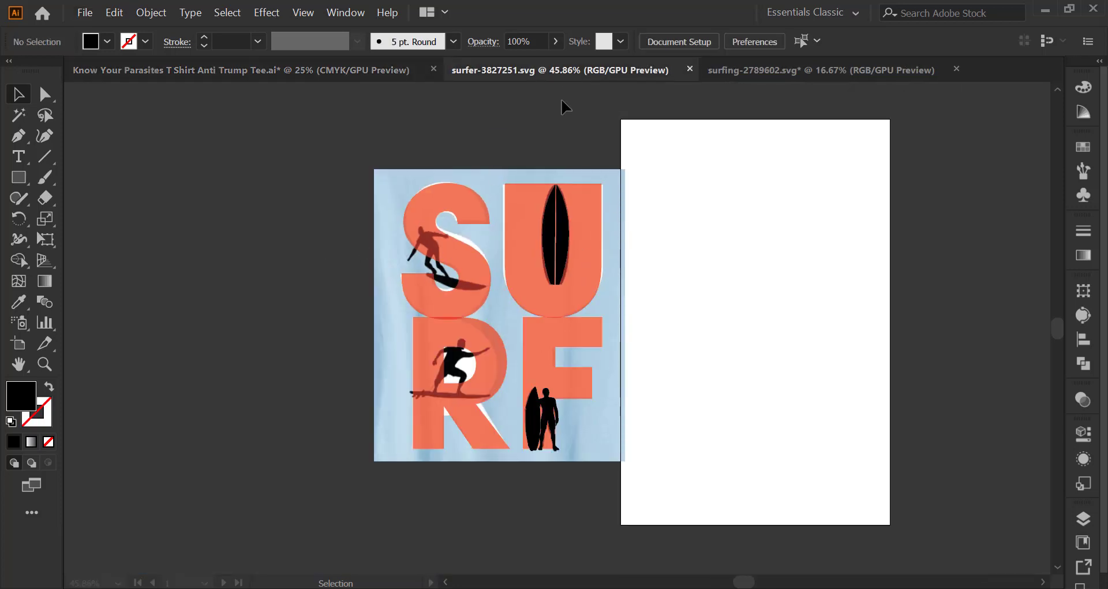
drag(615, 298, 238, 66)
drag(275, 307, 352, 411)
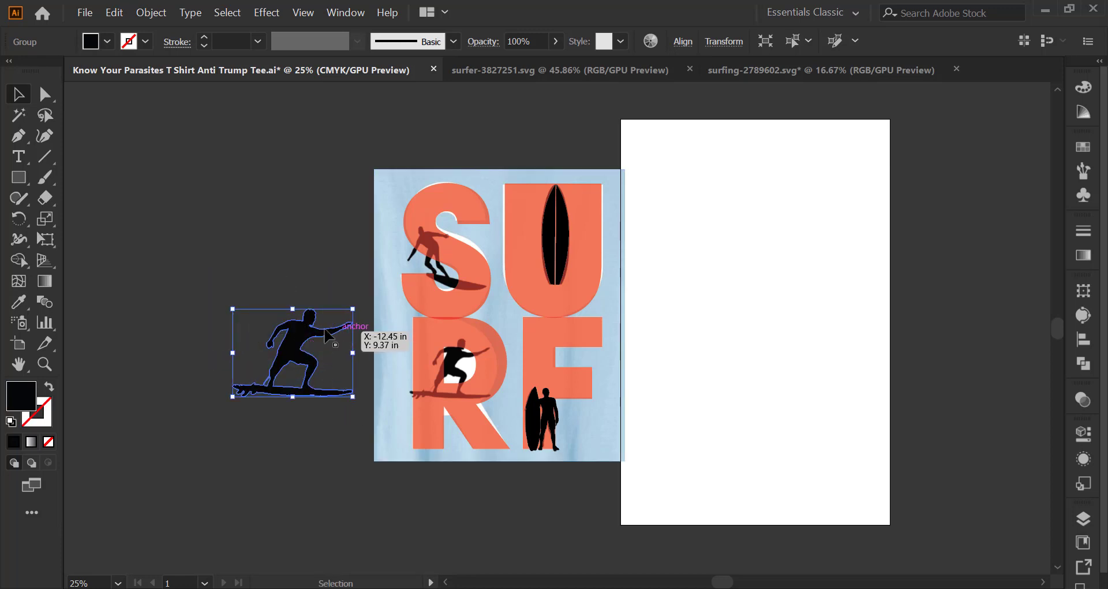
Delete the inner counter path of the letter R so its bowl becomes solid
click(51, 99)
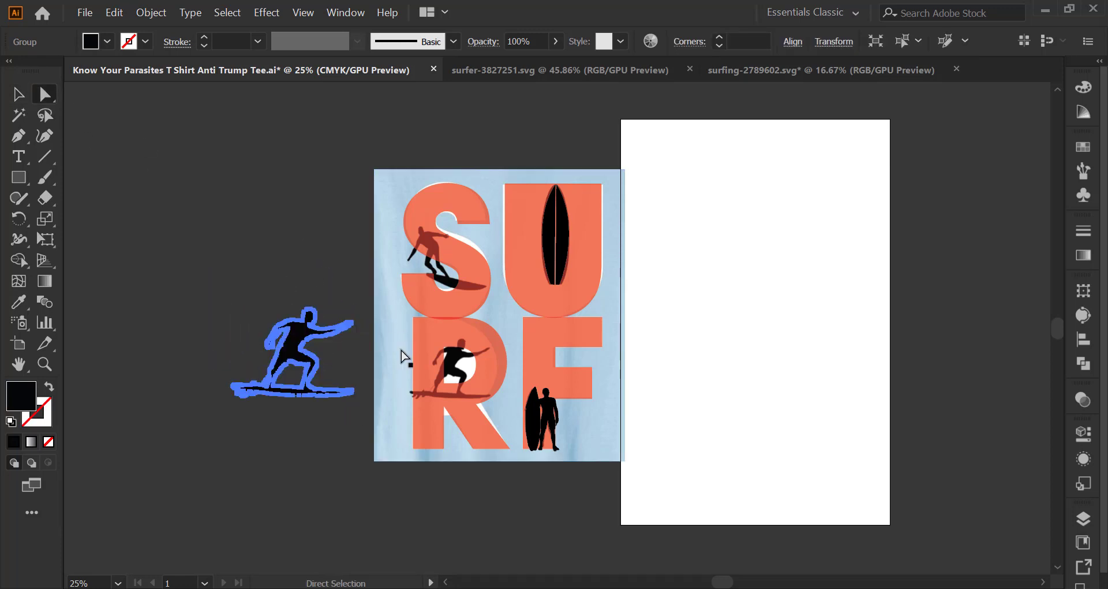
click(445, 356)
key(Delete)
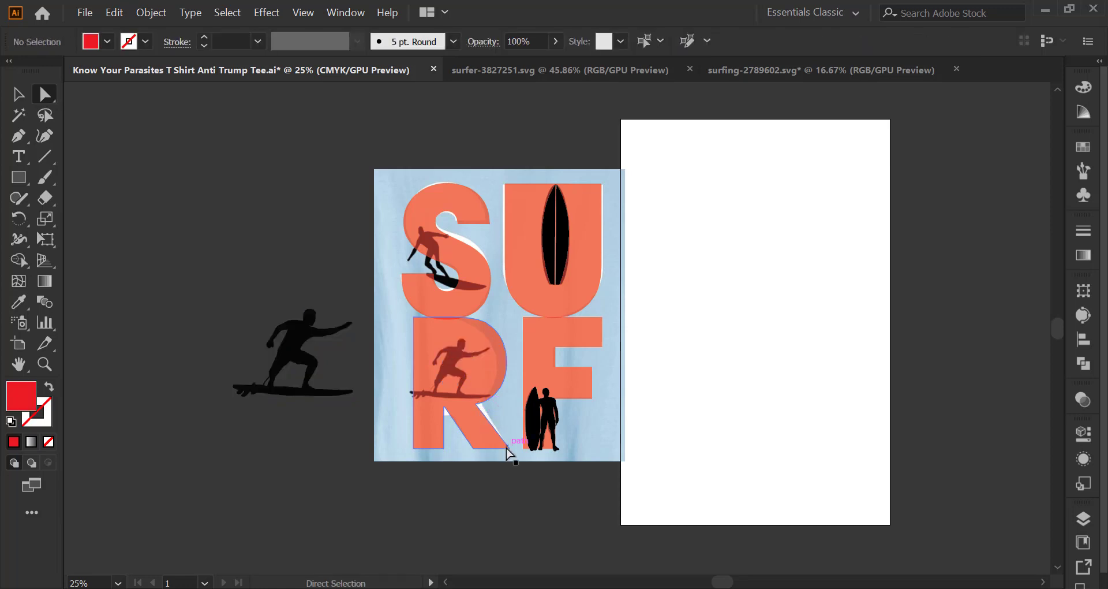
Move the board-riding surfer silhouette onto the letter R, over the matching reference figure
click(20, 96)
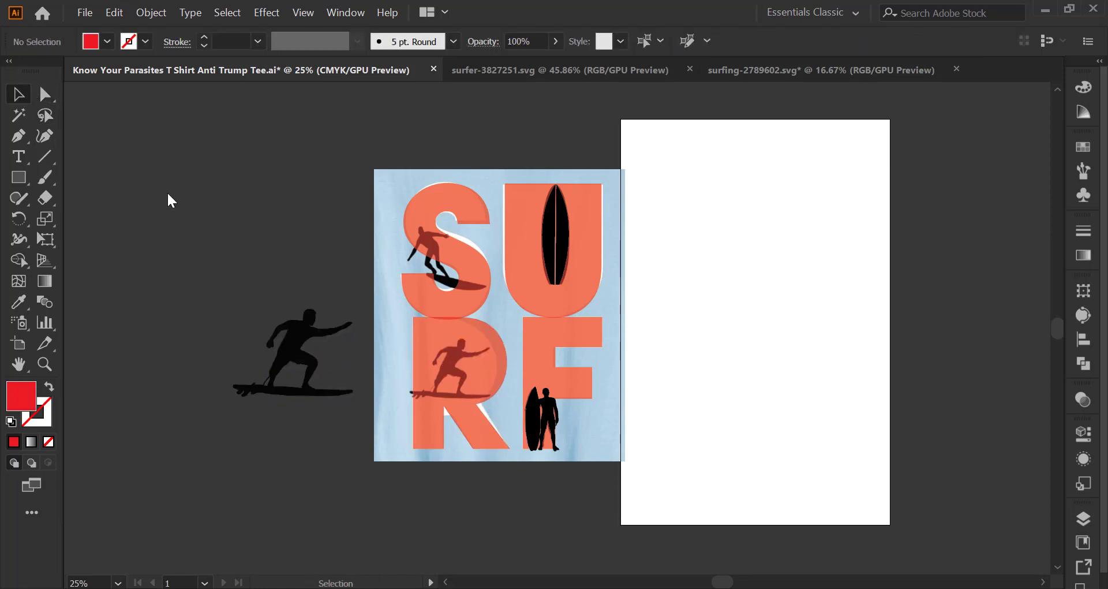
click(294, 346)
drag(293, 346, 449, 369)
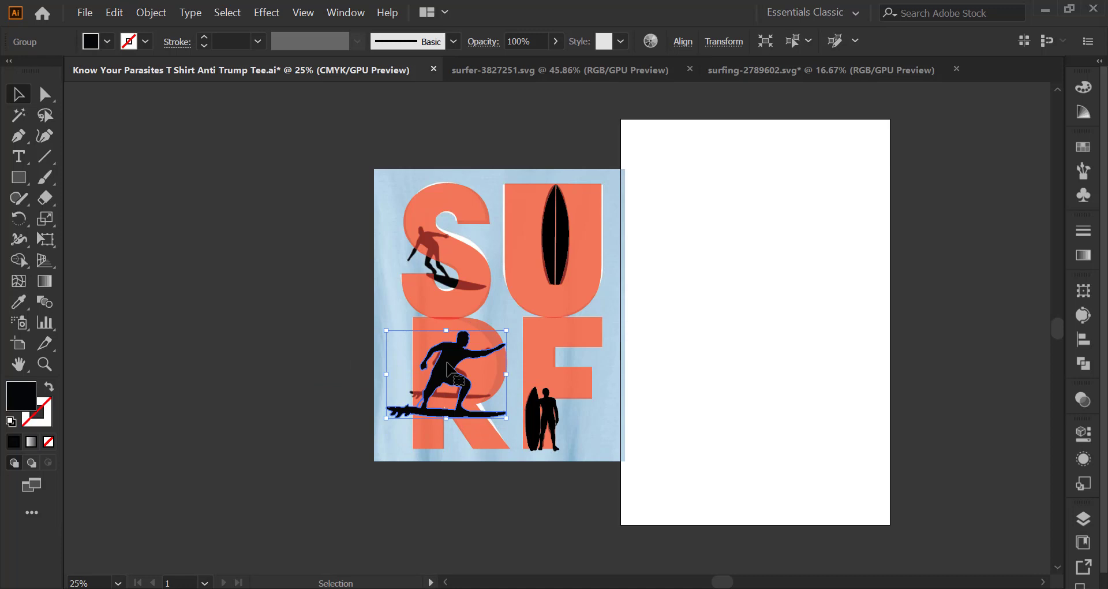
scroll(449, 369, up, 2)
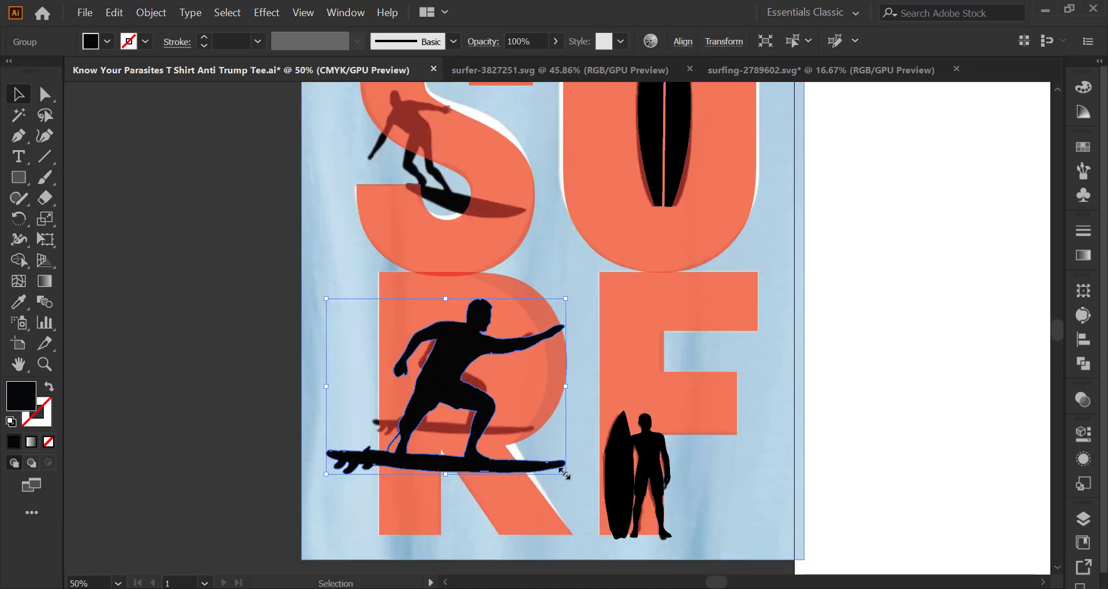
Shrink the board-riding surfer on the letter R to match the reference figure's size and position, and deselect it
drag(564, 473, 522, 439)
mouse_move(445, 378)
mouse_down()
mouse_move(438, 397)
mouse_move(443, 373)
mouse_up()
drag(520, 326, 534, 314)
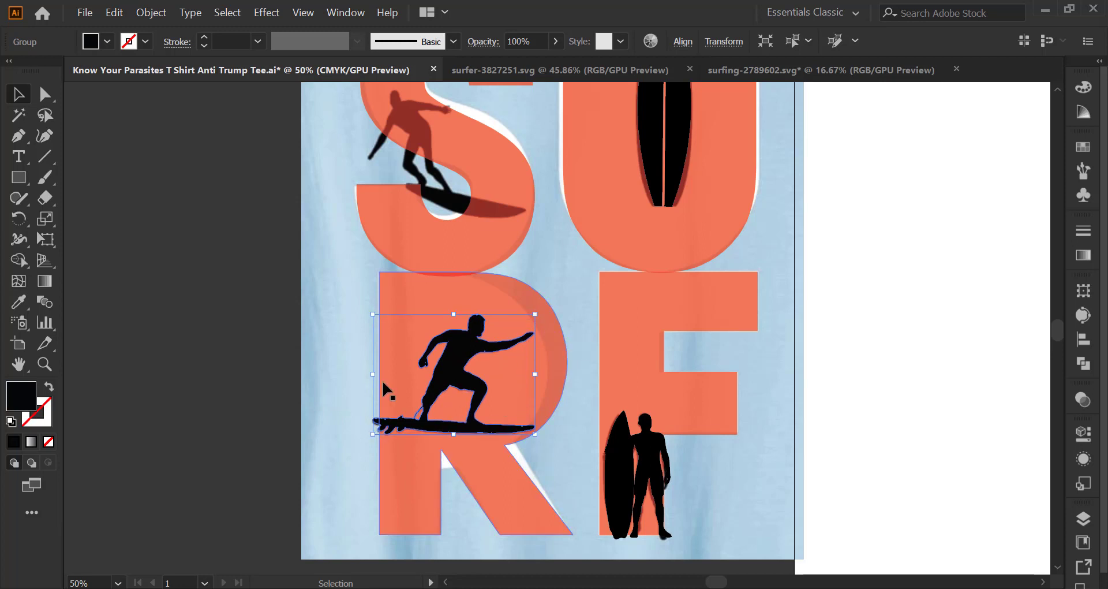
click(209, 341)
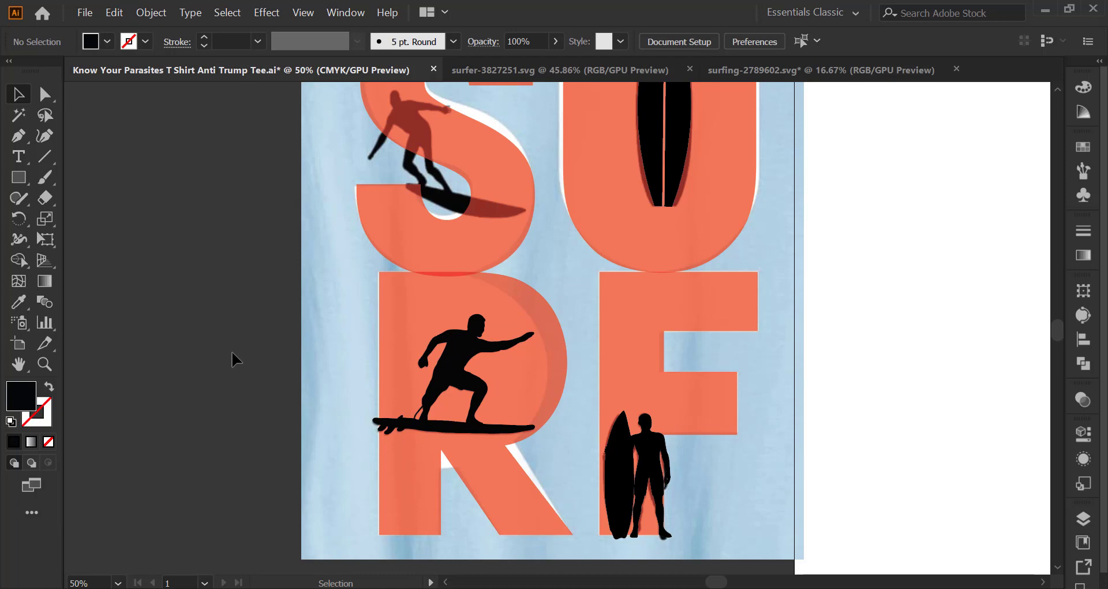
Bring the crouching surfer from surfing-2789602.svg into the T-shirt document, beside the reference image
key(ctrl+minus)
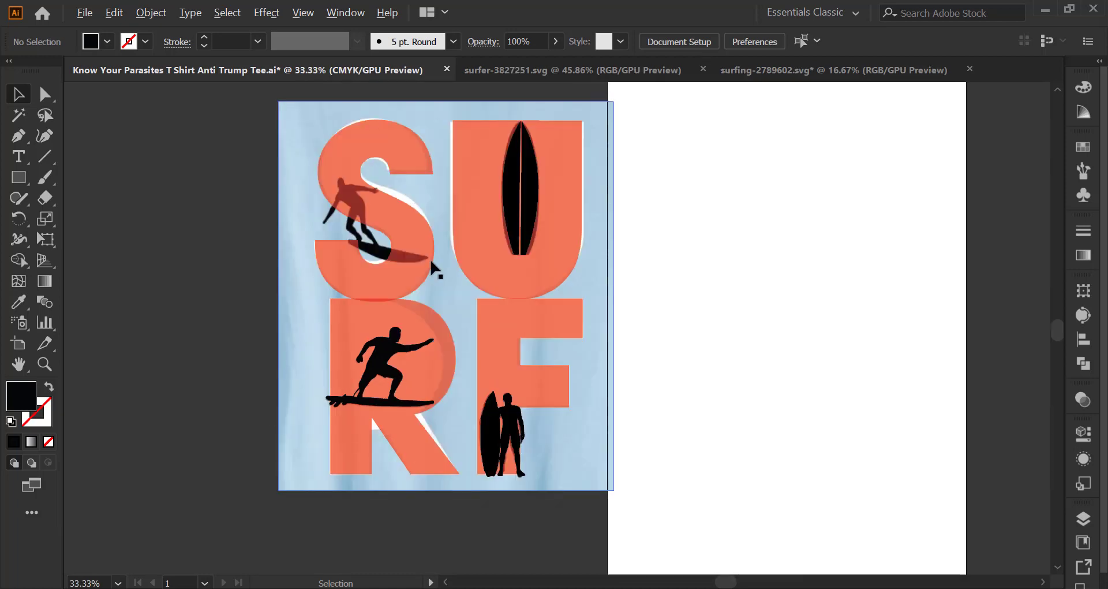
click(635, 70)
click(774, 70)
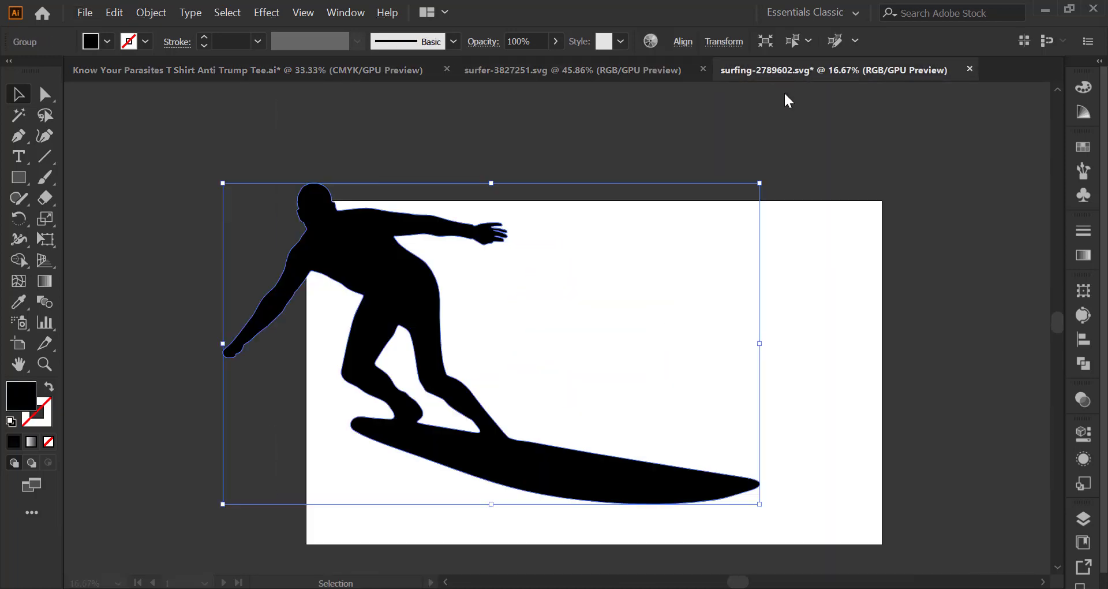
drag(417, 274, 256, 68)
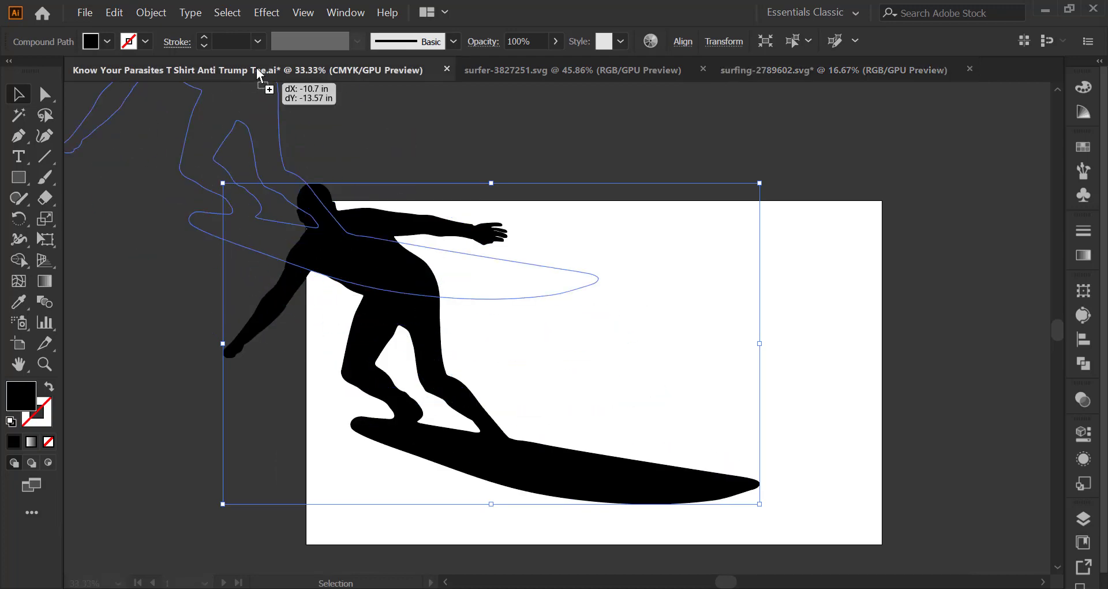
drag(182, 321, 182, 321)
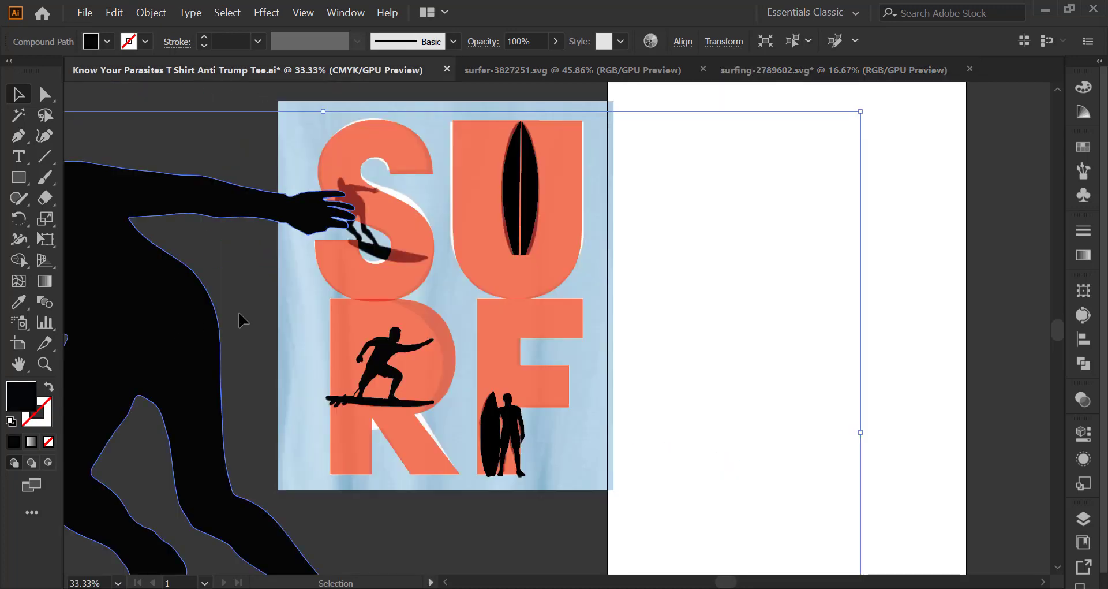
Scale the crouching surfer silhouette down to about half its size and move it up onto the letter S
key(ctrl+minus)
key(ctrl+minus)
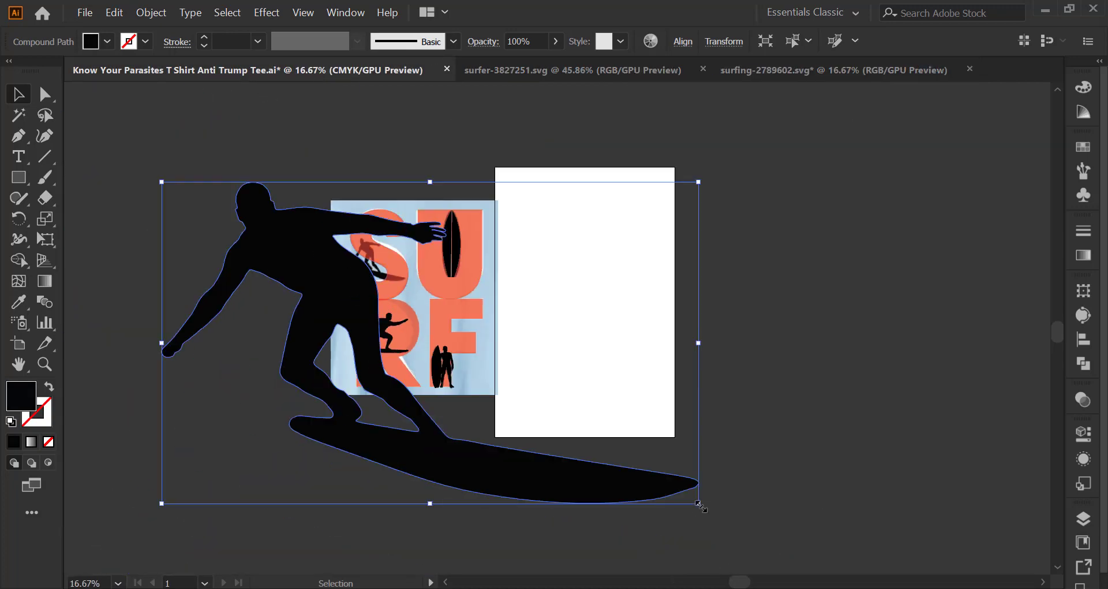
drag(700, 505, 498, 384)
key(ctrl+plus)
key(ctrl+plus)
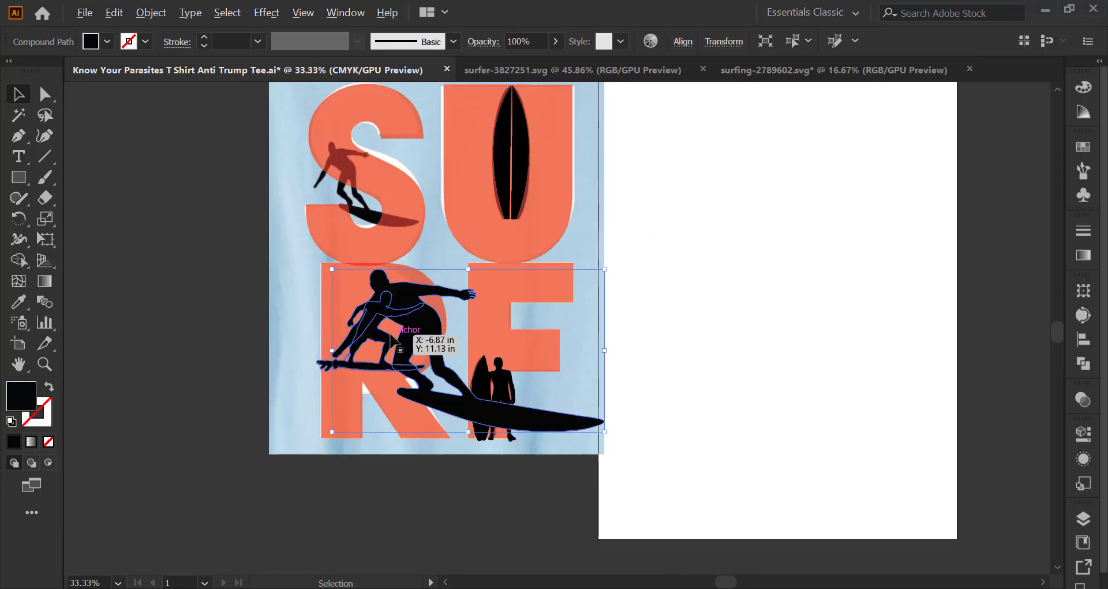
drag(393, 341, 331, 147)
Shrink the crouching surfer further and move it over the matching reference figure on the letter S
key(ctrl+plus)
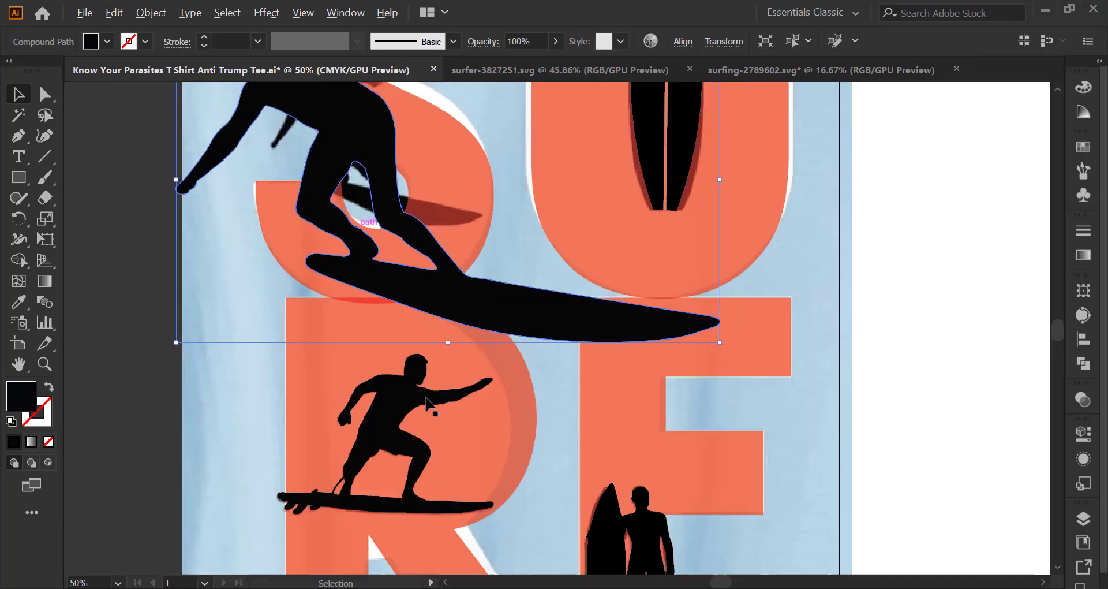
scroll(428, 405, up, 3)
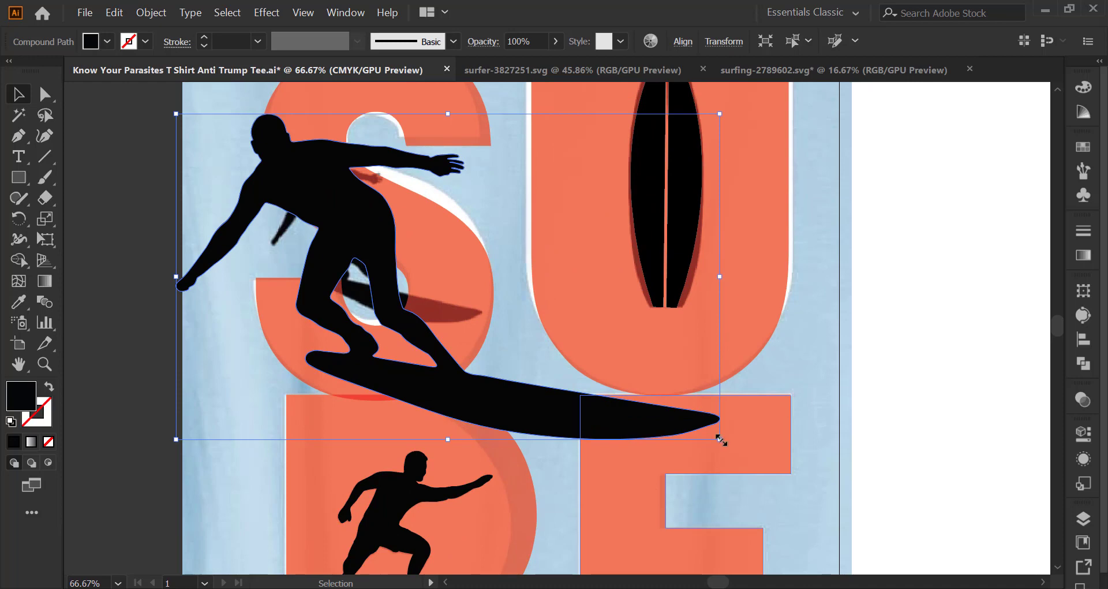
drag(721, 440, 598, 367)
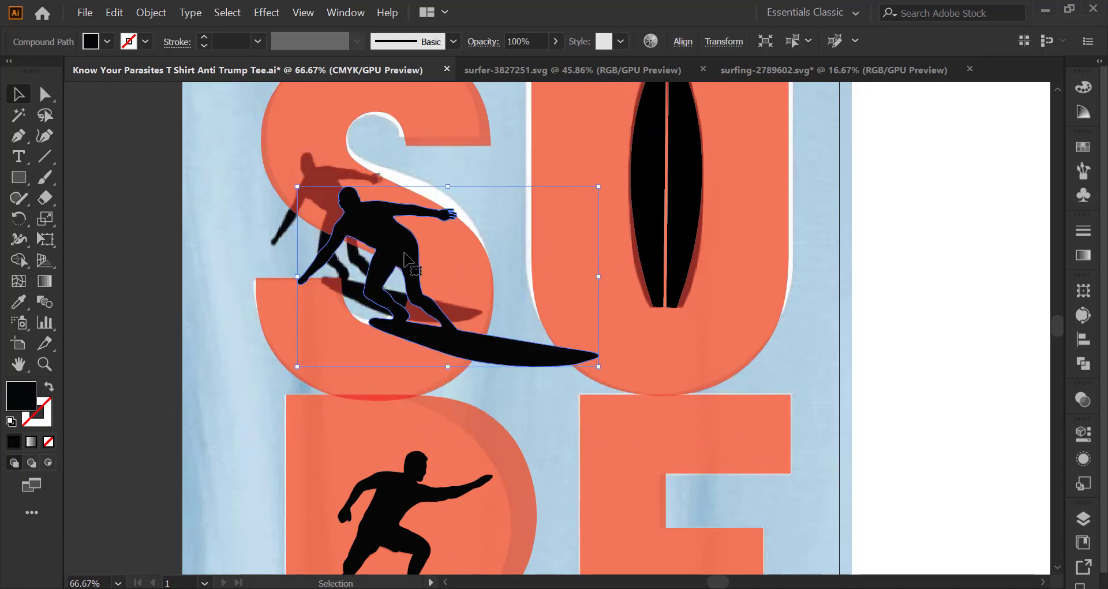
drag(404, 254, 376, 227)
scroll(376, 226, up, 1)
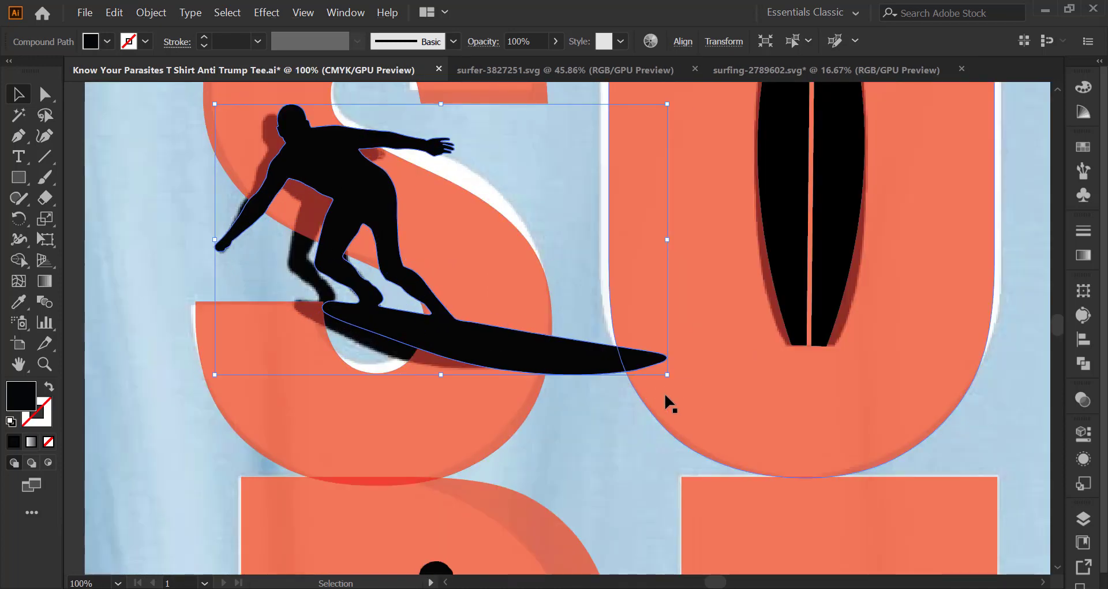
drag(668, 376, 569, 349)
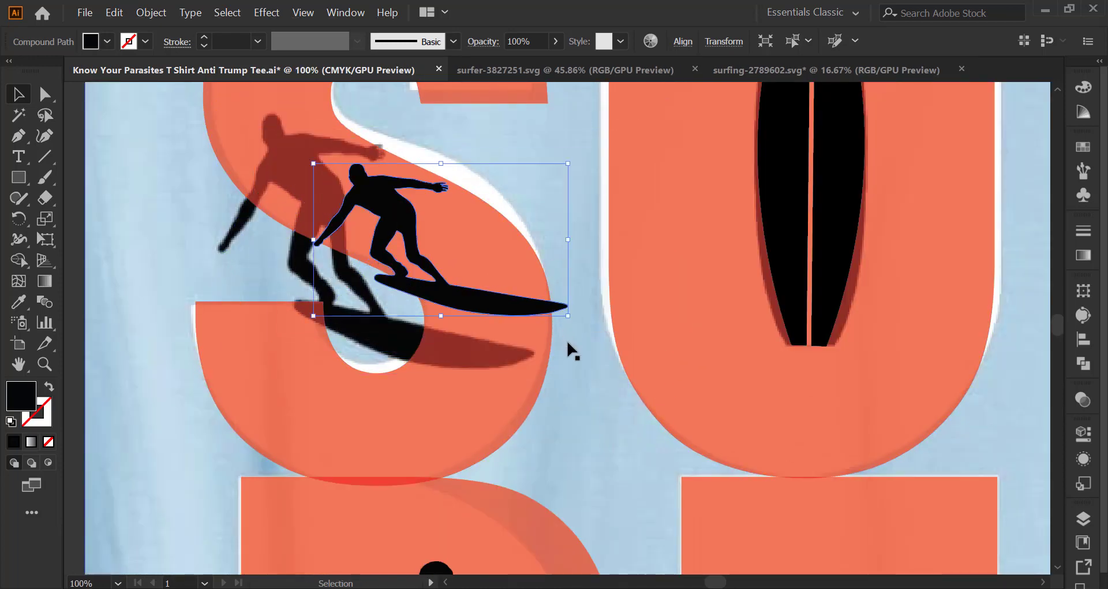
drag(411, 236, 332, 202)
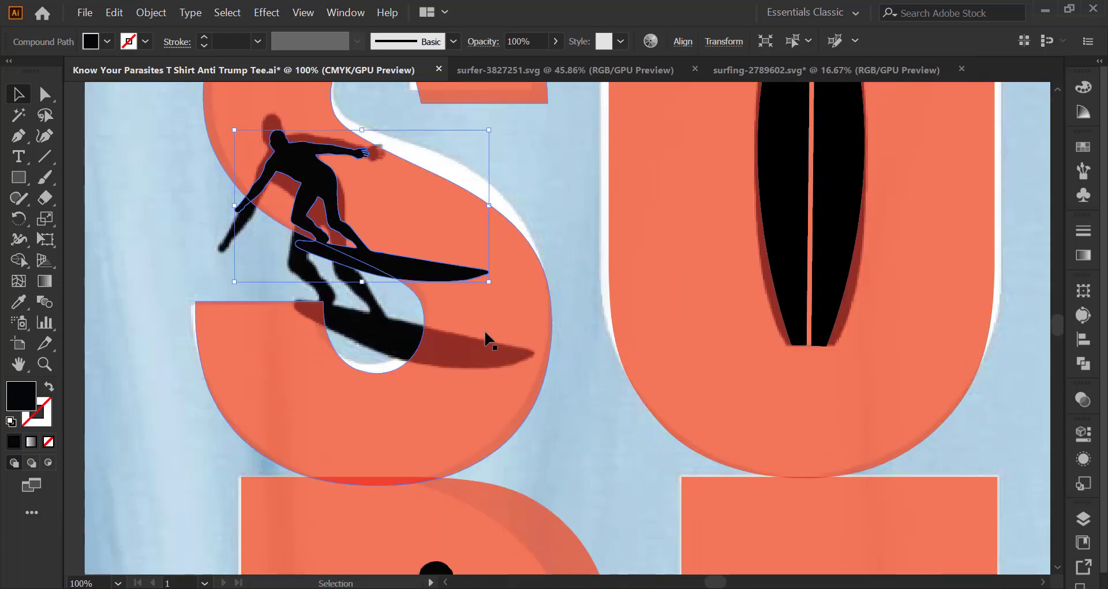
Resize and stretch the crouching surfer so its head, arms and board line up with the reference figure
drag(488, 282, 544, 363)
mouse_move(309, 179)
mouse_down()
mouse_move(330, 184)
mouse_move(331, 214)
mouse_move(320, 176)
mouse_move(346, 163)
mouse_move(316, 164)
mouse_up()
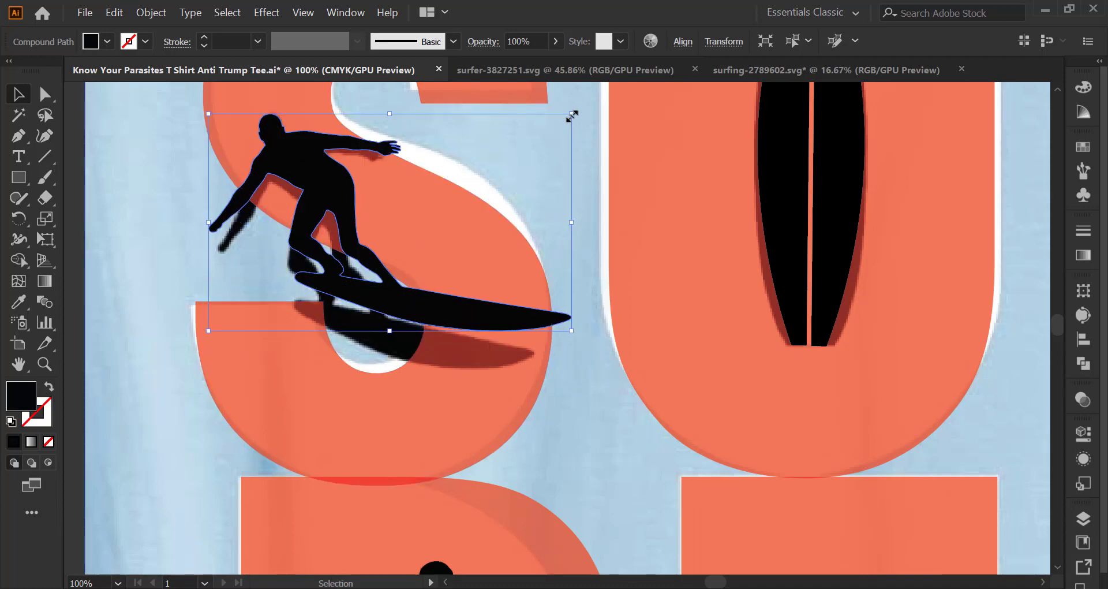
drag(571, 114, 556, 124)
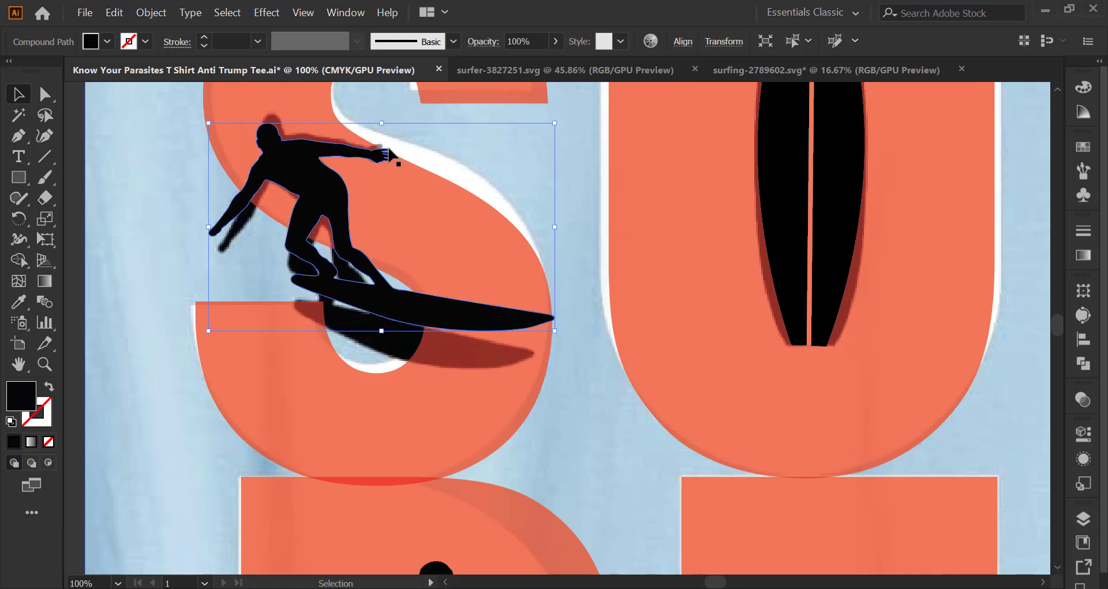
drag(381, 122, 382, 115)
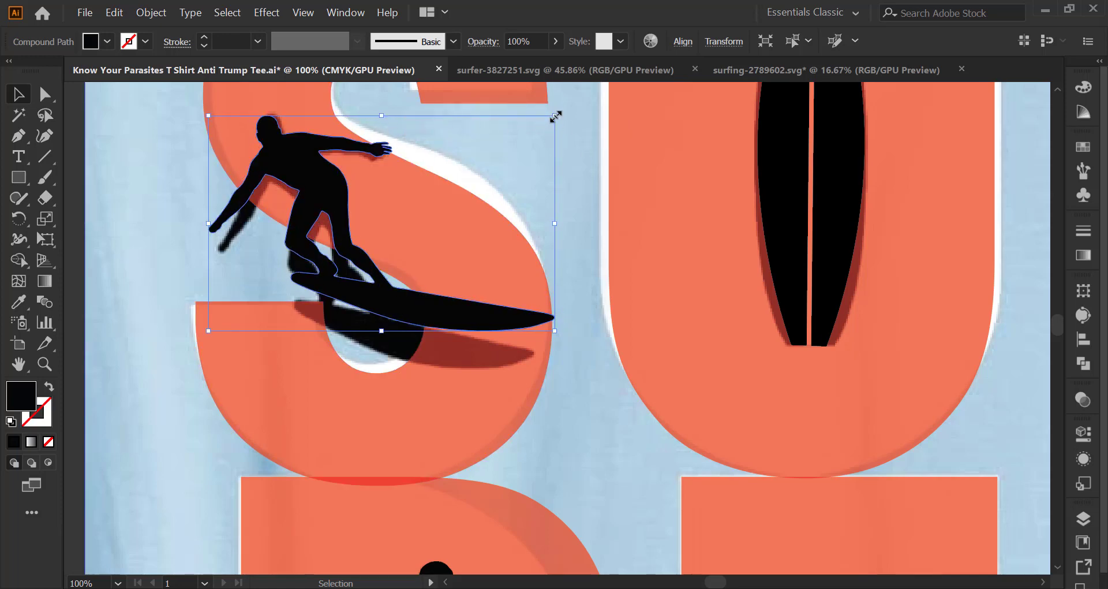
drag(556, 117, 542, 129)
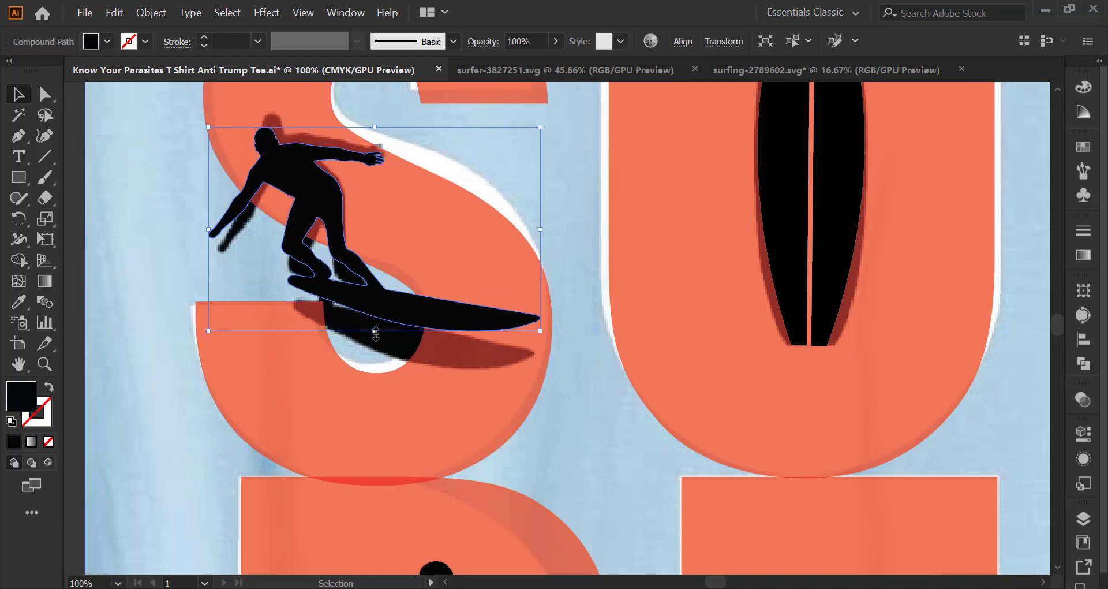
drag(375, 331, 373, 366)
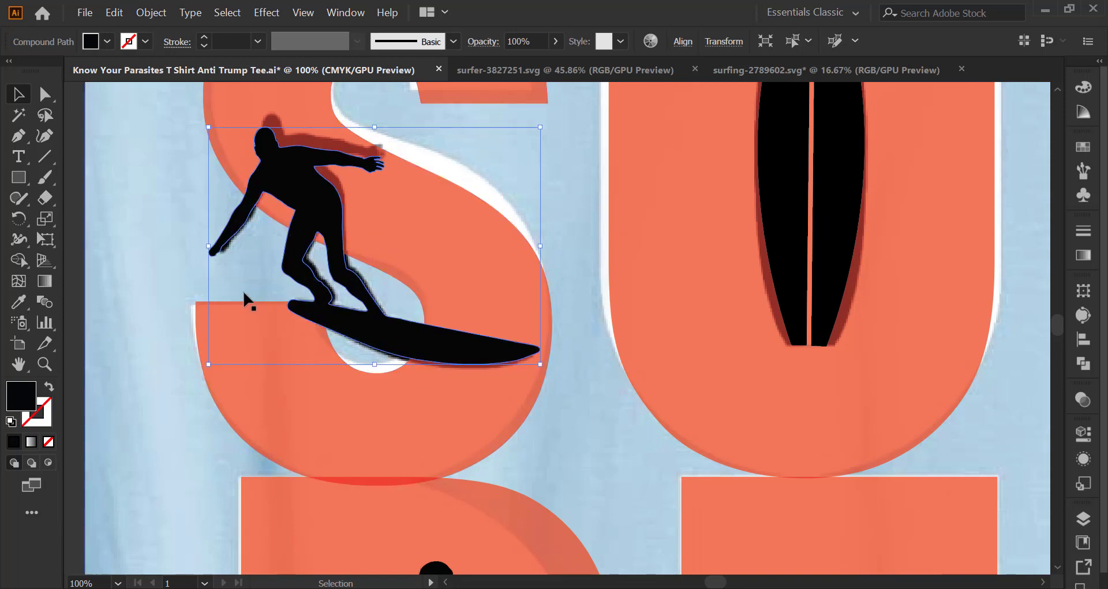
drag(208, 245, 214, 245)
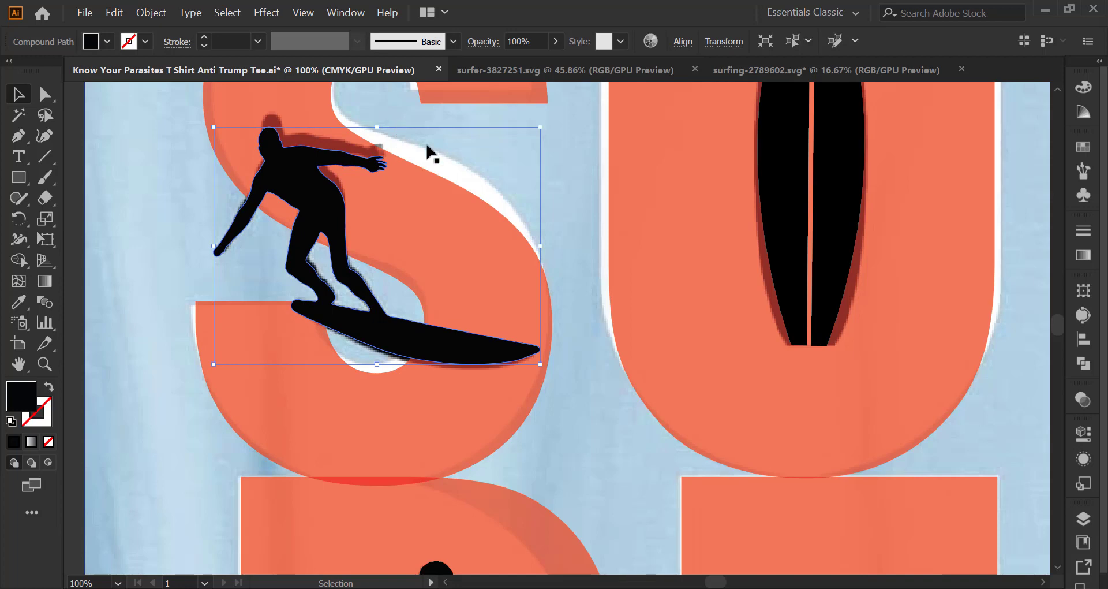
Nudge the red letter S slightly upward to reduce its overlap with the letter R
click(474, 413)
key(Up)
key(Up)
key(Up)
key(Up)
key(Up)
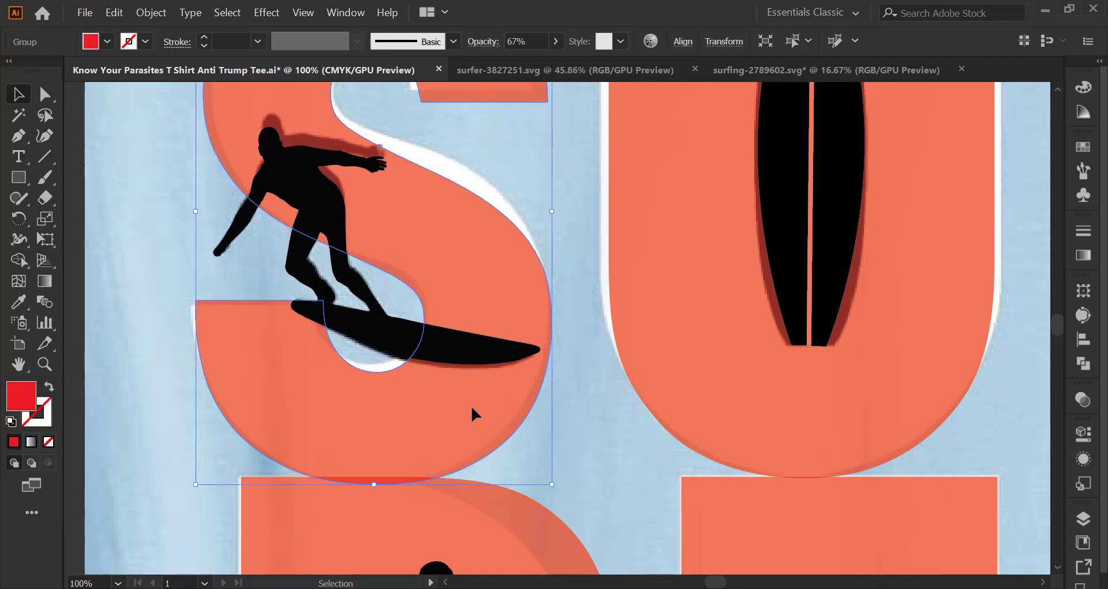
key(Down)
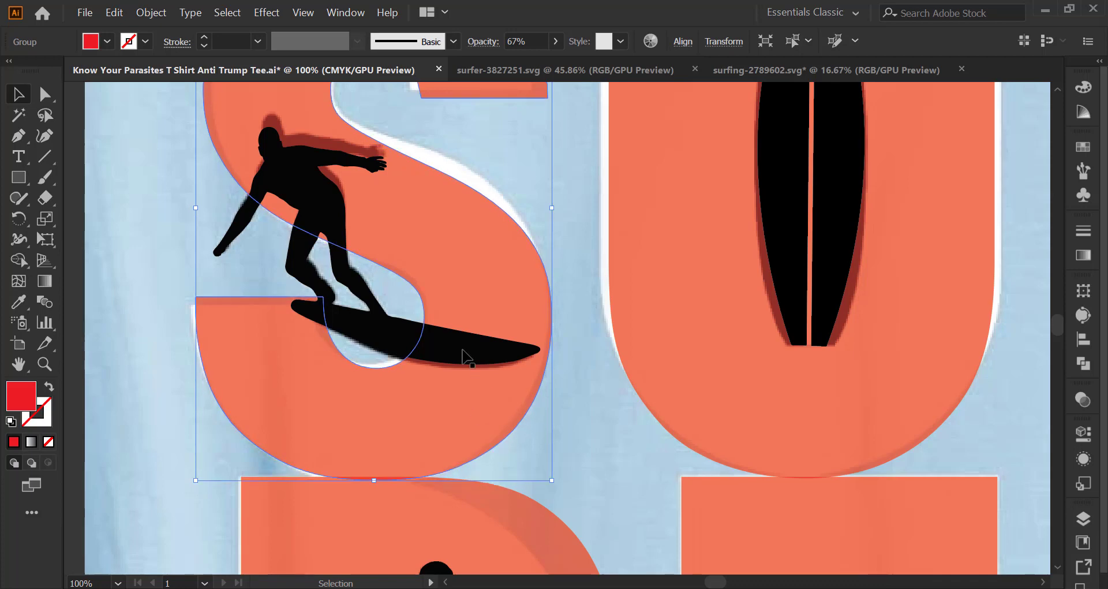
Stretch the surfer silhouette on the letter S slightly taller at both its lower and upper edges
click(299, 179)
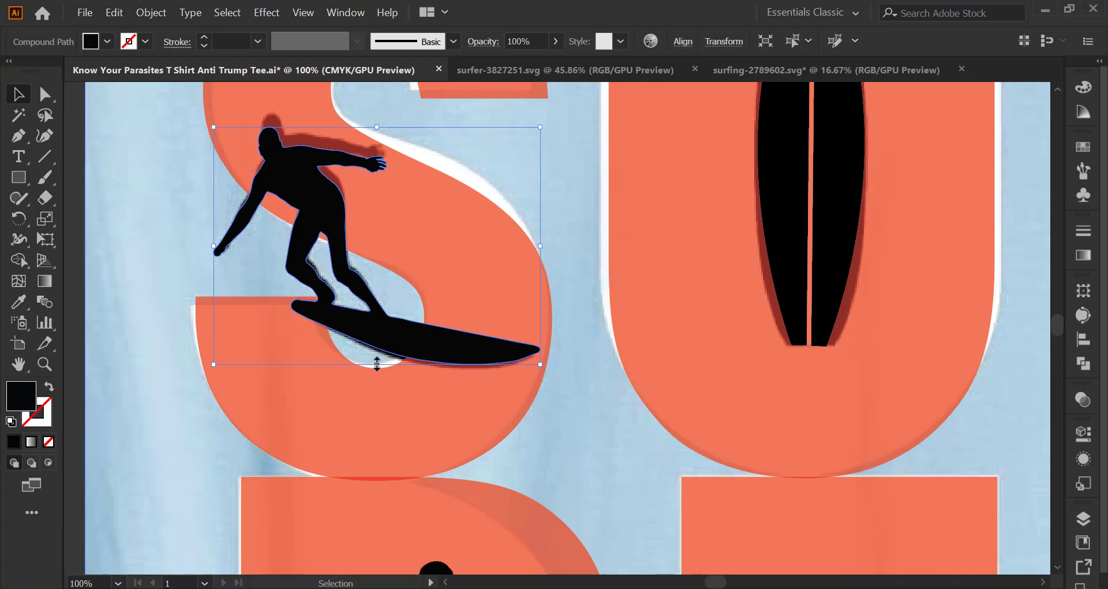
drag(377, 363, 377, 367)
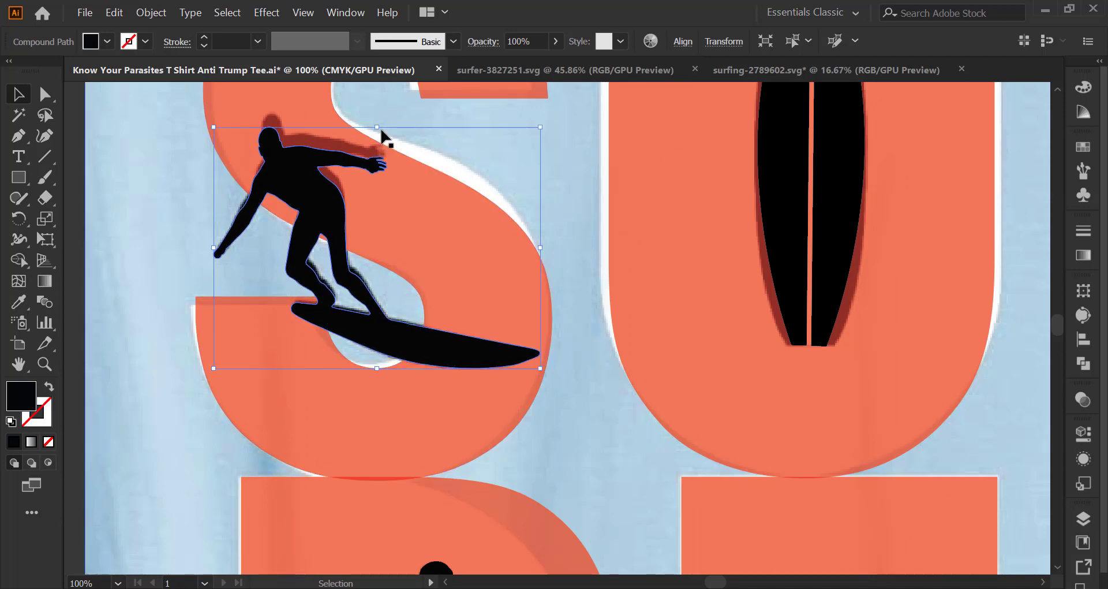
drag(378, 127, 377, 121)
Move the reference image out from under the red letters so it sits beside the recreated design
click(185, 296)
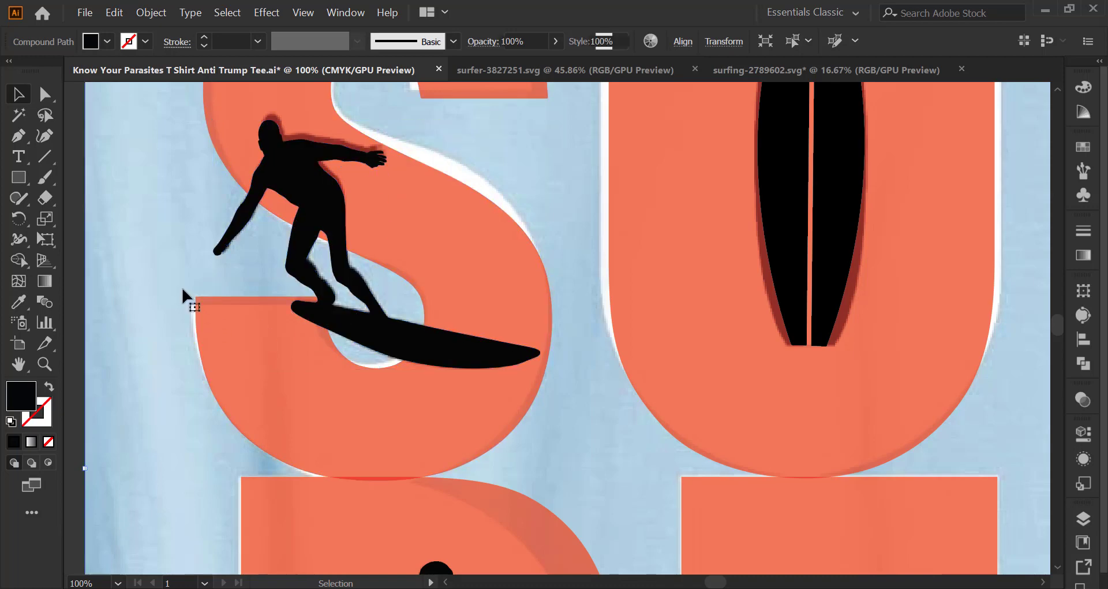
scroll(718, 382, down, 4)
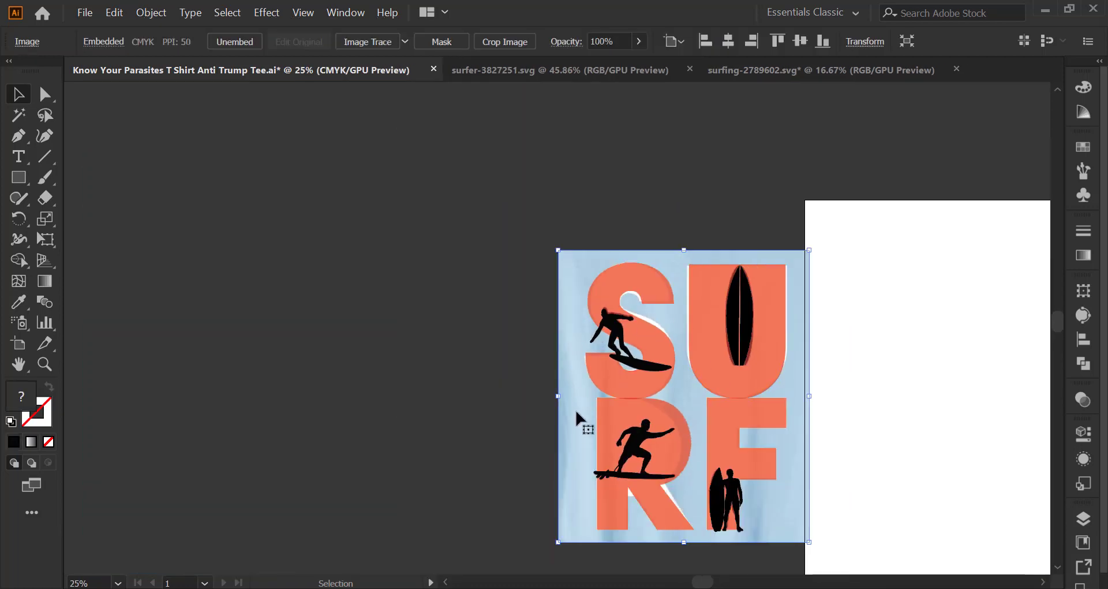
drag(577, 404, 295, 365)
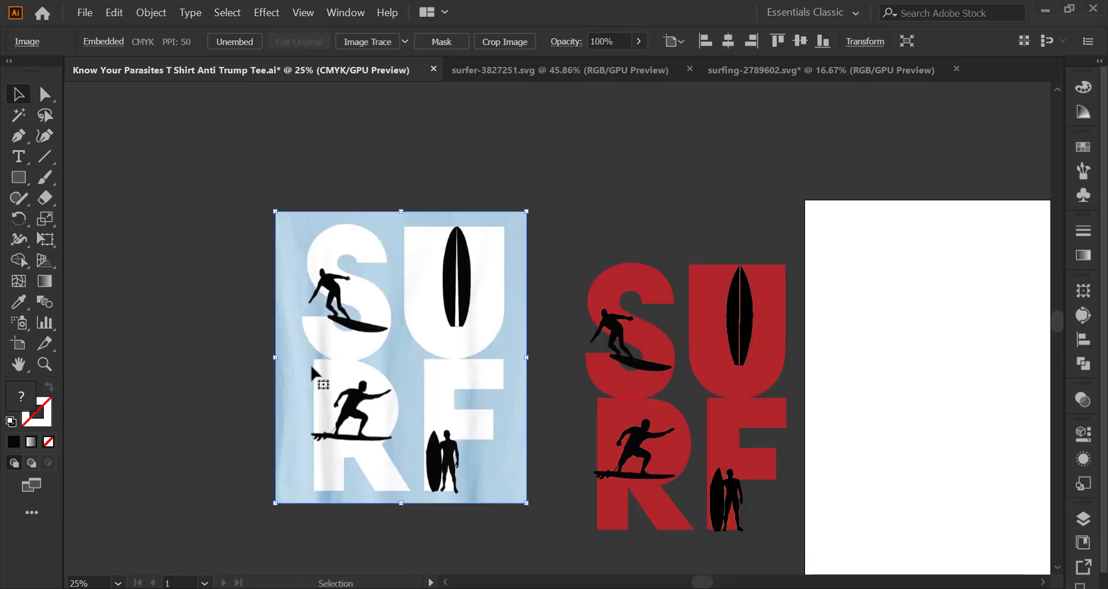
Fill the letters S, U, R and F with white, set their opacity to 100%, and deselect them
click(634, 284)
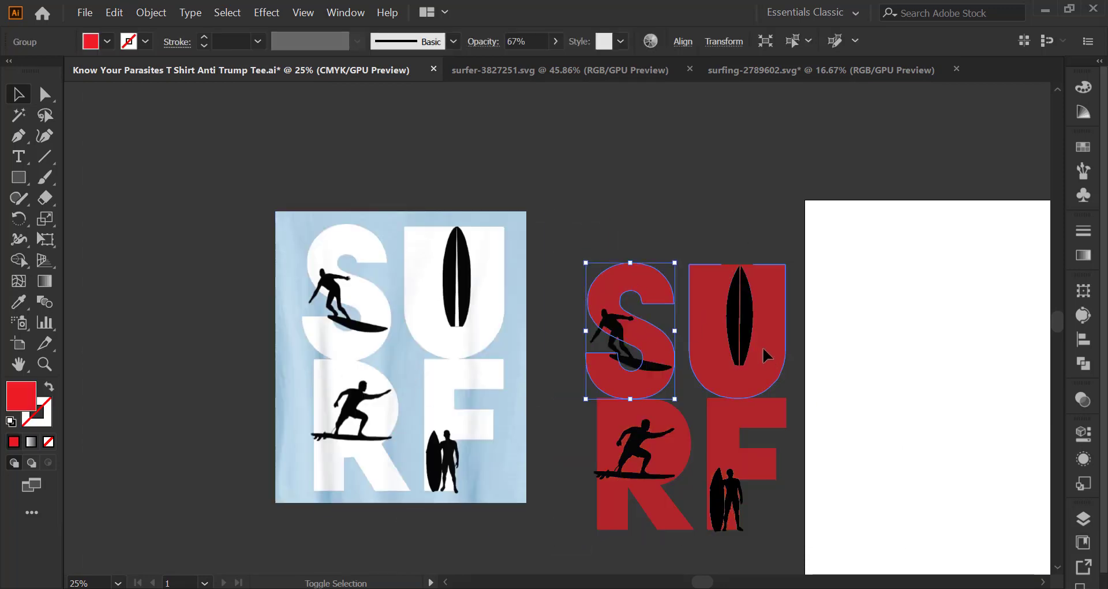
shift+click(763, 347)
shift+click(740, 446)
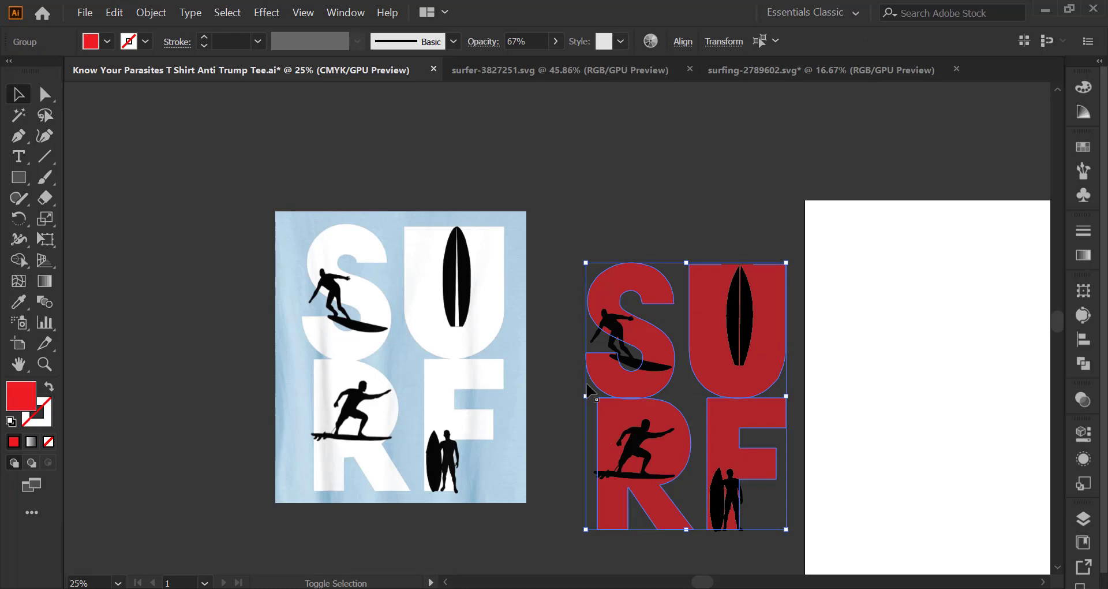
click(108, 41)
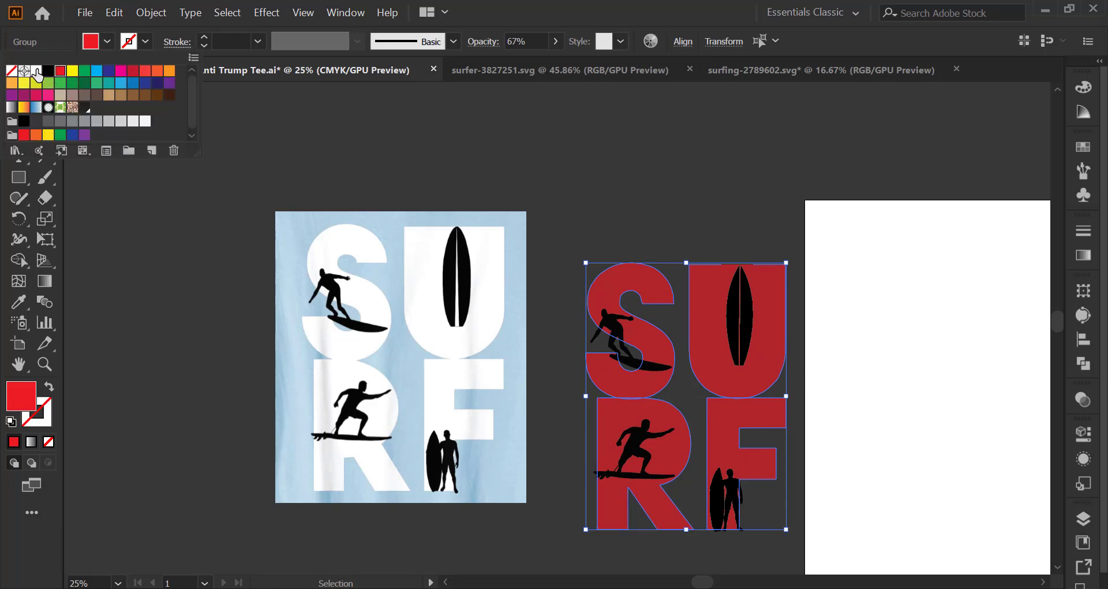
click(35, 72)
click(554, 41)
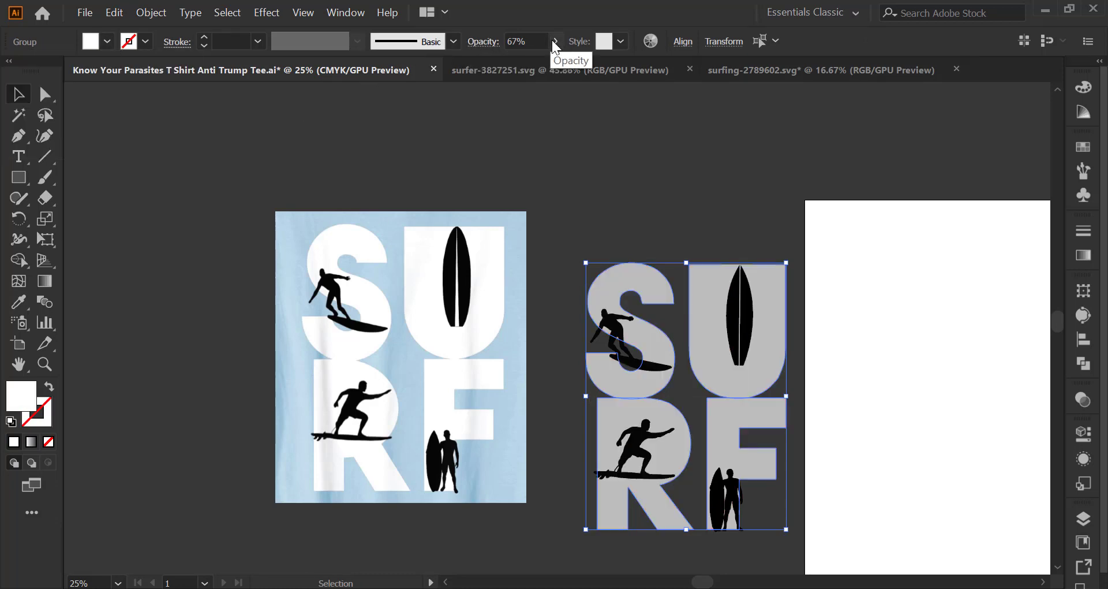
click(554, 41)
drag(532, 63, 600, 67)
click(637, 162)
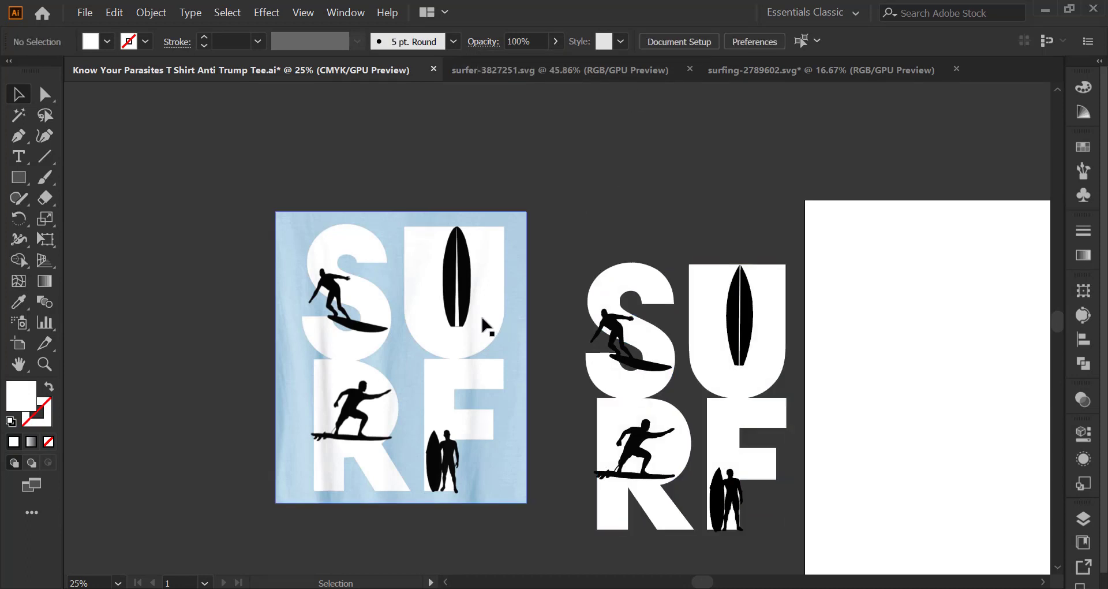
Move the reference image farther from the recreated design, and group the white SURF letters with their black silhouettes
drag(472, 359, 380, 300)
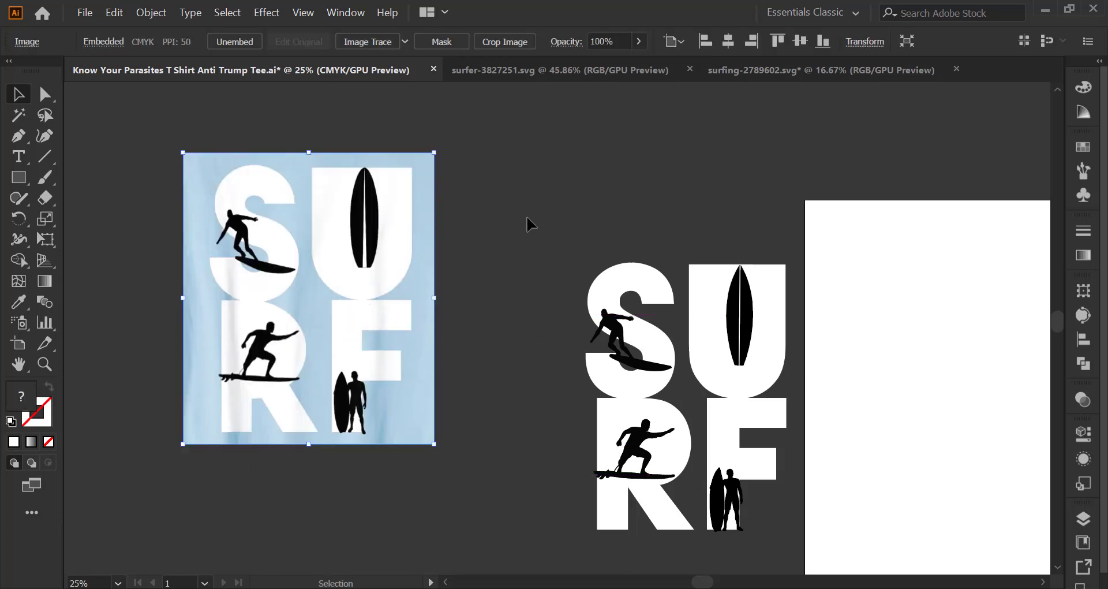
drag(527, 222, 811, 539)
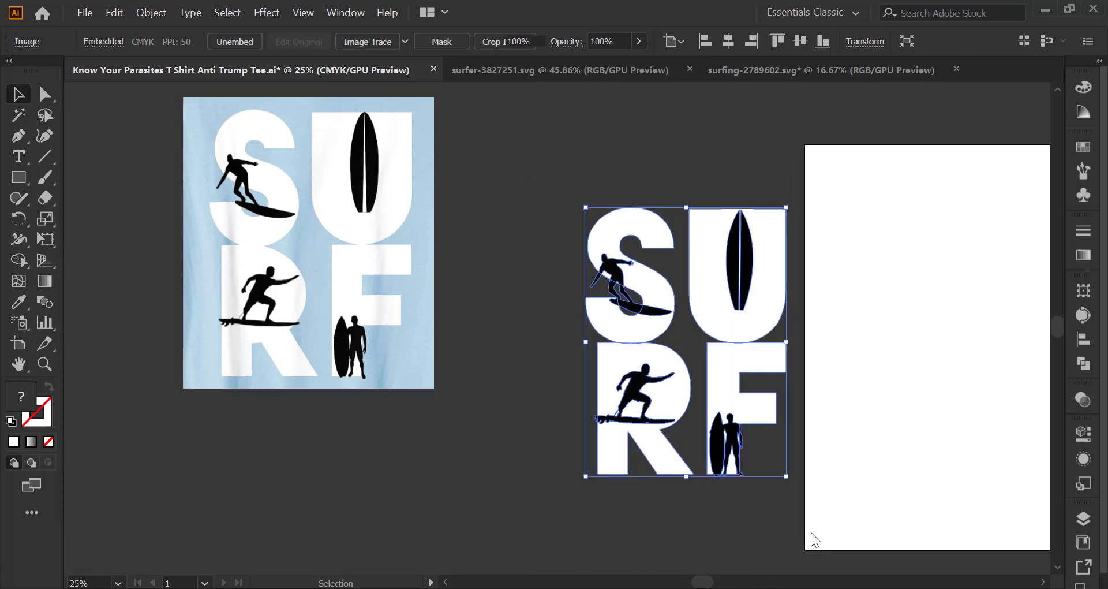
right_click(719, 363)
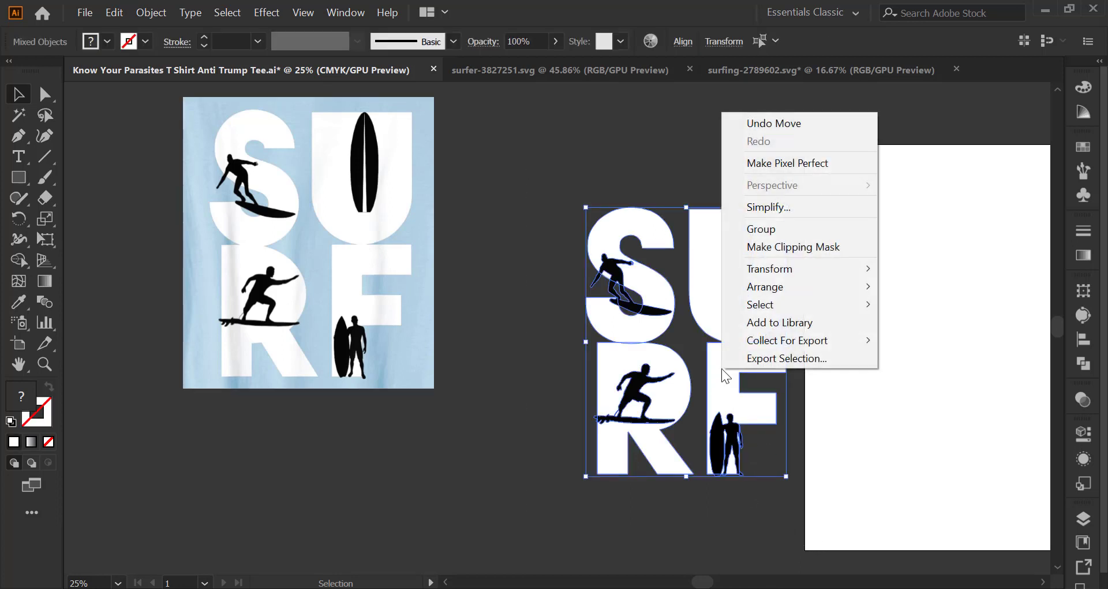
click(756, 228)
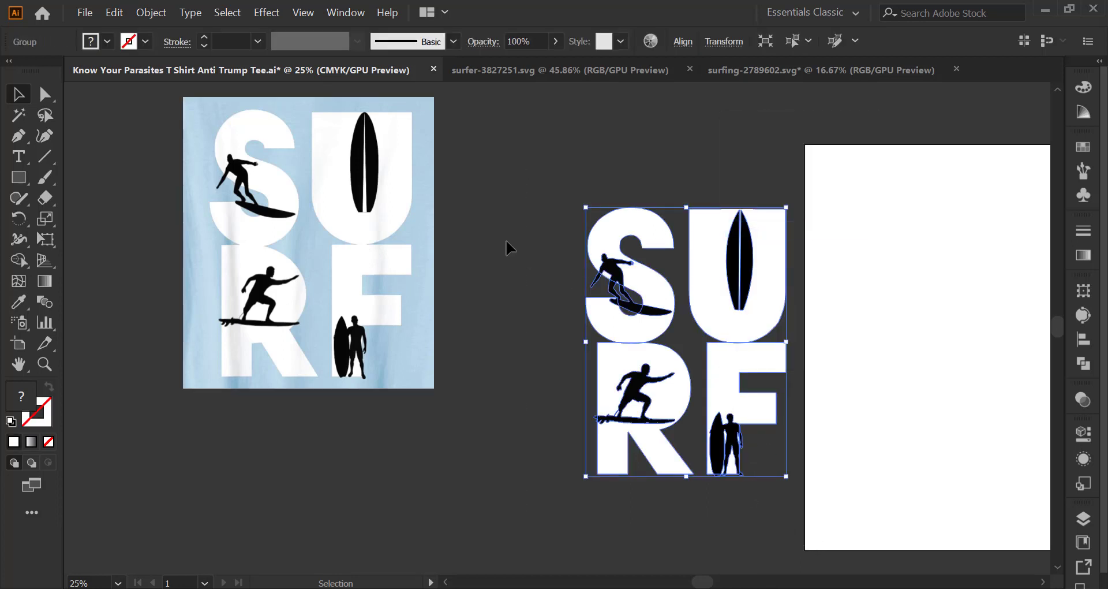
click(506, 241)
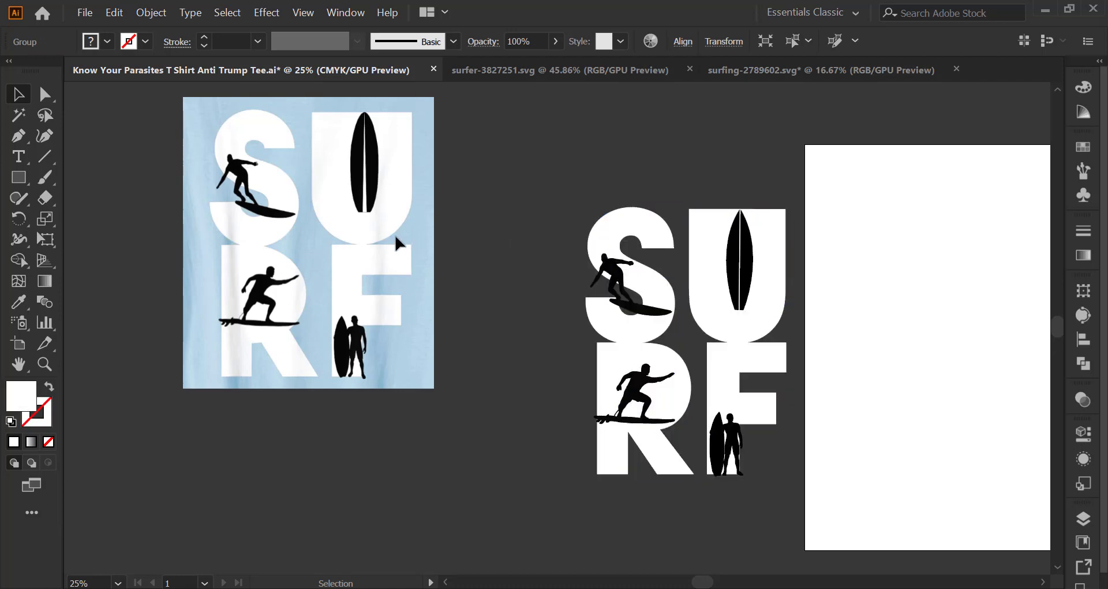
Delete the reference image beside the recreated design, and move the grouped SURF artwork farther away from the artboard
click(367, 231)
key(Delete)
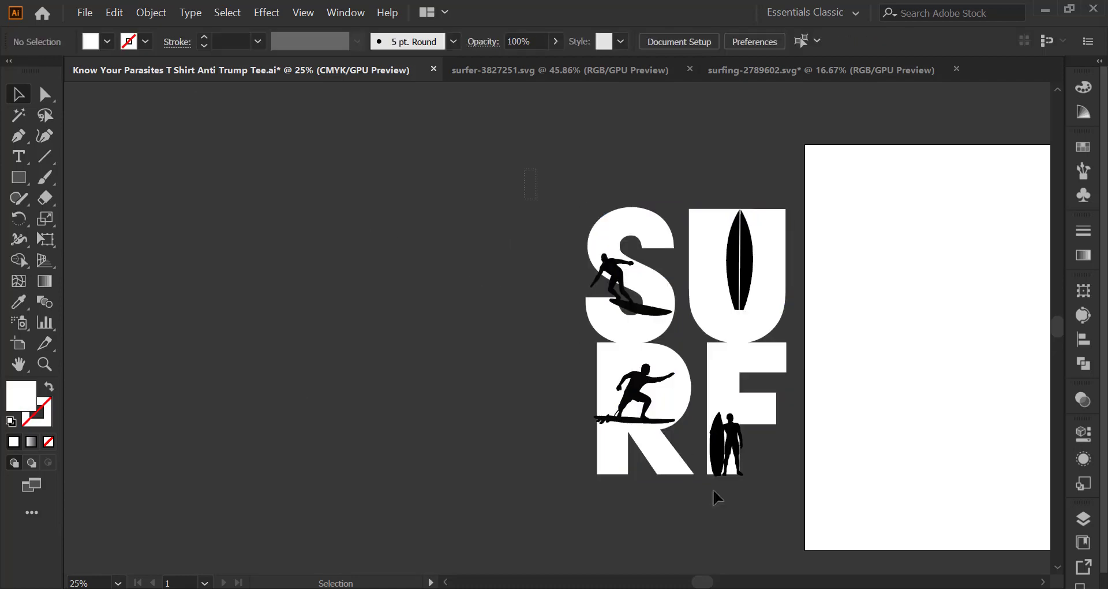
drag(713, 491, 772, 549)
drag(726, 320, 563, 317)
key(space)
drag(715, 418, 578, 404)
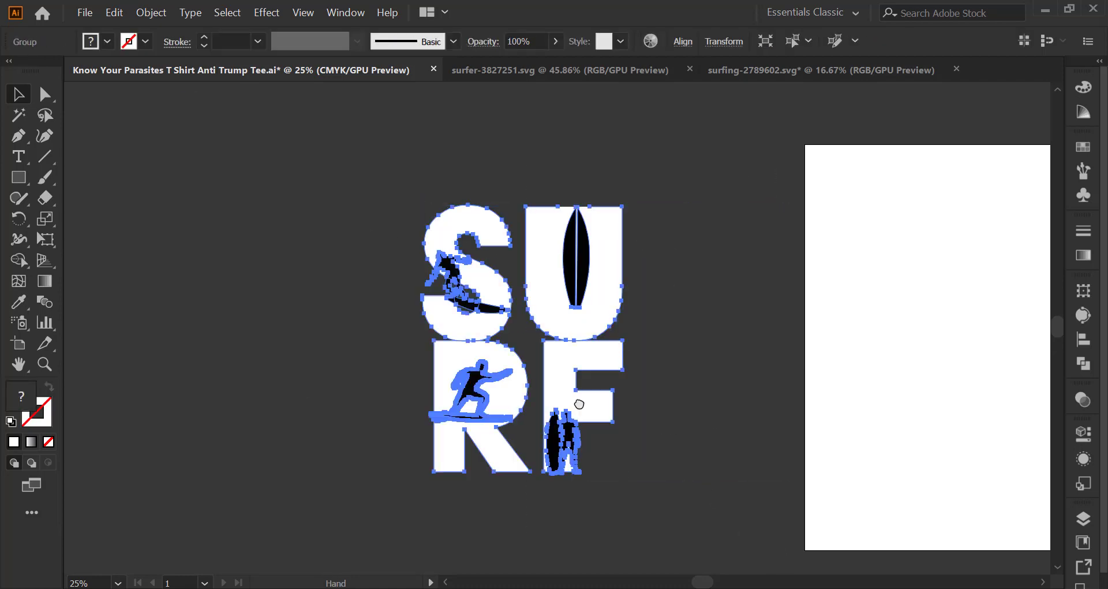
click(525, 305)
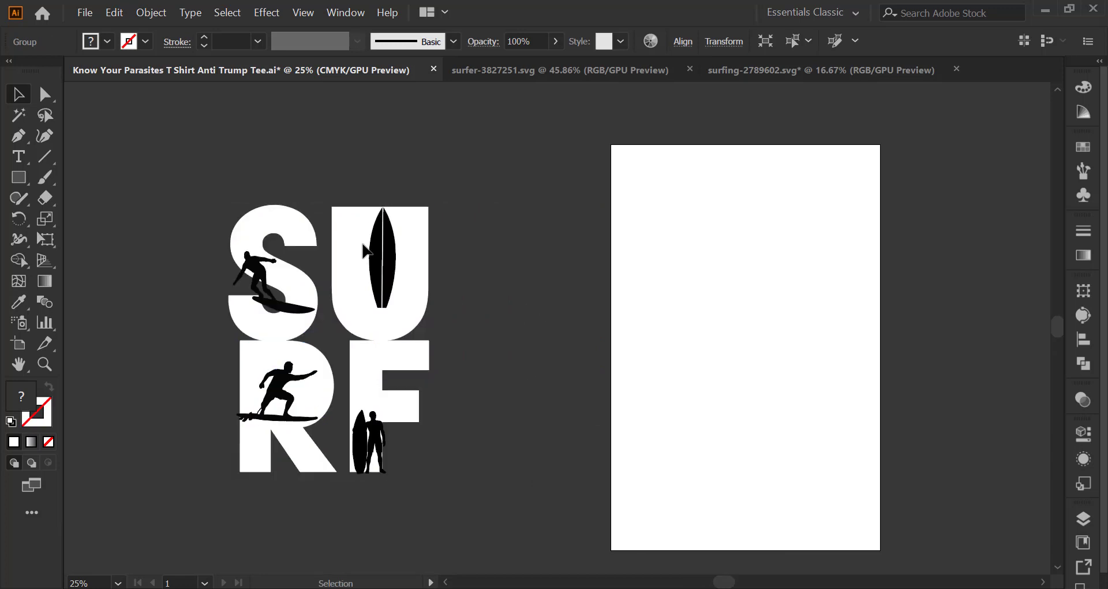
Draw a rectangle covering the whole artboard, fill it with medium blue, and deselect it
click(22, 180)
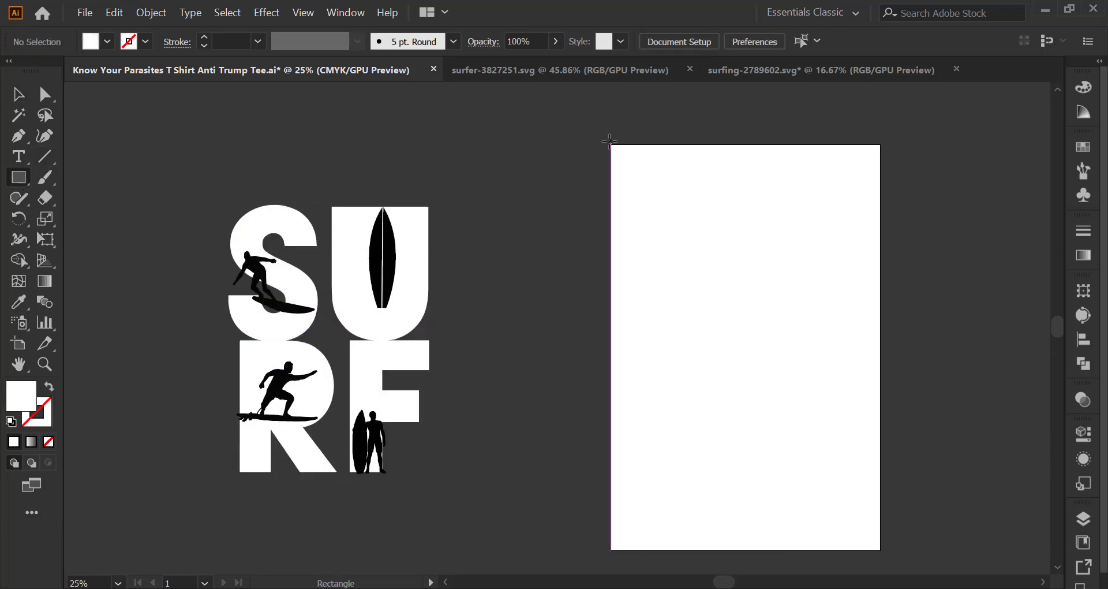
drag(610, 143, 880, 549)
click(108, 41)
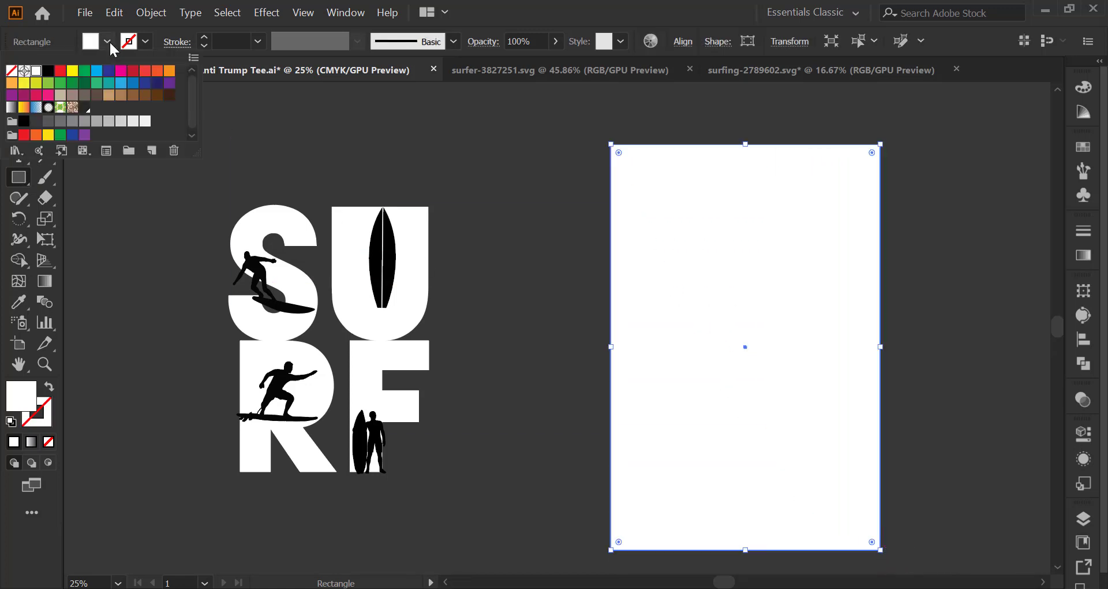
click(132, 85)
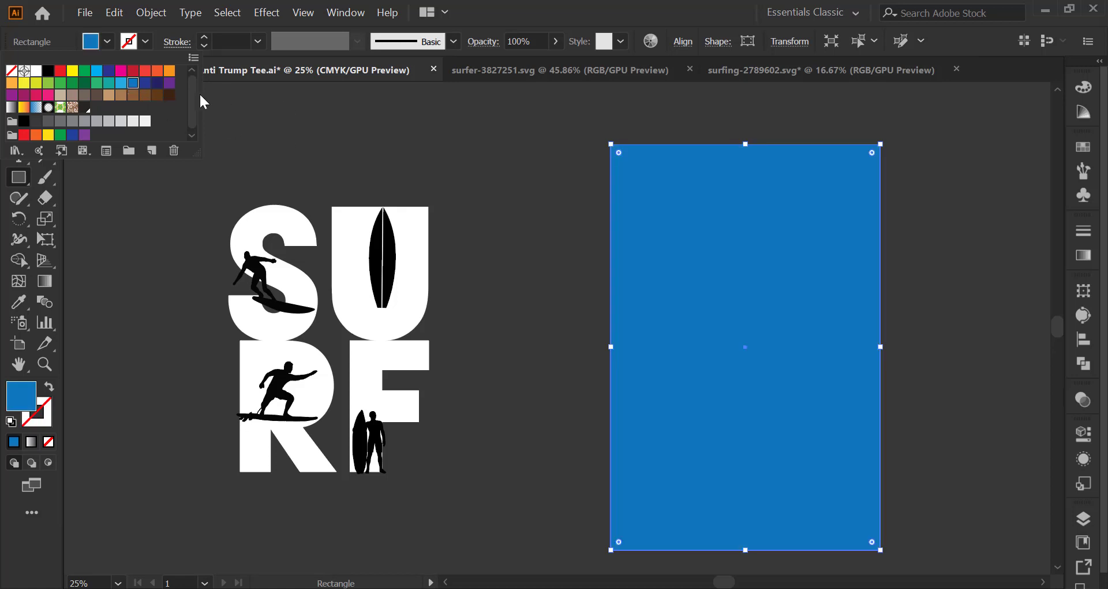
click(271, 98)
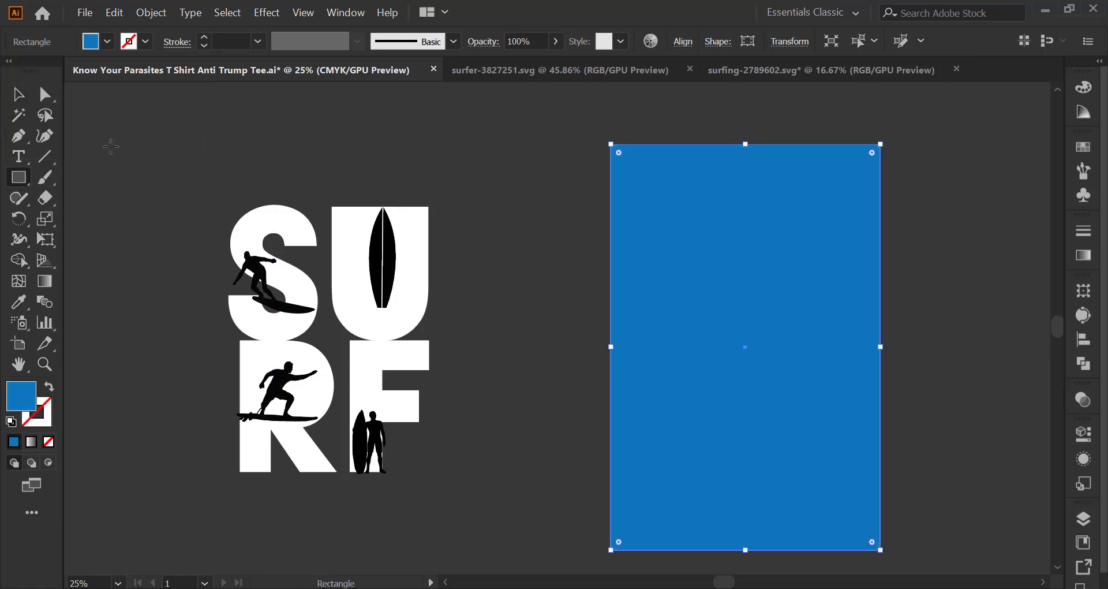
click(18, 93)
click(217, 161)
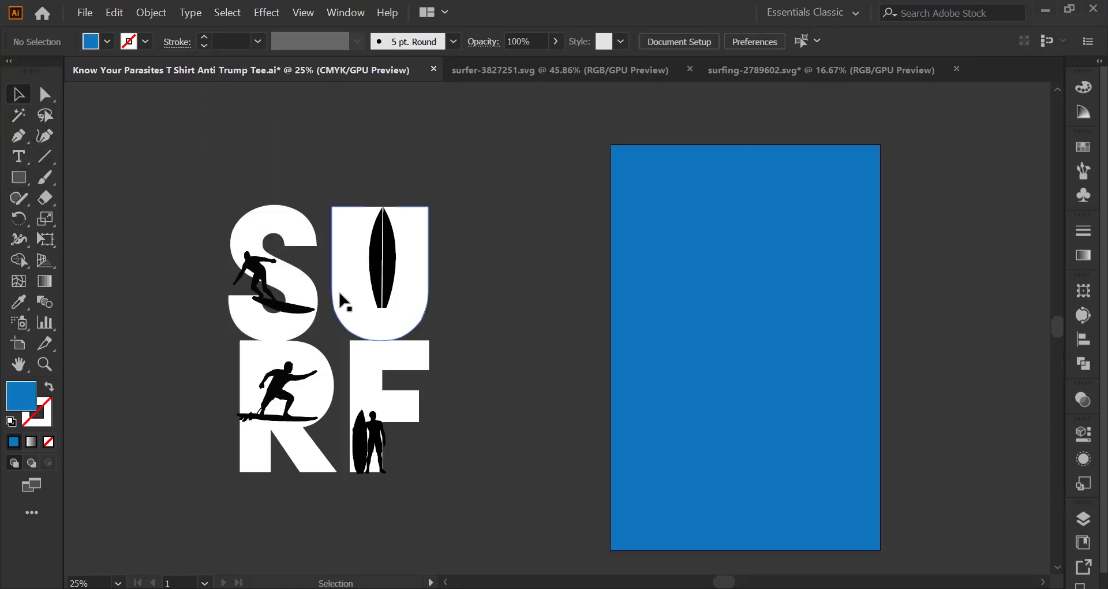
Place the grouped SURF artwork on the blue rectangle and enlarge it proportionally to nearly fill the artboard's width
drag(340, 294, 760, 298)
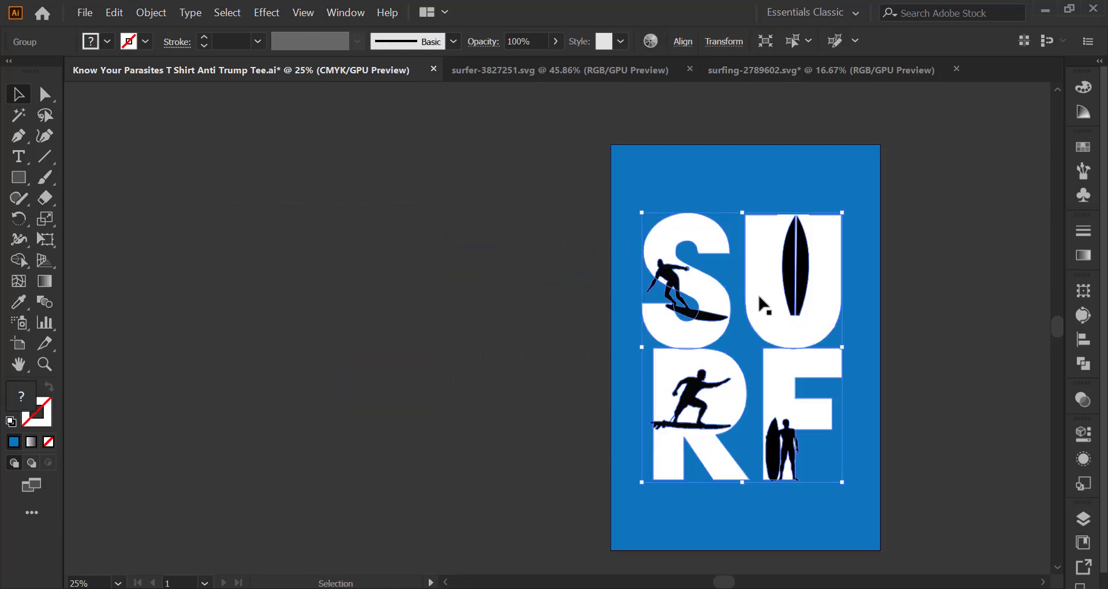
key(ctrl+0)
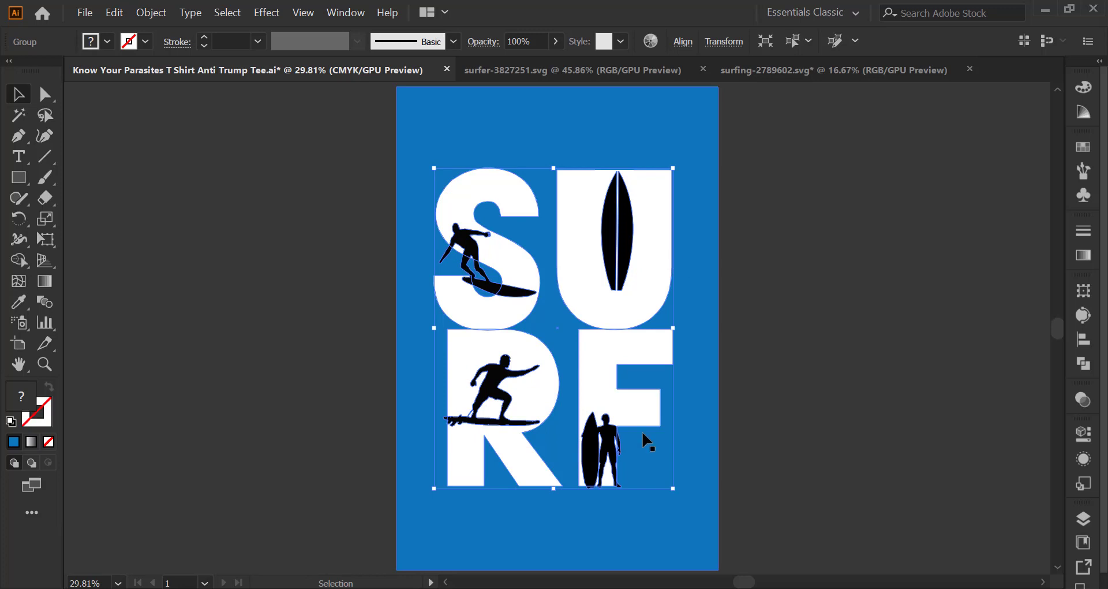
drag(674, 489, 695, 517)
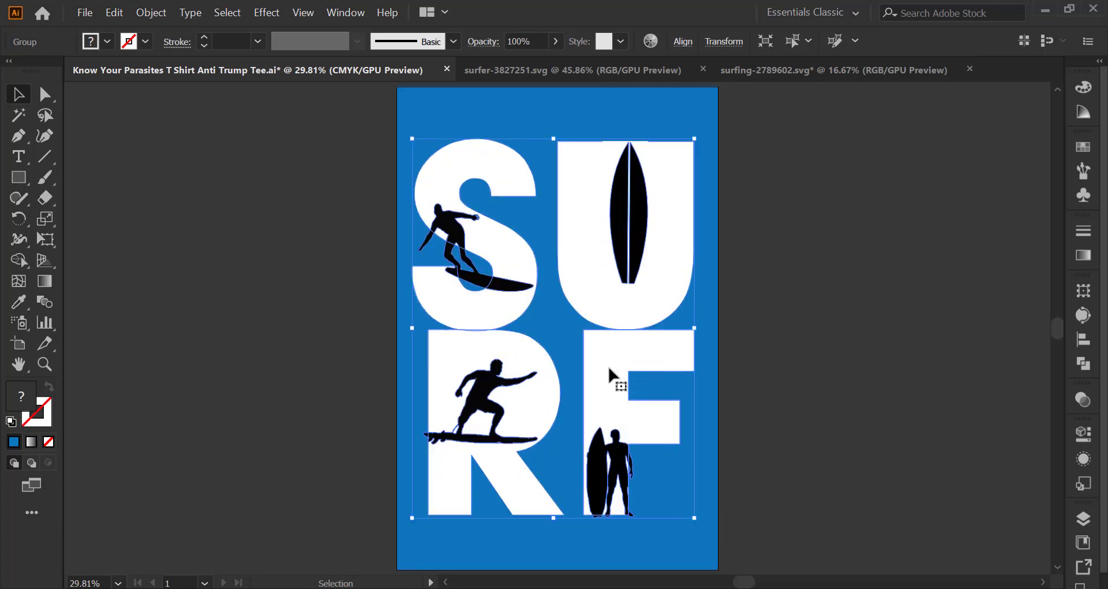
drag(608, 361, 613, 362)
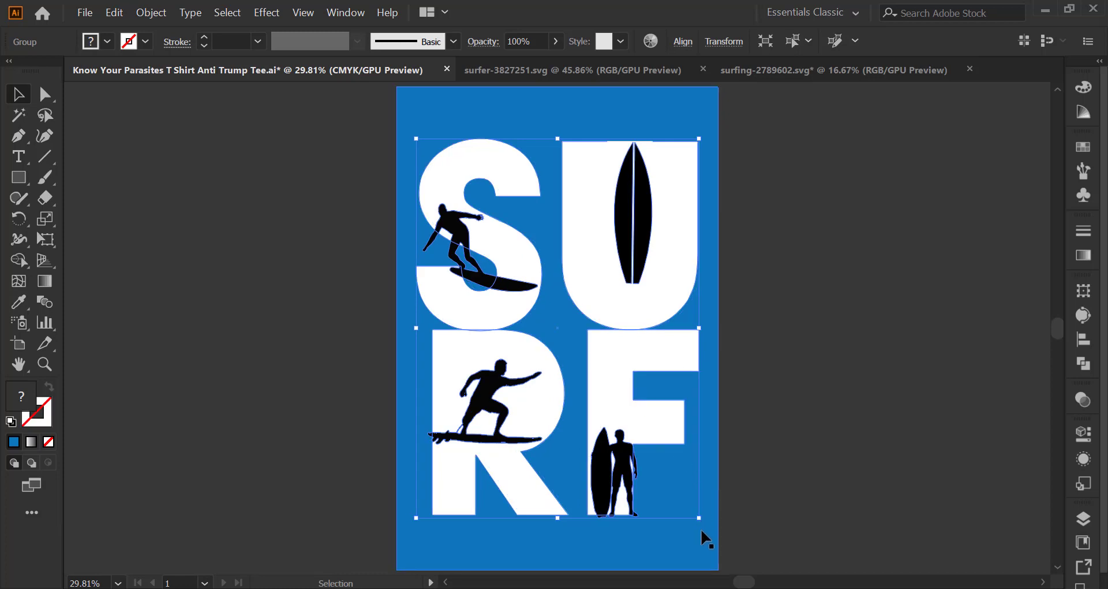
drag(700, 519, 711, 530)
click(829, 405)
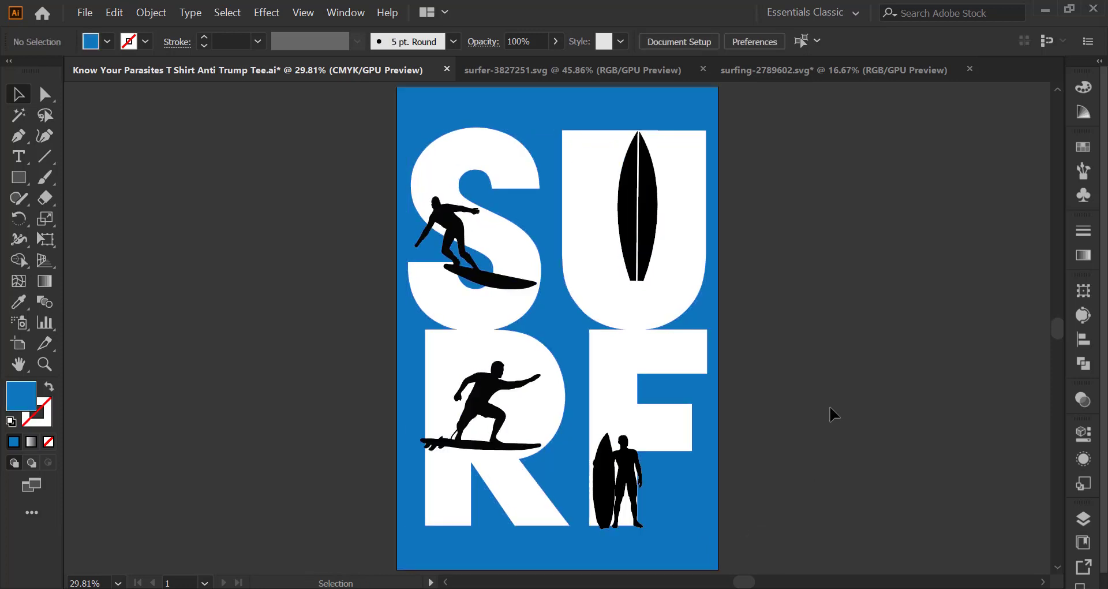
Show and unlock all hidden objects, and recolor the background rectangle with the light blue sampled from the T-shirt photo
key(ctrl+alt+3)
key(ctrl+alt+2)
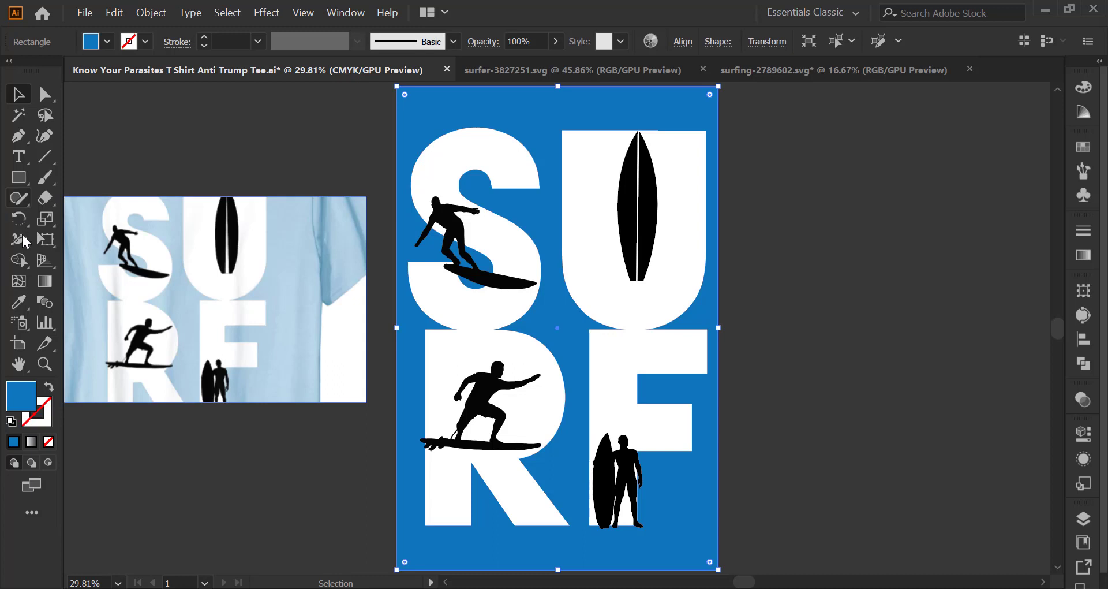
click(19, 301)
click(310, 259)
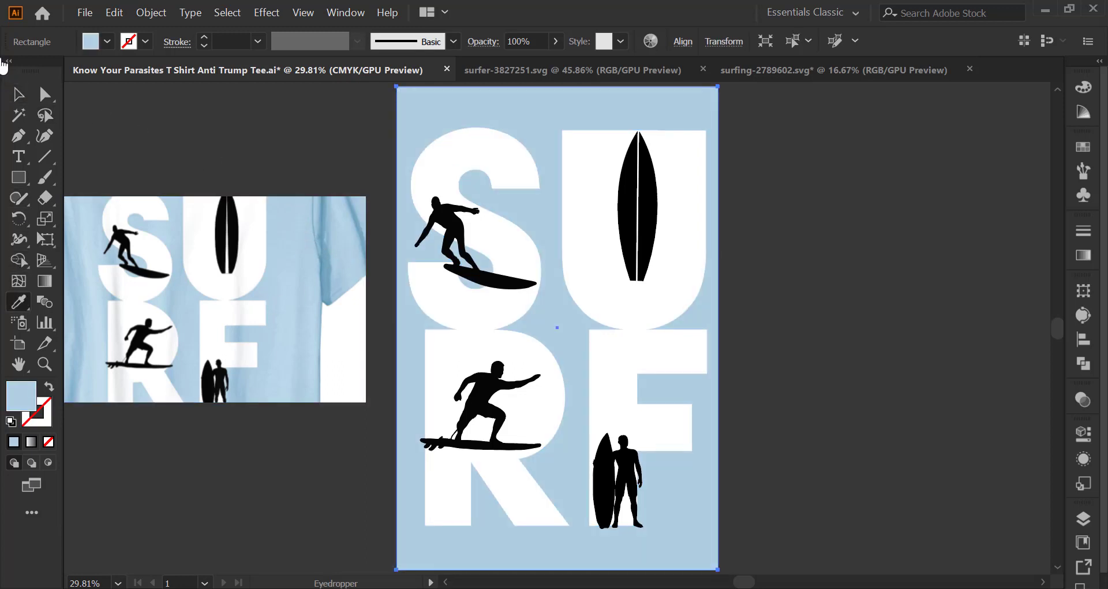
click(18, 93)
click(185, 103)
Select the T-shirt reference photo beside the artboard
click(181, 242)
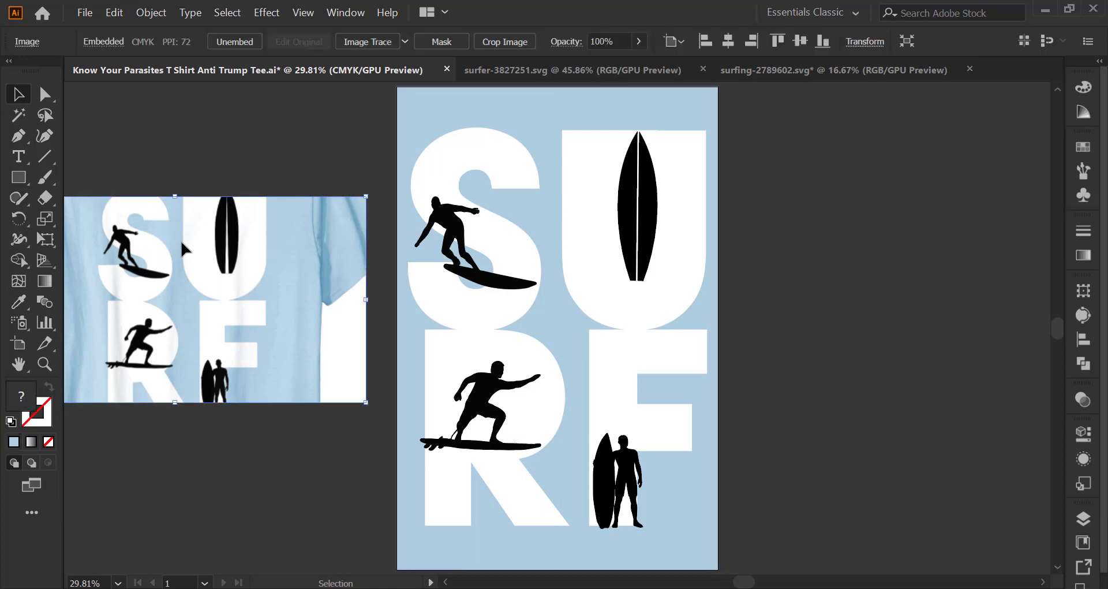